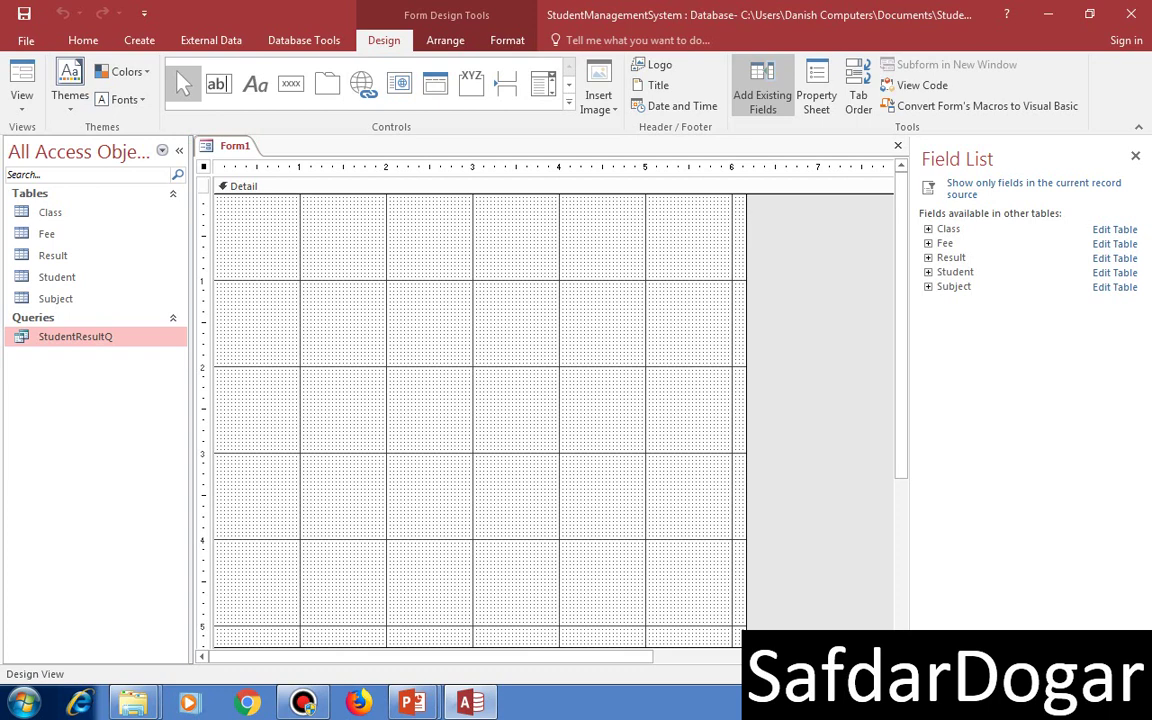
# Step: Add the Class table's ClassName field and the Student table's RollNo field to the form, placing RollNo beside ClassName on the same row
pyautogui.click(928, 229)
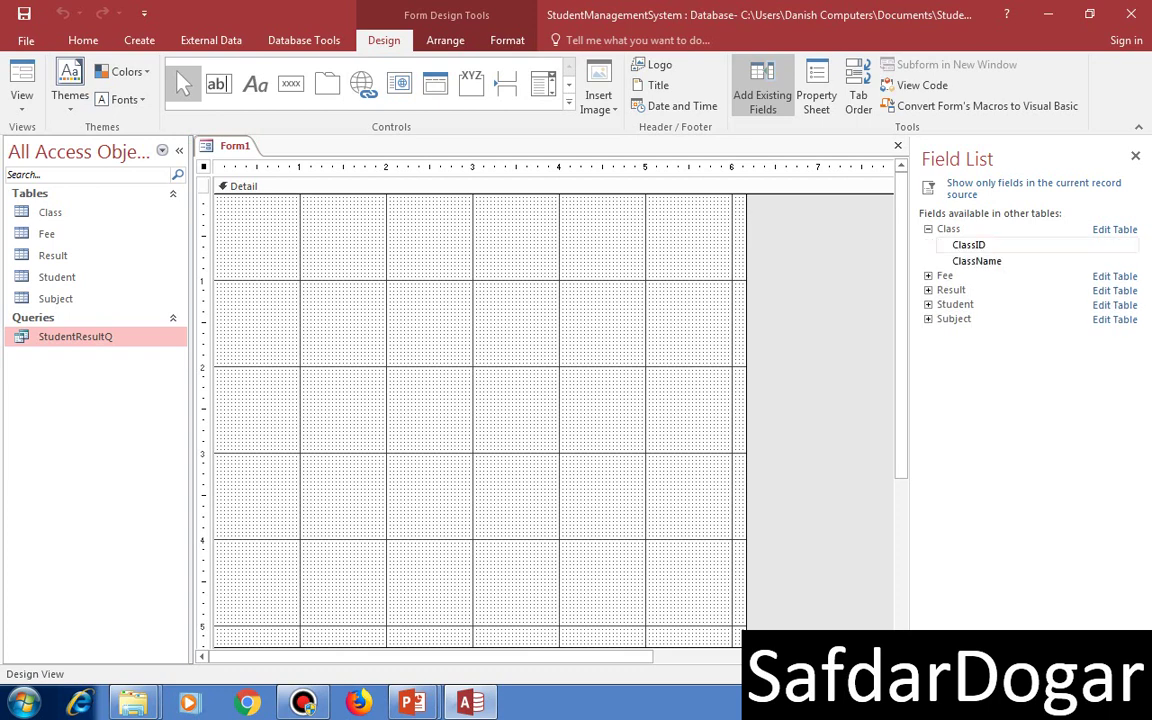
pyautogui.doubleClick(977, 261)
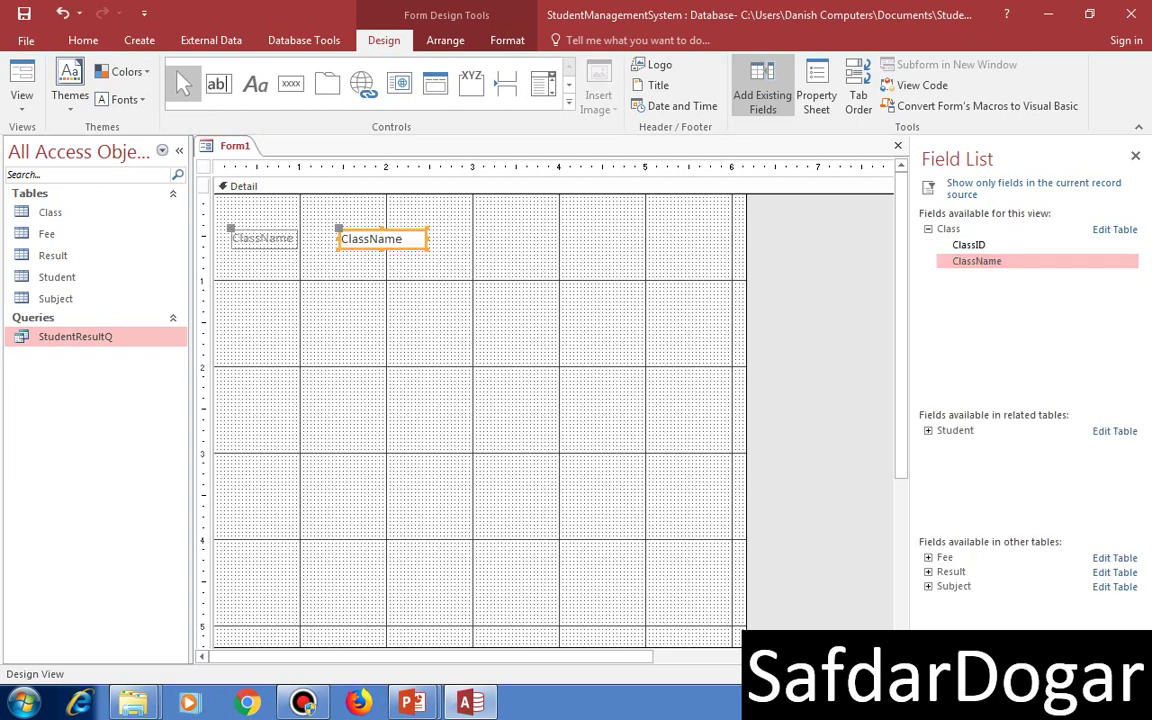
pyautogui.click(928, 229)
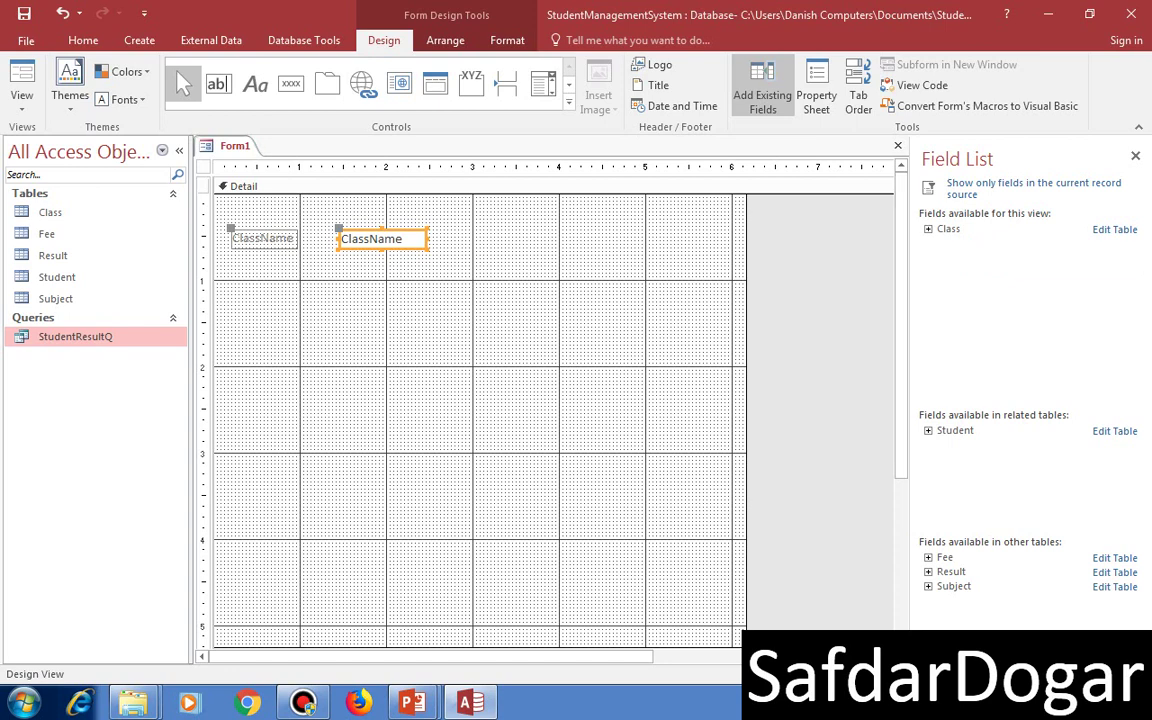
pyautogui.click(928, 431)
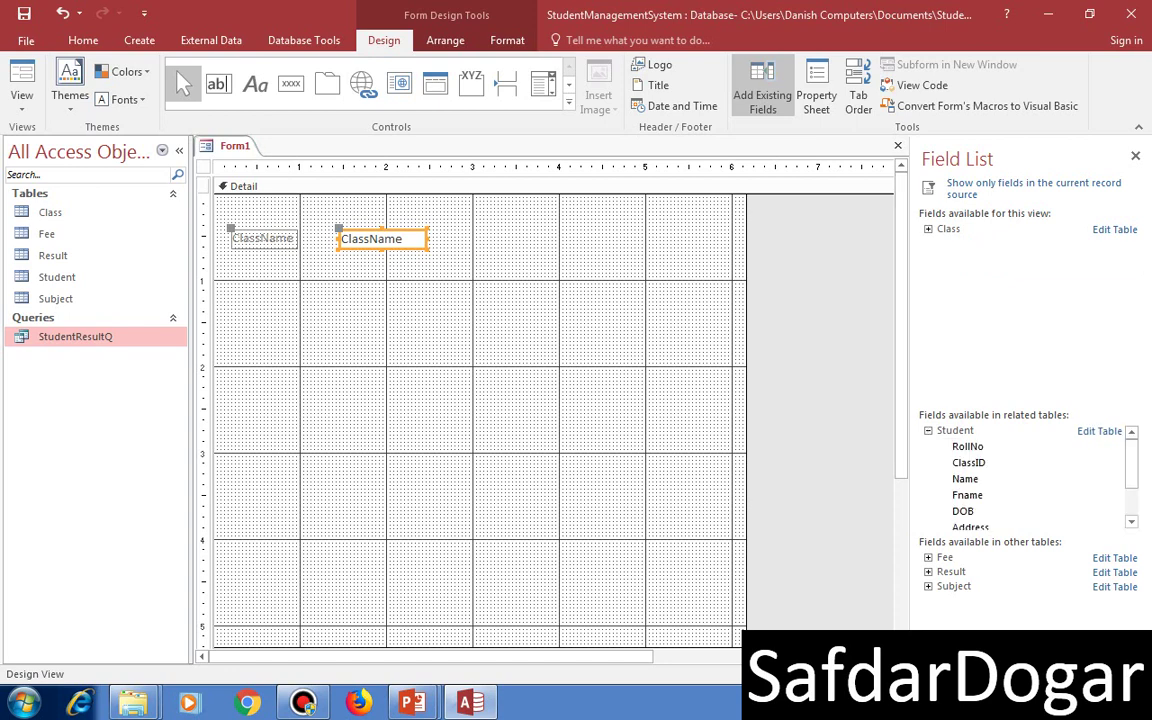
pyautogui.doubleClick(969, 446)
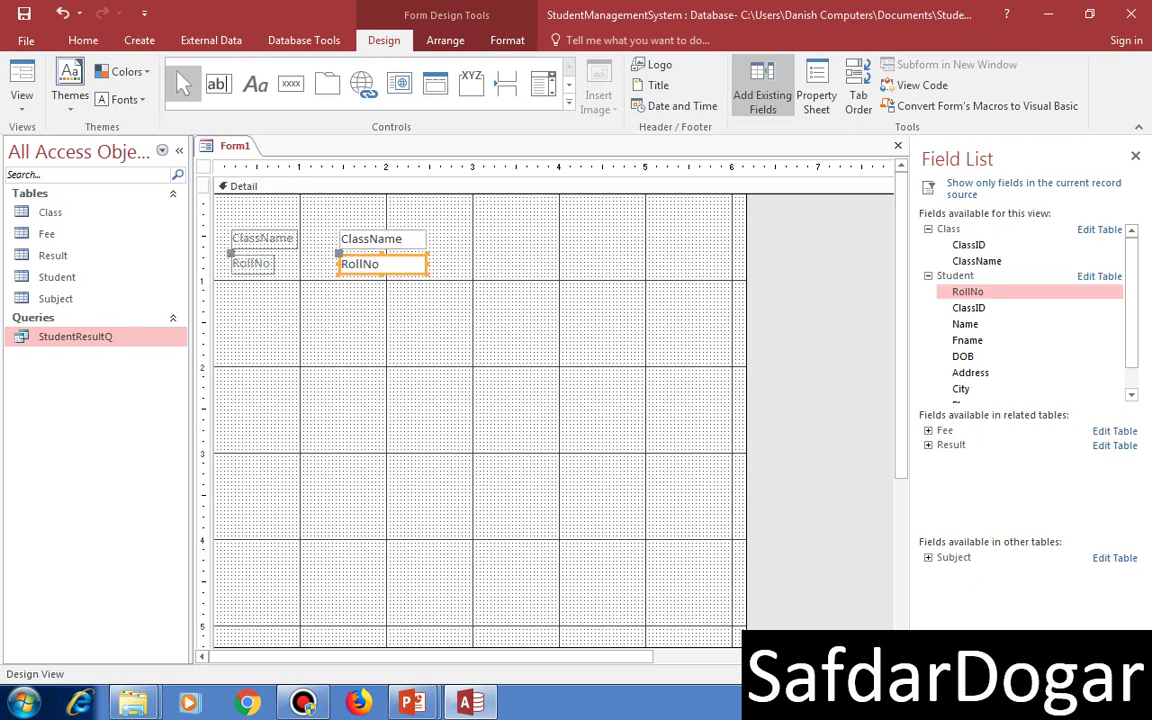
pyautogui.click(383, 264)
pyautogui.moveTo(383, 264); pyautogui.dragTo(594, 239)
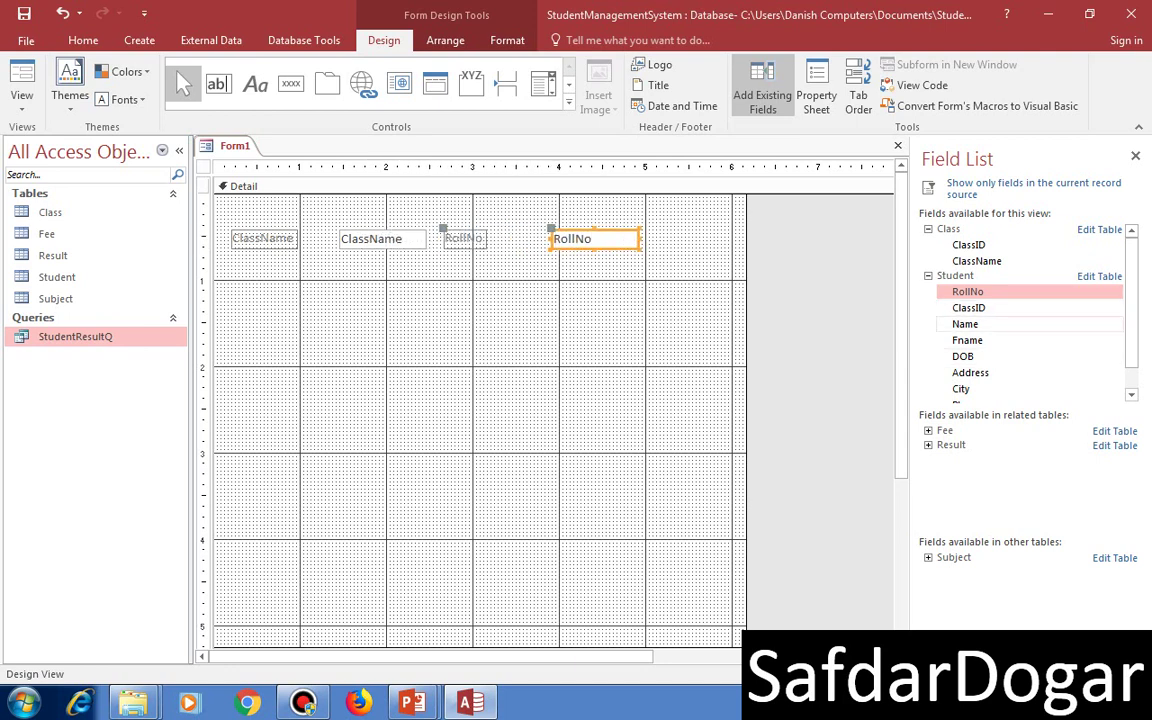
# Step: Add the Student table's Name and Fname fields to the form, placing Fname beside Name and beneath RollNo
pyautogui.doubleClick(966, 324)
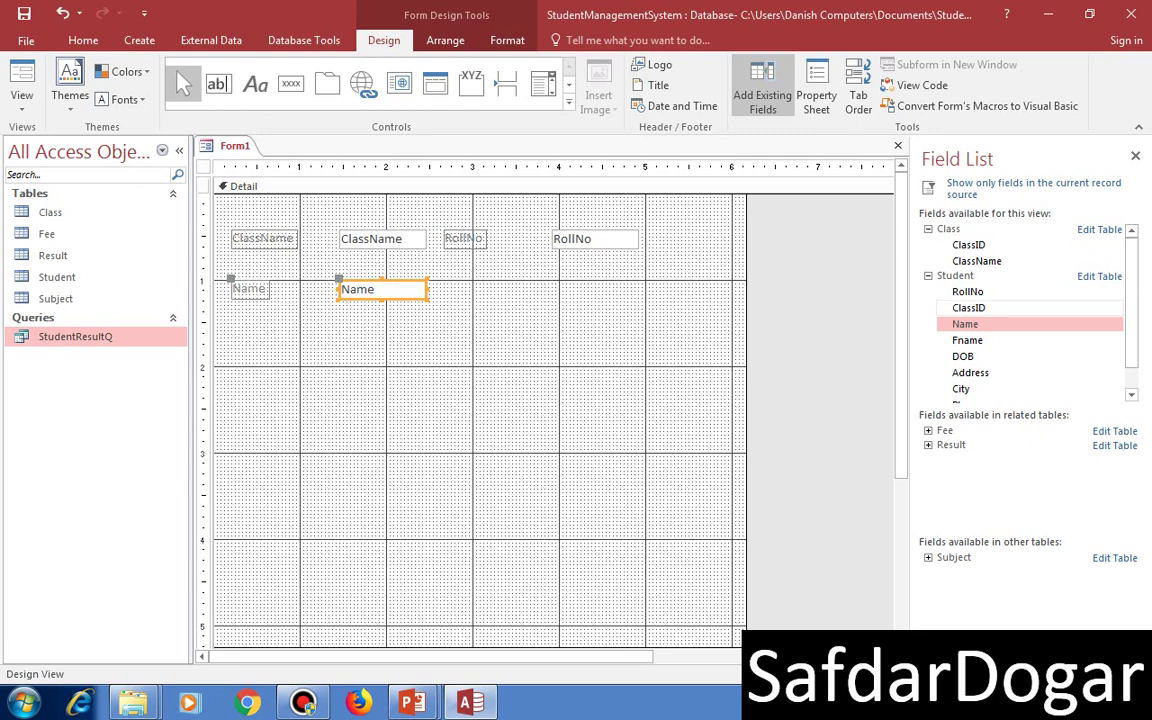
pyautogui.doubleClick(967, 340)
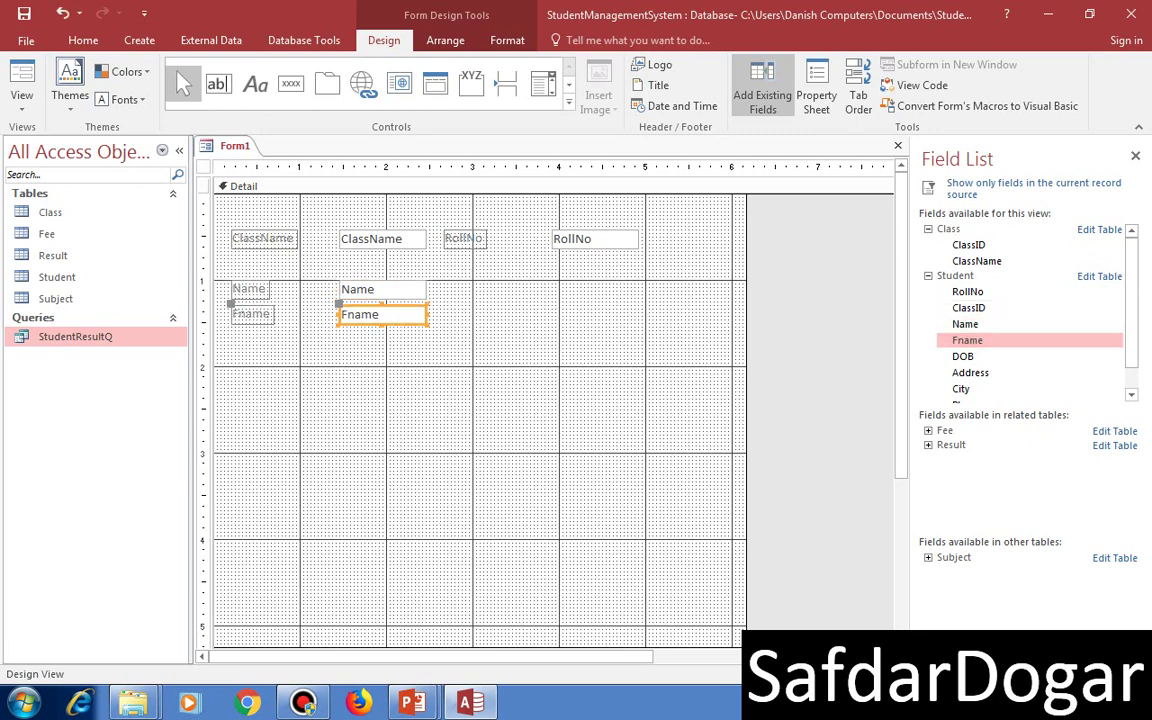
pyautogui.moveTo(385, 314); pyautogui.dragTo(596, 293)
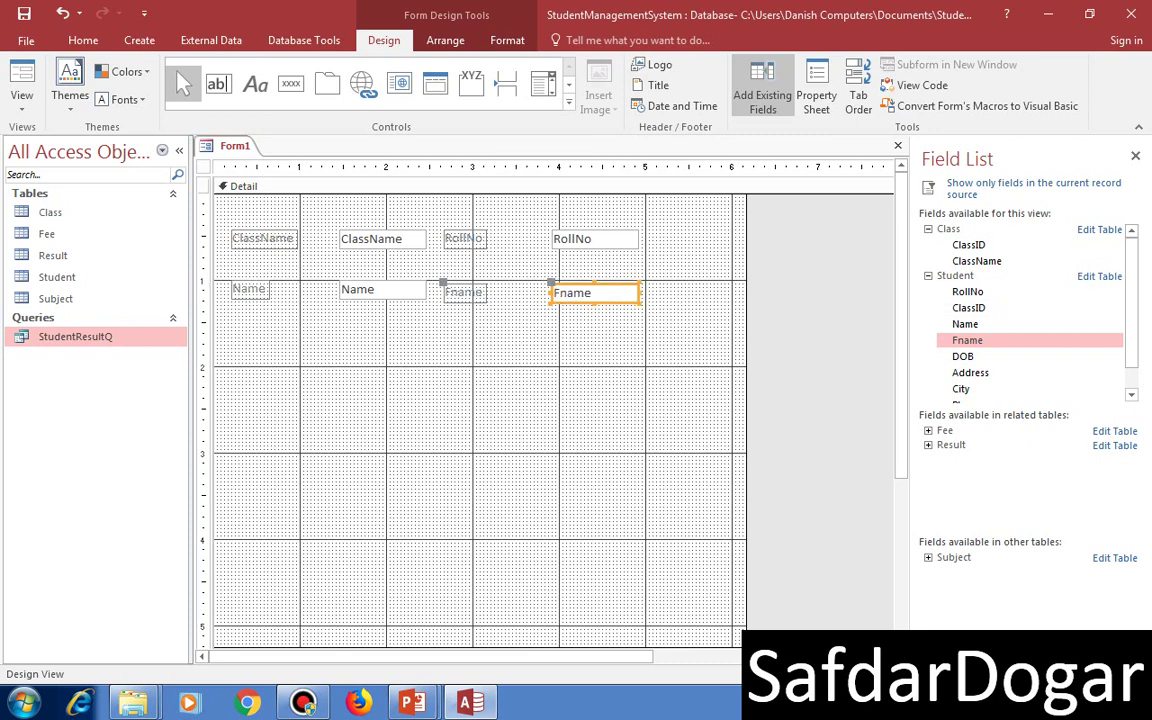
pyautogui.click(928, 558)
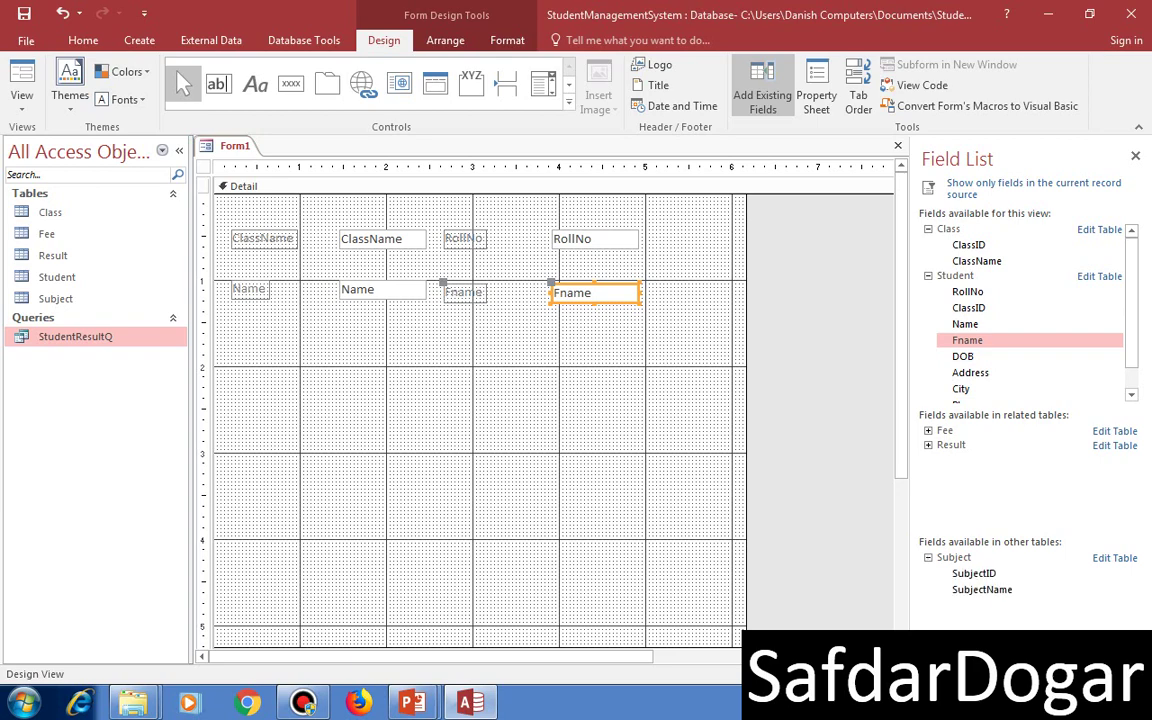
pyautogui.doubleClick(982, 590)
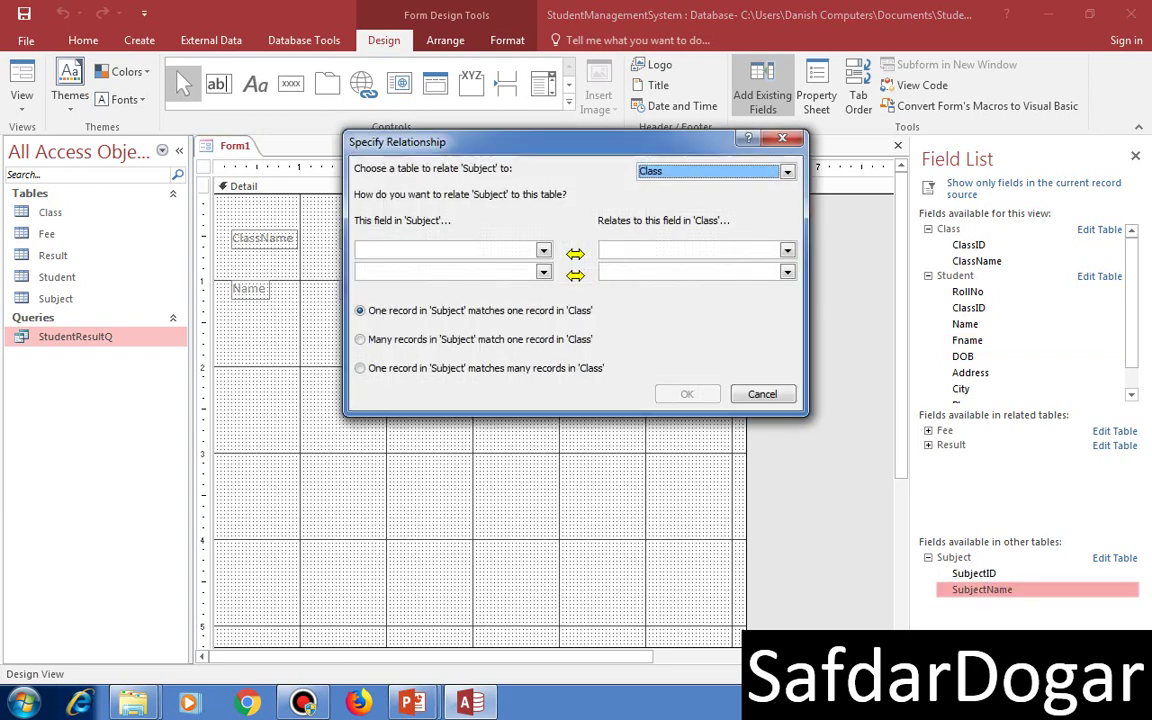
pyautogui.click(762, 394)
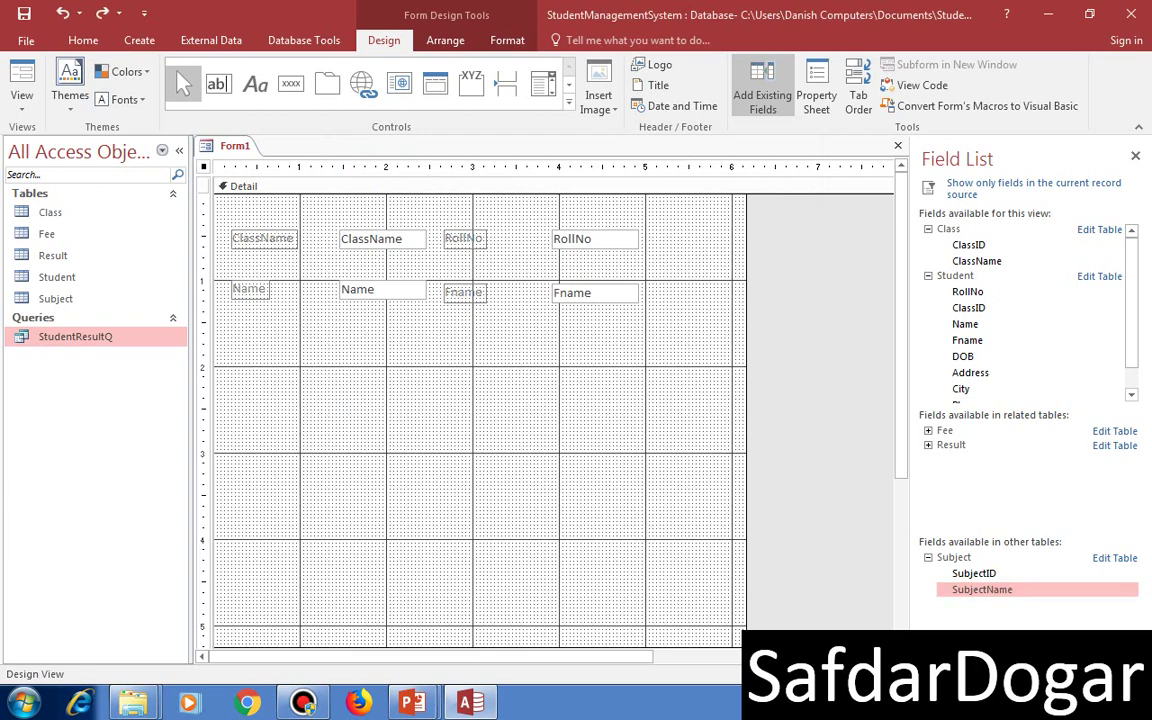
pyautogui.doubleClick(982, 590)
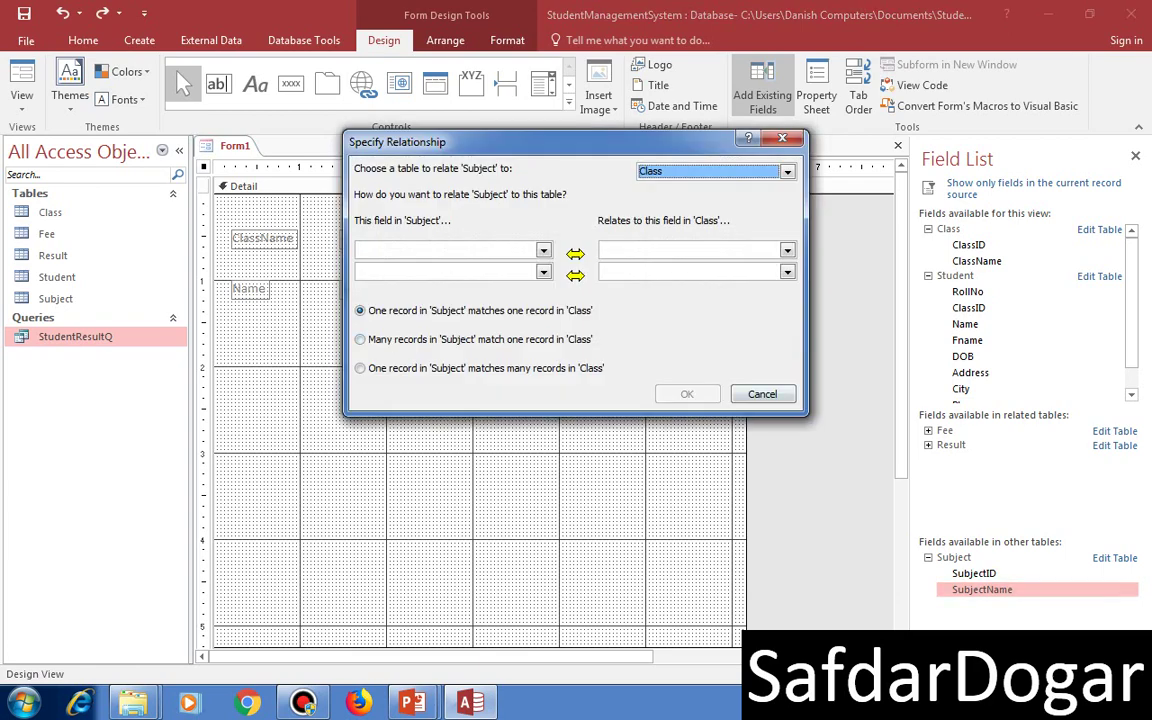
pyautogui.press('Escape')
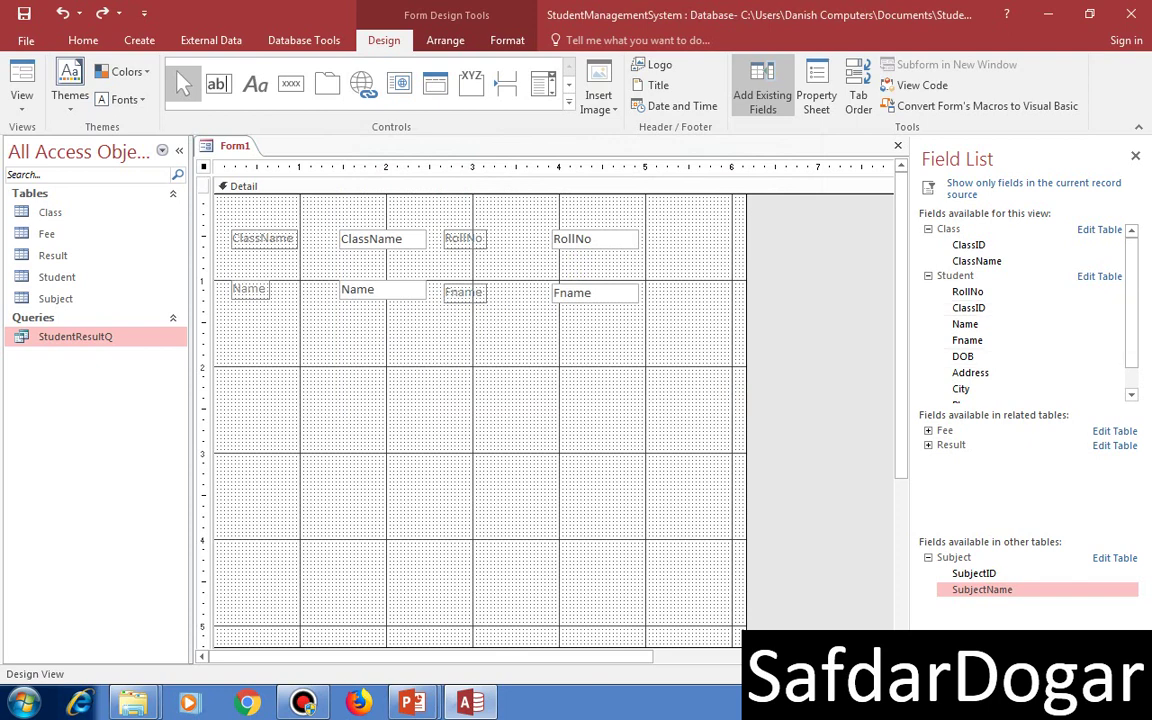
pyautogui.click(928, 276)
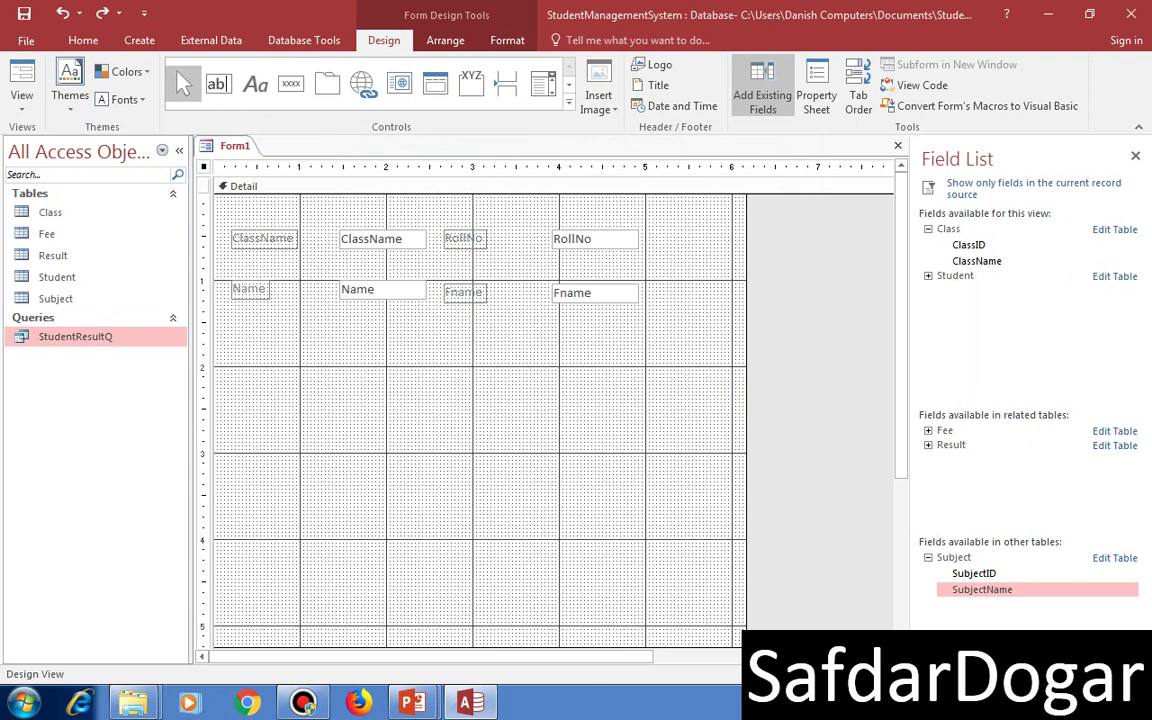
pyautogui.click(928, 229)
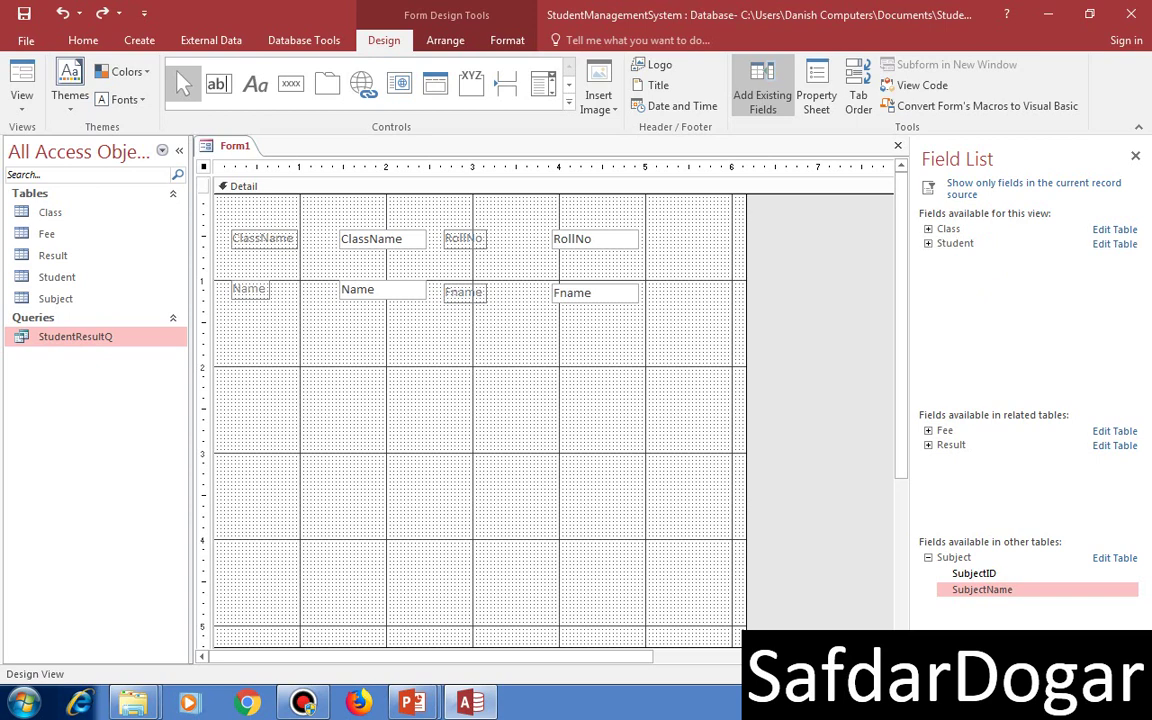
pyautogui.click(928, 558)
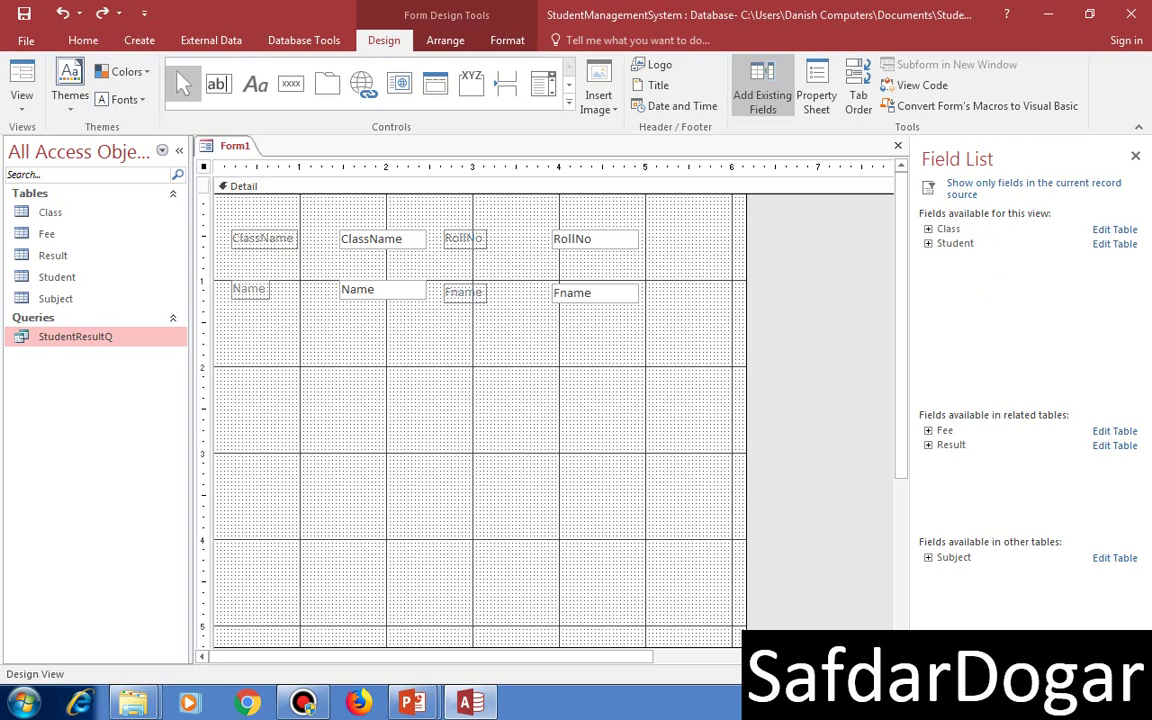
pyautogui.press('Right')
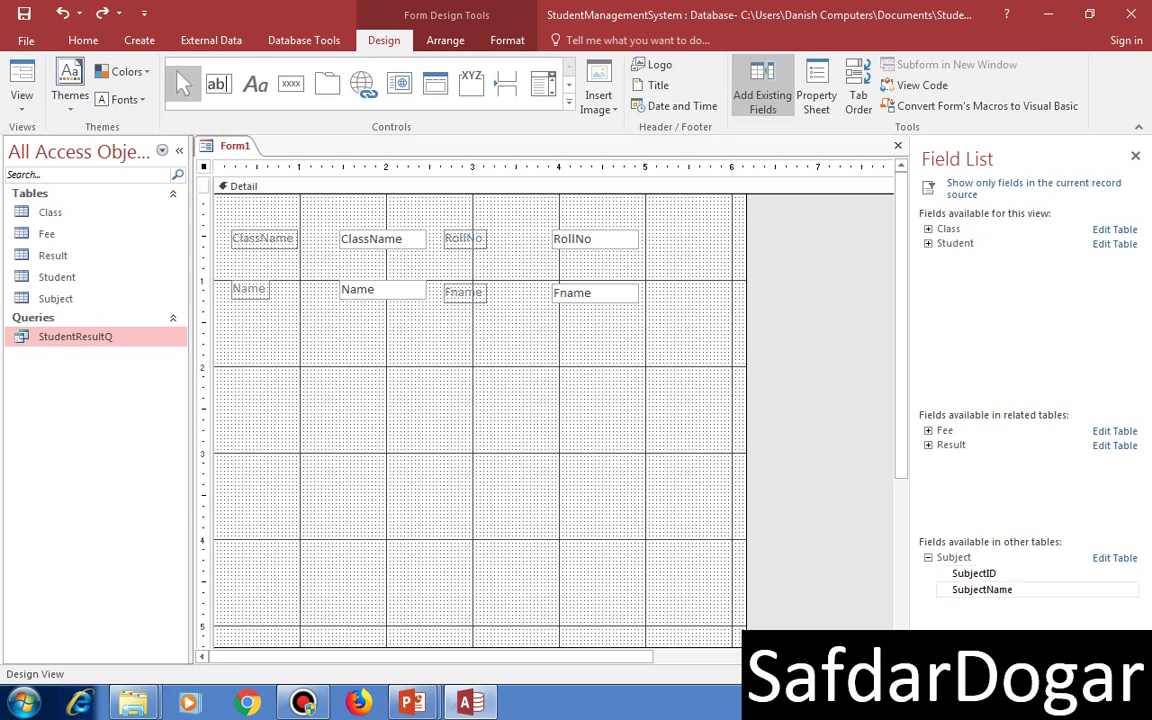
pyautogui.press('Down')
pyautogui.press('Down')
pyautogui.press('Return')
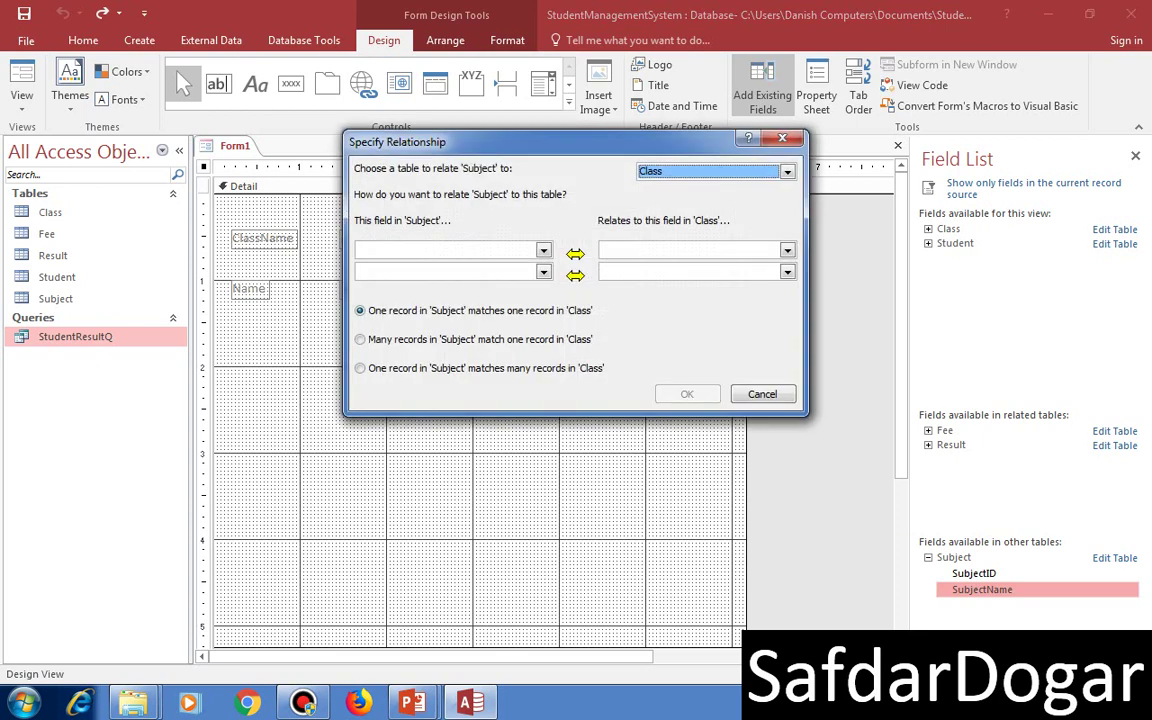
pyautogui.hotkey('alt', 'Down')
pyautogui.press('Down')
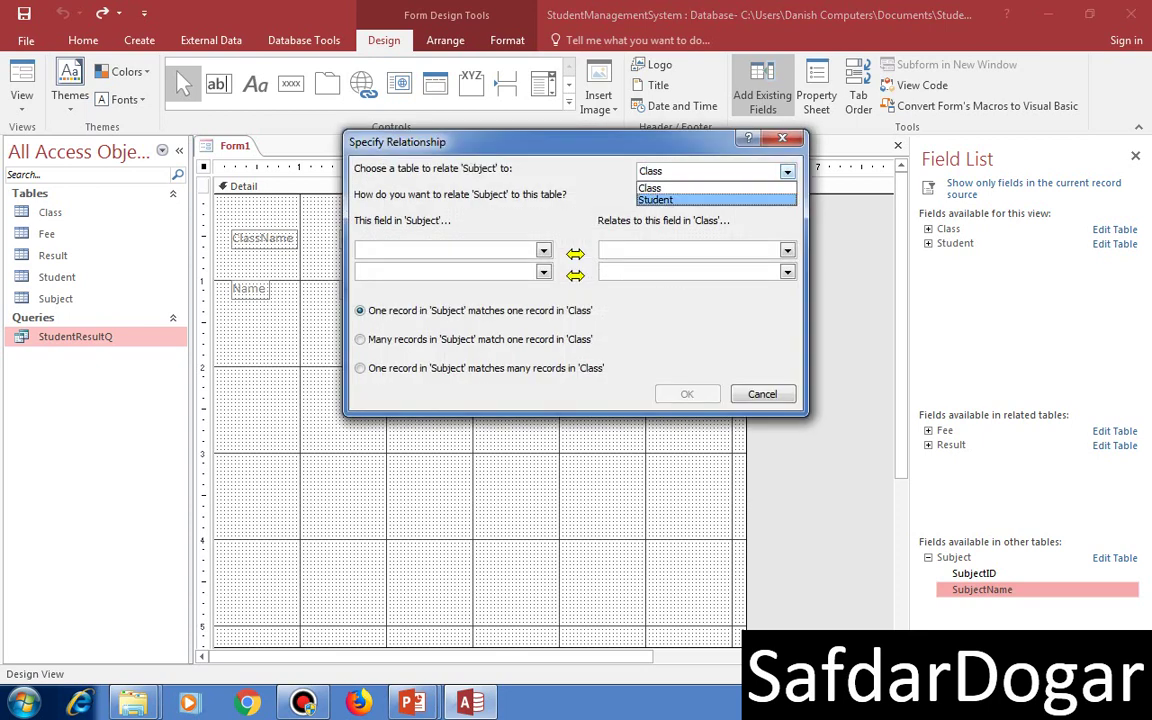
pyautogui.press('Return')
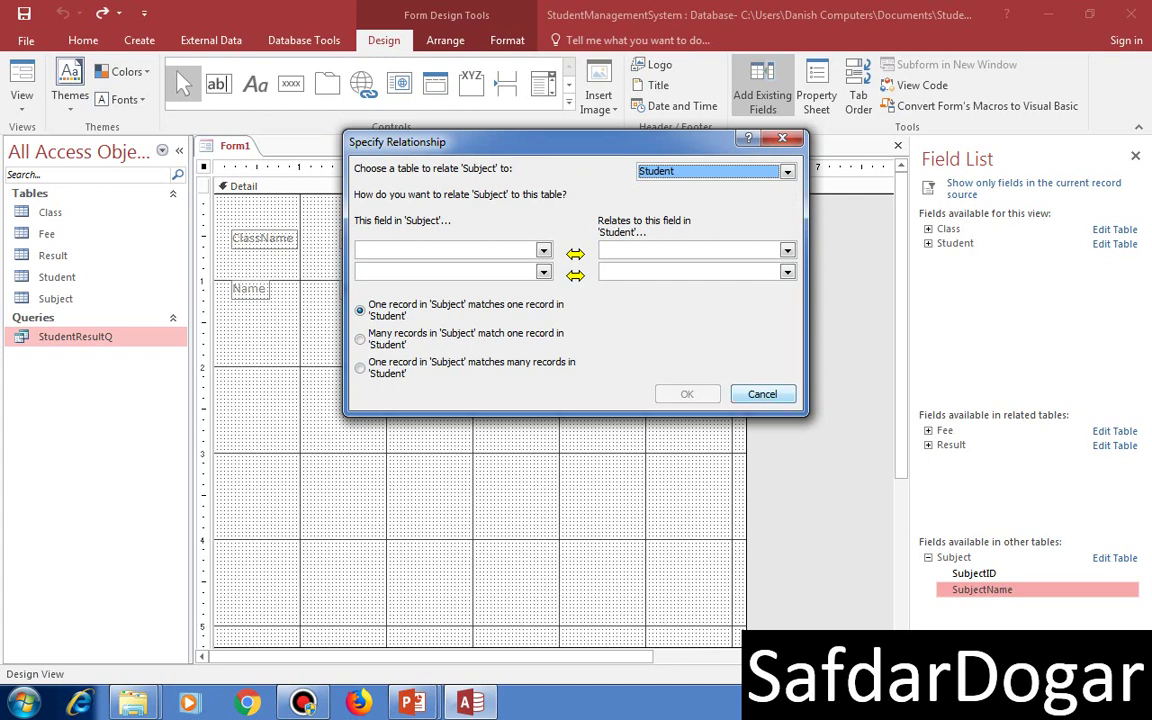
pyautogui.click(788, 250)
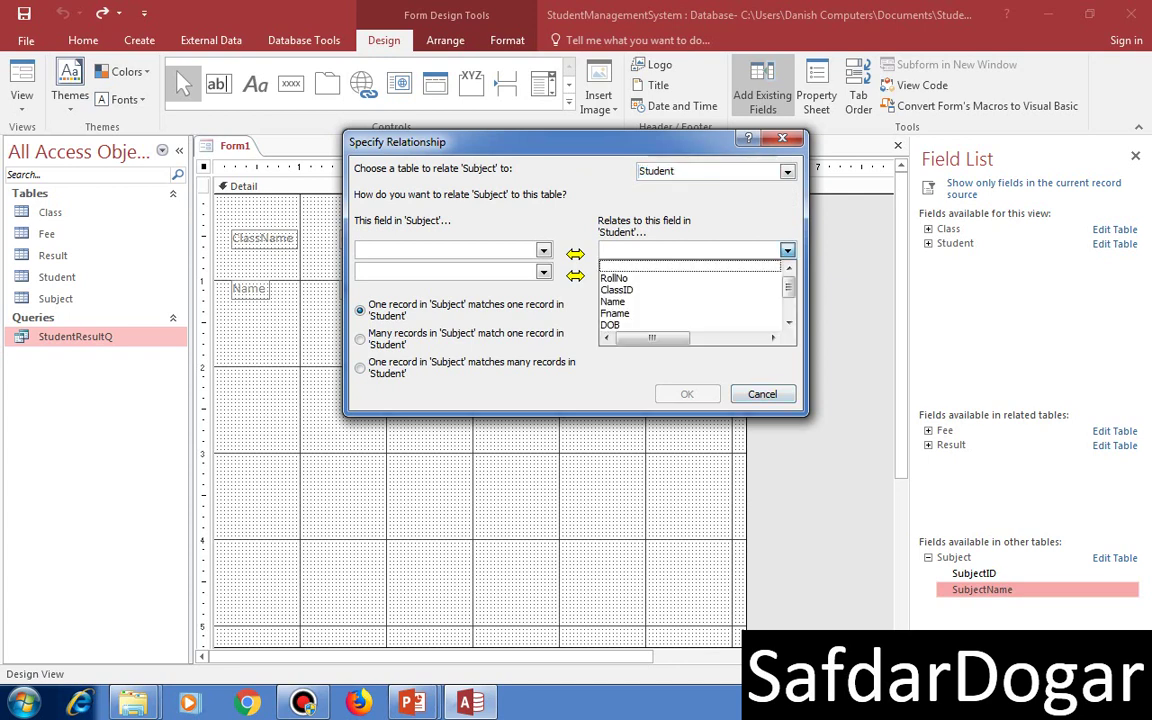
pyautogui.press('Up')
pyautogui.press('Up')
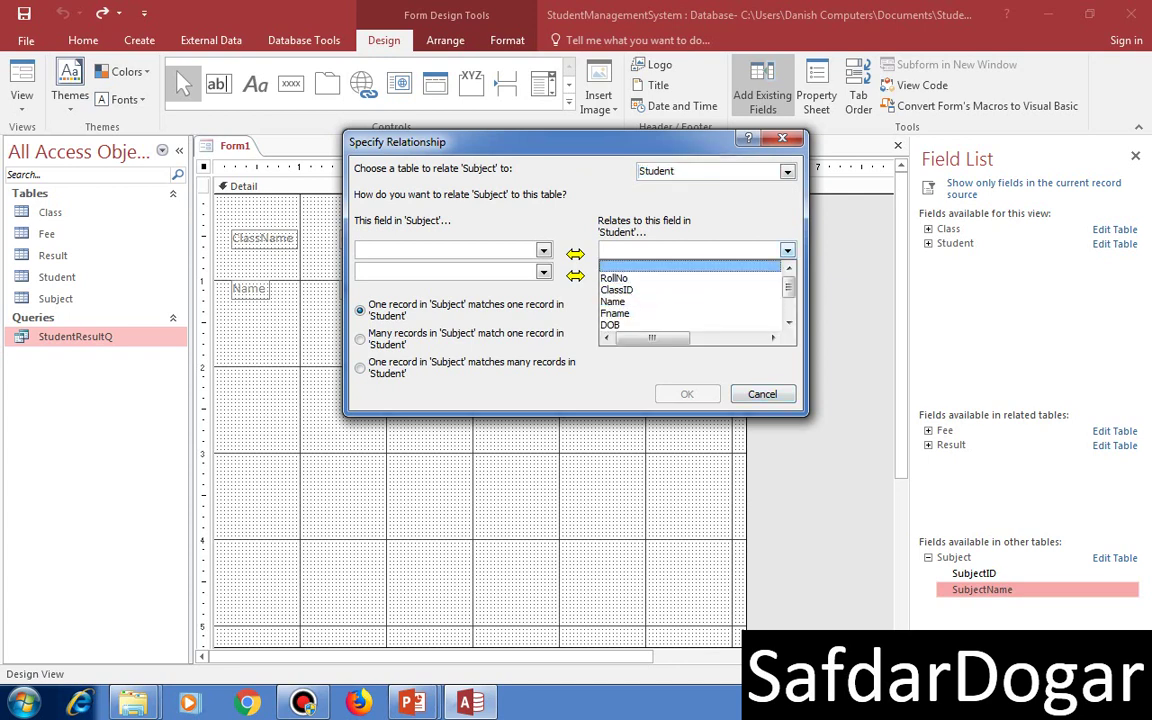
pyautogui.press('Down')
pyautogui.press('Down')
pyautogui.press('Down')
pyautogui.press('Escape')
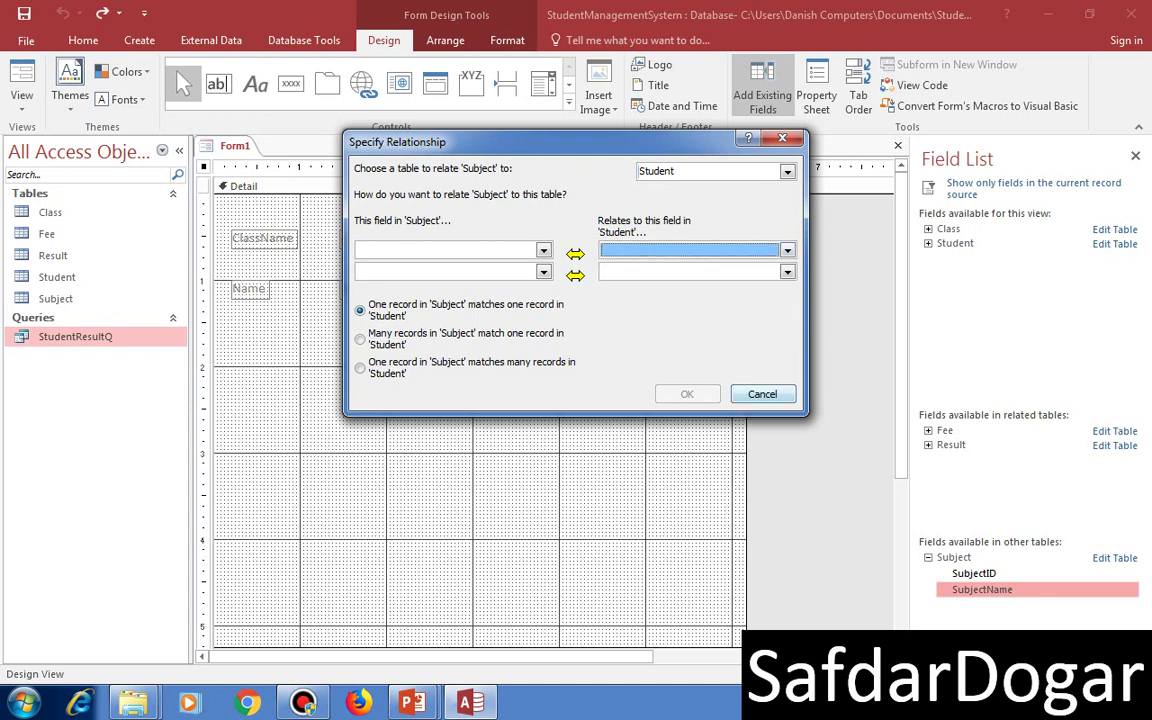
pyautogui.press('Escape')
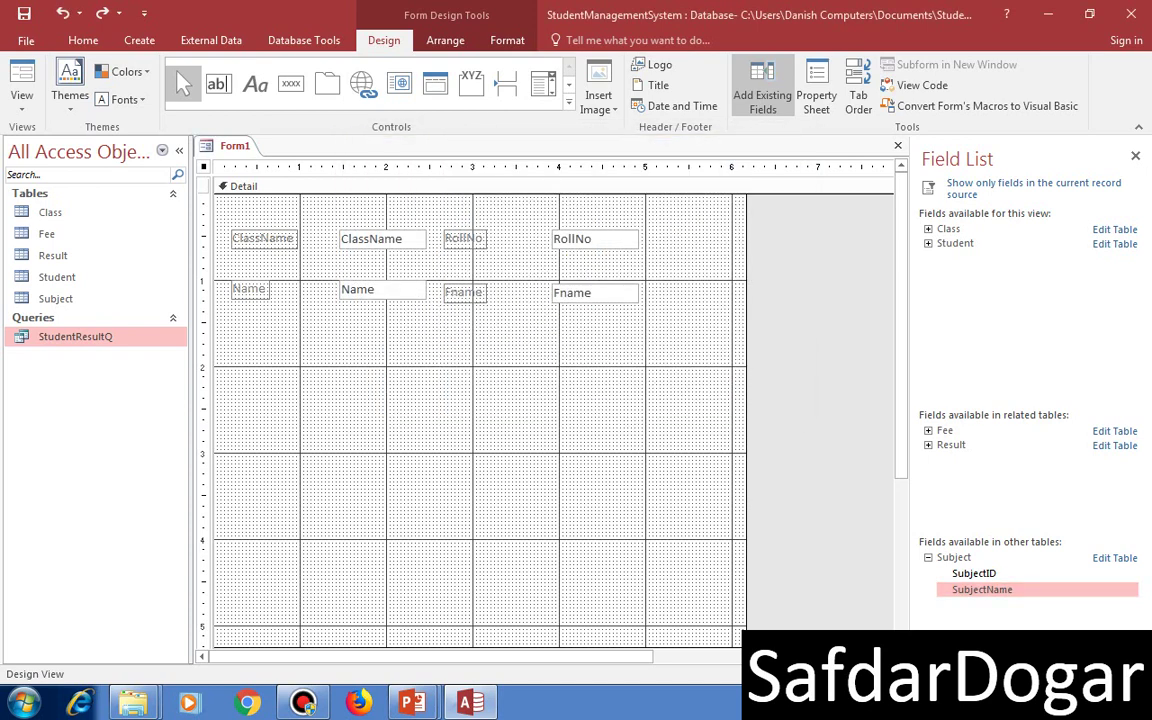
# Step: Open the Subject table to view its records, return to Form1's design and list the Subject table's fields
pyautogui.click(1114, 557)
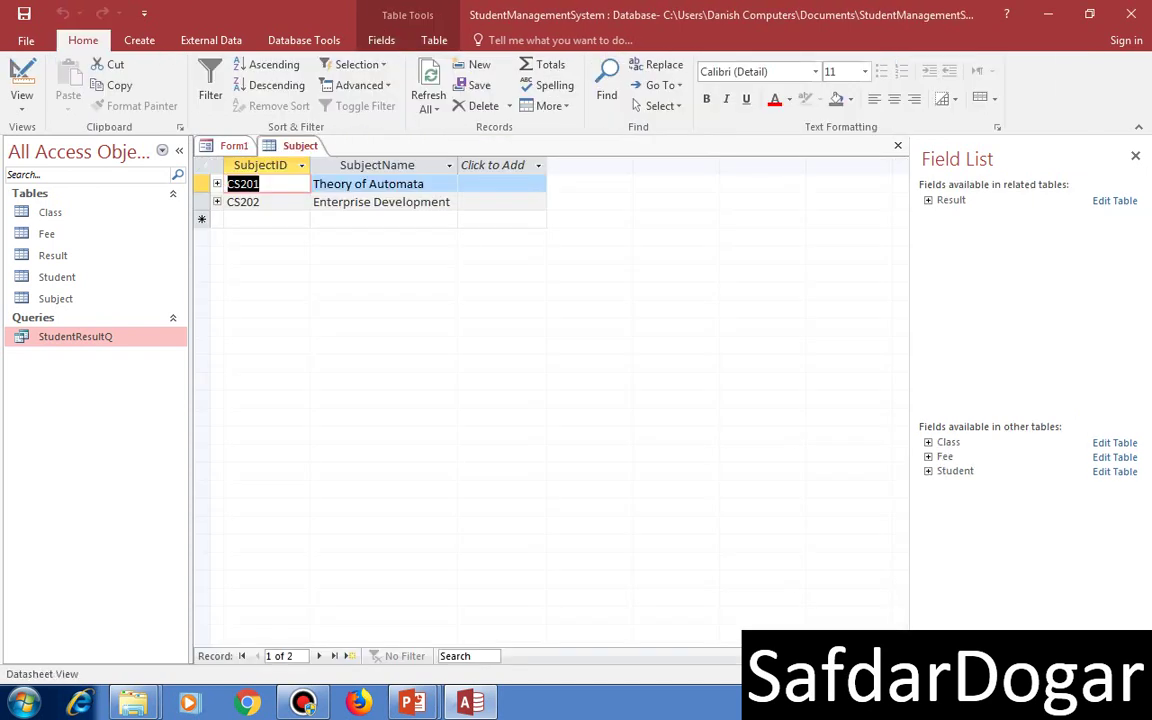
pyautogui.click(233, 146)
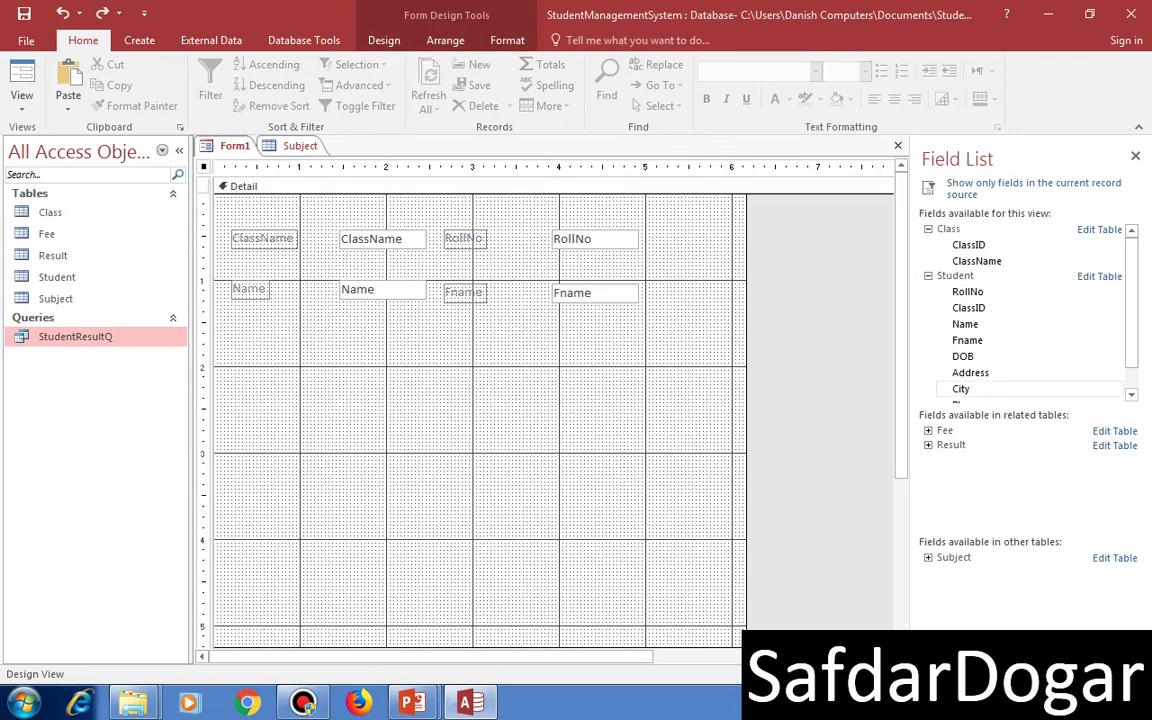
pyautogui.click(928, 558)
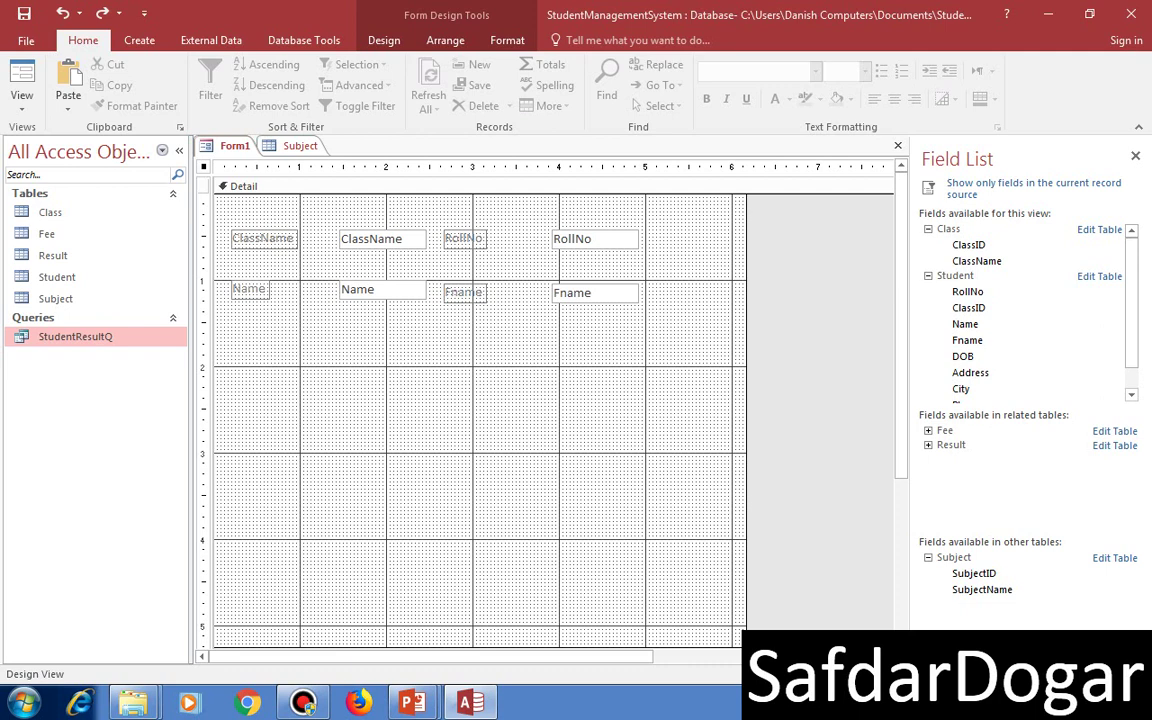
# Step: Add the Result table's obtMarks field to the form and place it beneath the Fname field
pyautogui.click(928, 445)
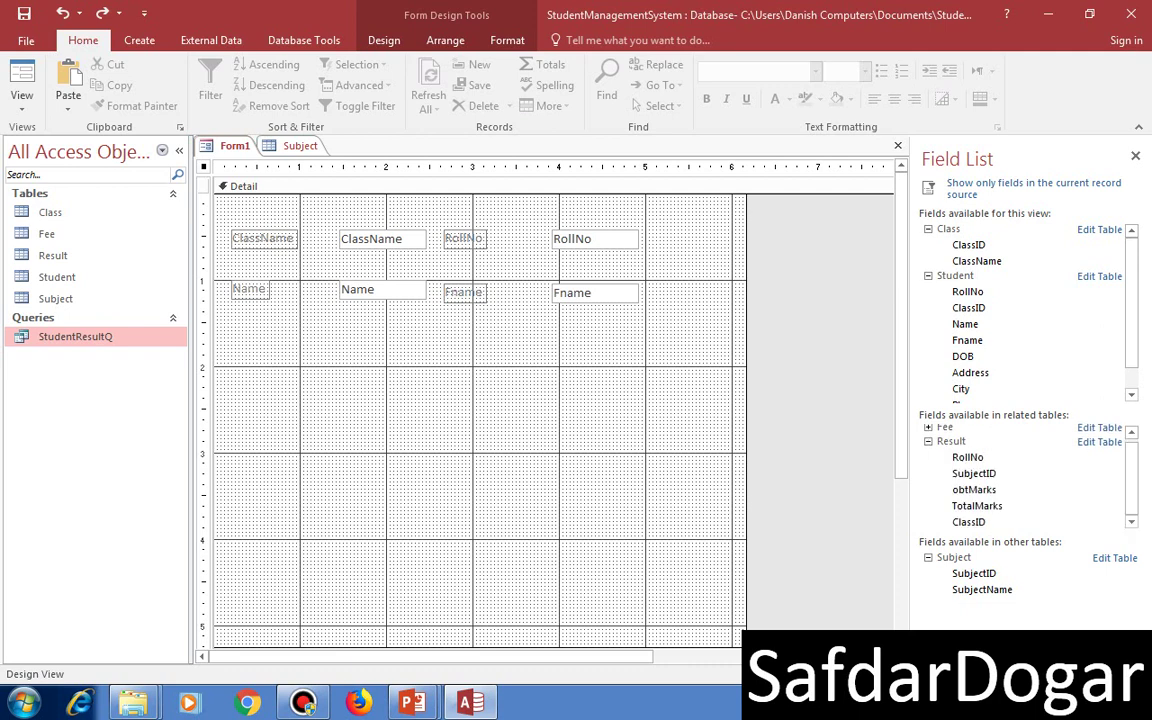
pyautogui.click(975, 490)
pyautogui.doubleClick(975, 490)
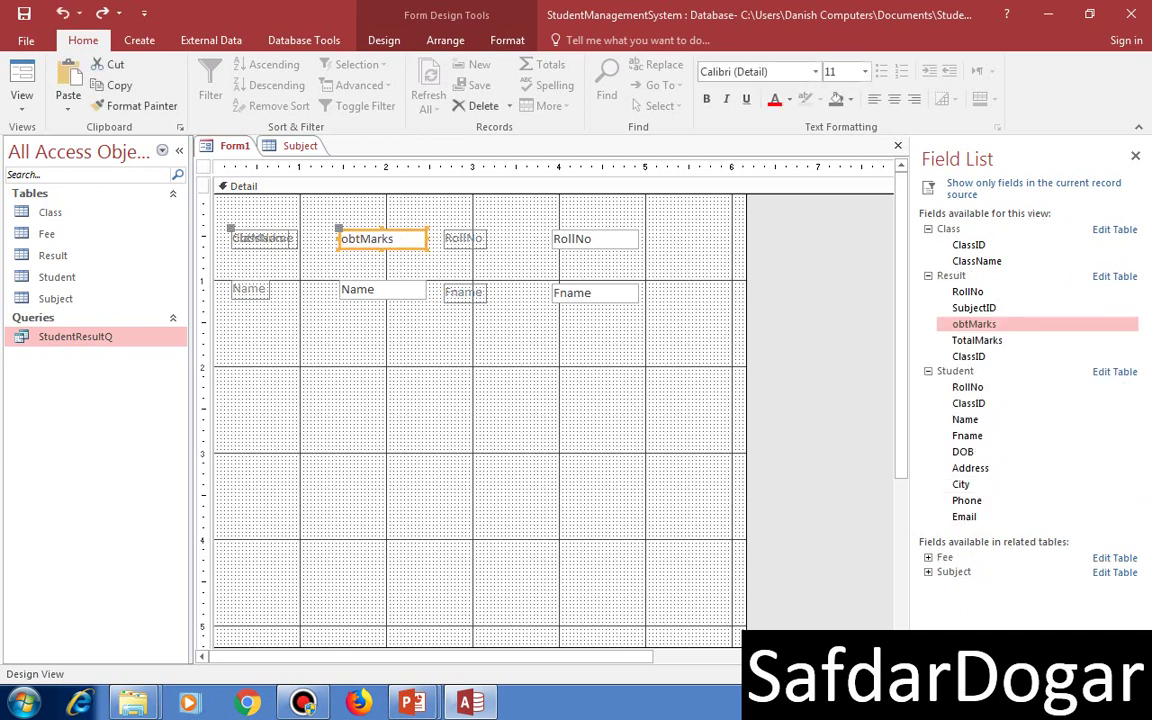
pyautogui.moveTo(380, 239); pyautogui.dragTo(590, 340)
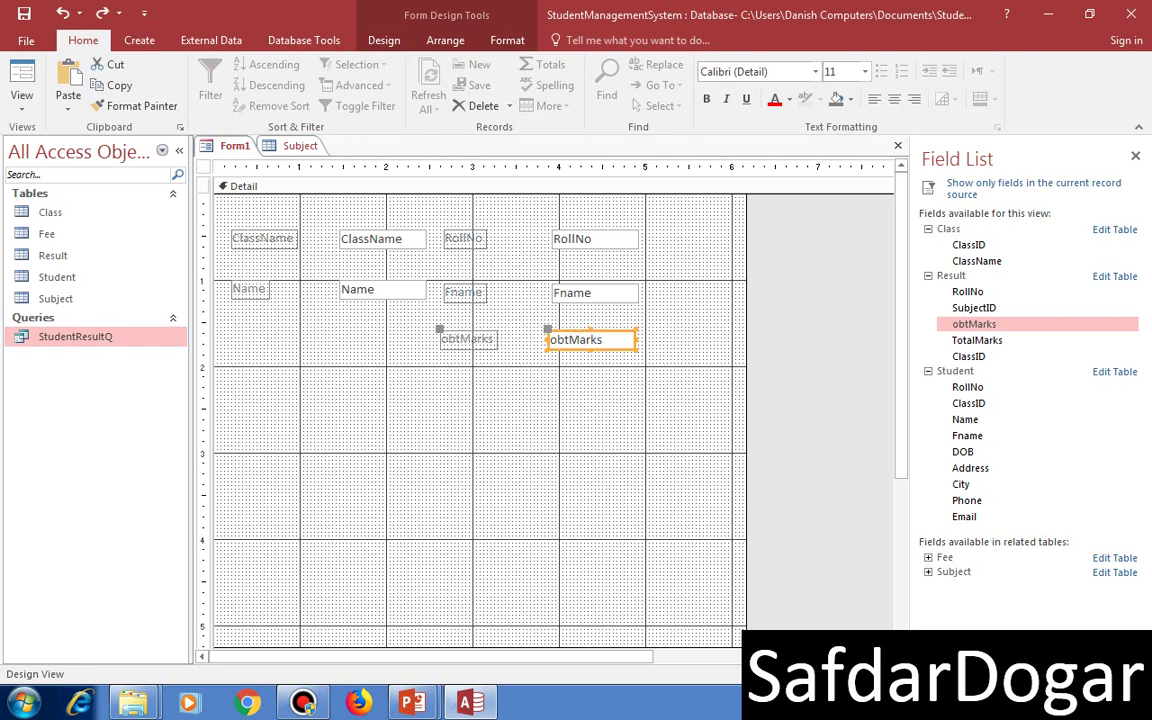
# Step: Add the Subject table's SubjectName field to the form, placing it beneath the Name field on the obtMarks row
pyautogui.click(928, 572)
pyautogui.click(982, 604)
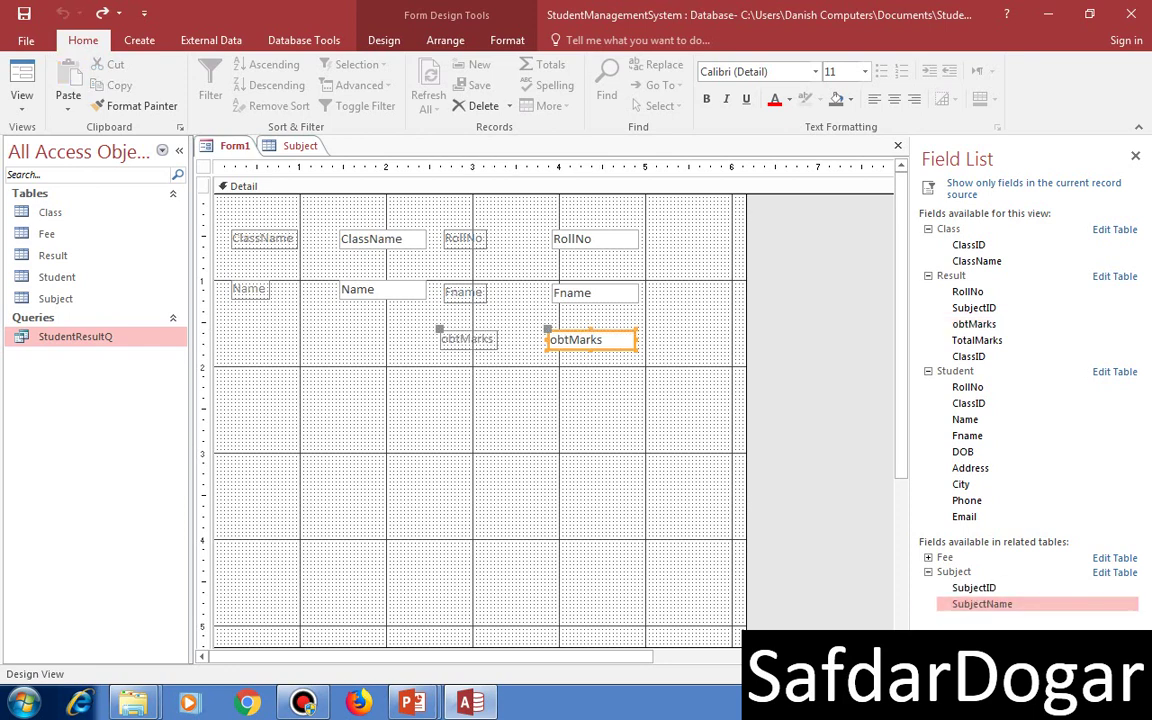
pyautogui.moveTo(982, 604); pyautogui.dragTo(268, 347)
pyautogui.click(300, 347)
pyautogui.press('Left')
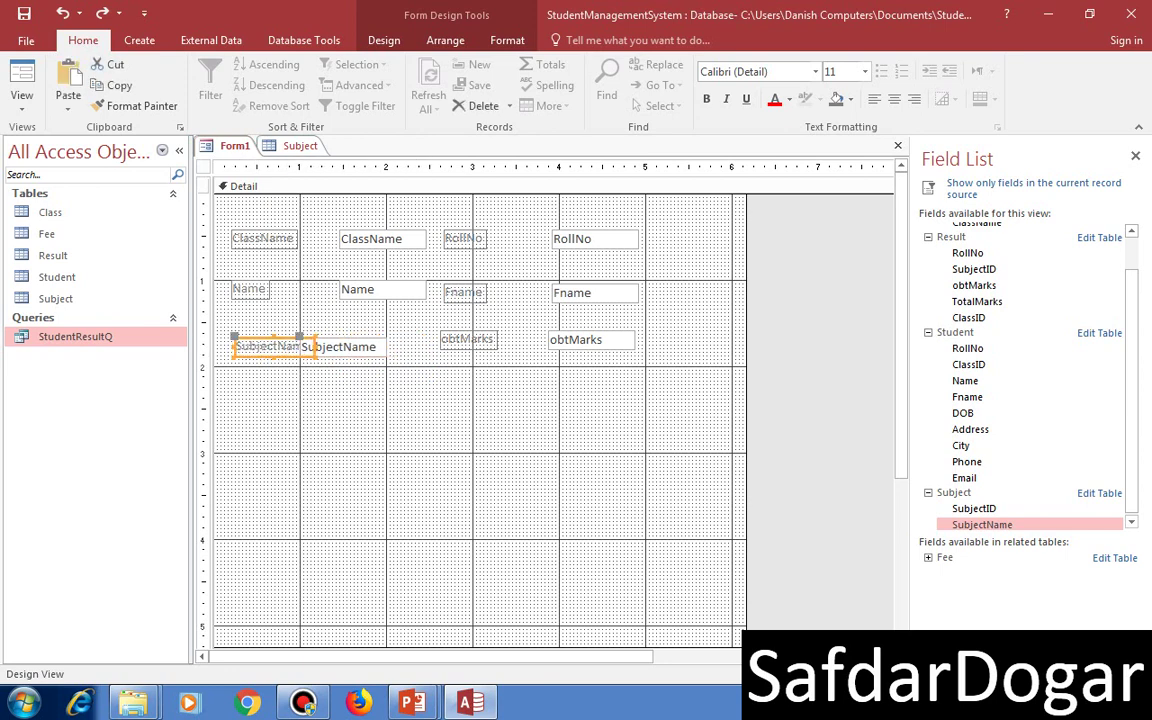
pyautogui.click(342, 347)
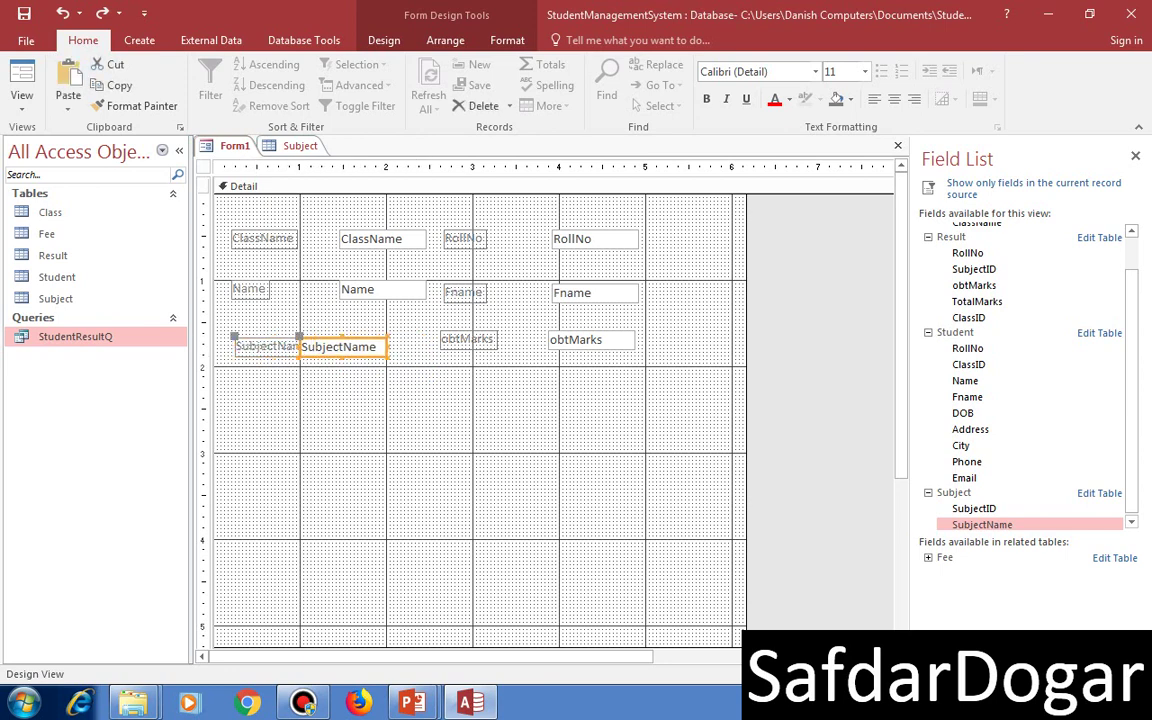
pyautogui.moveTo(343, 346); pyautogui.dragTo(371, 343)
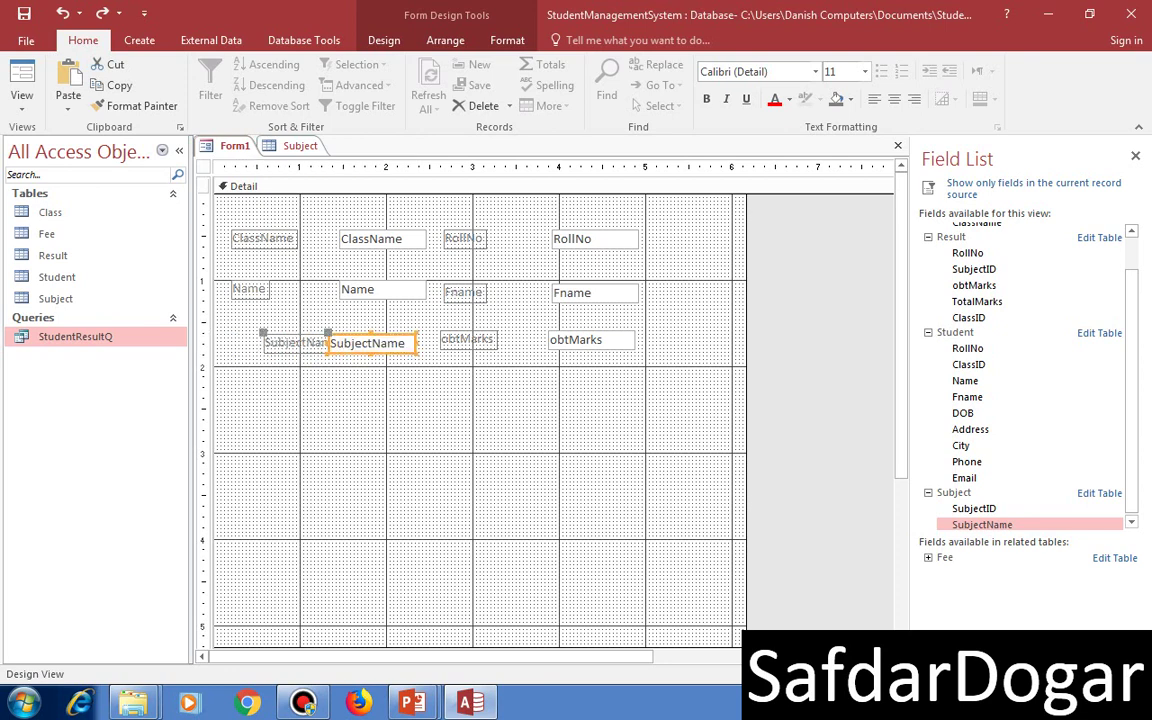
# Step: Shift the SubjectName label away from its text box to line up beneath the Name label, and preview the form in Form View
pyautogui.click(296, 343)
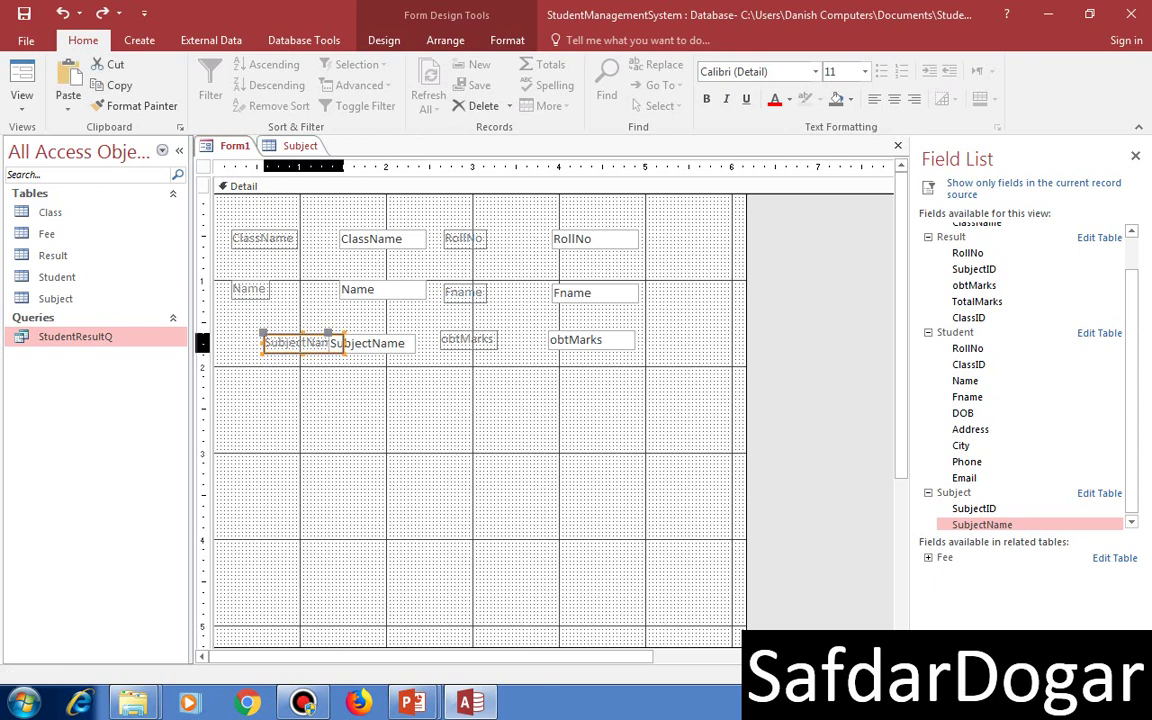
pyautogui.moveTo(345, 343); pyautogui.dragTo(240, 343)
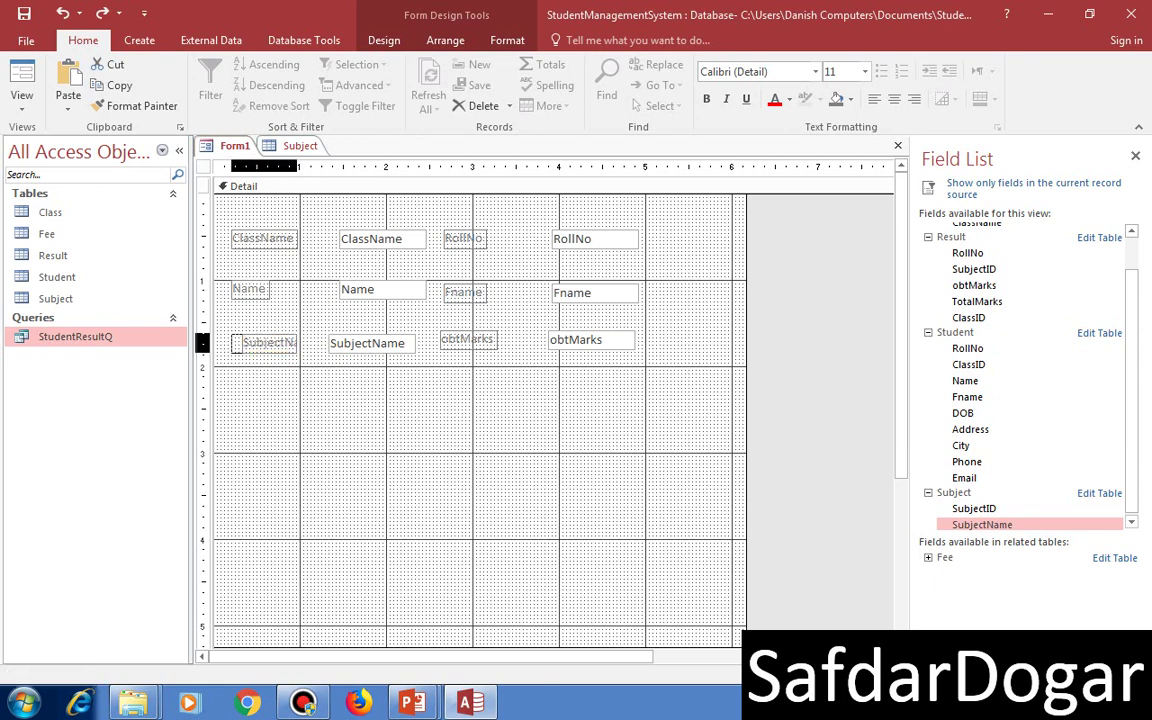
pyautogui.moveTo(240, 343); pyautogui.dragTo(226, 343)
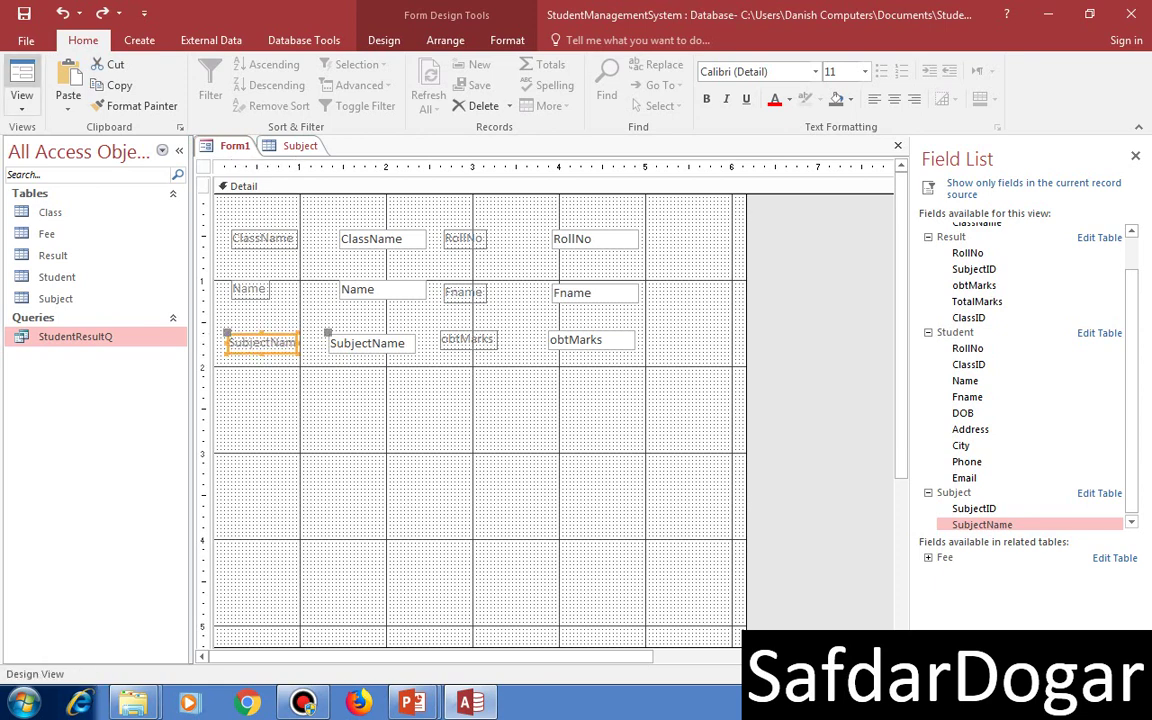
pyautogui.click(21, 80)
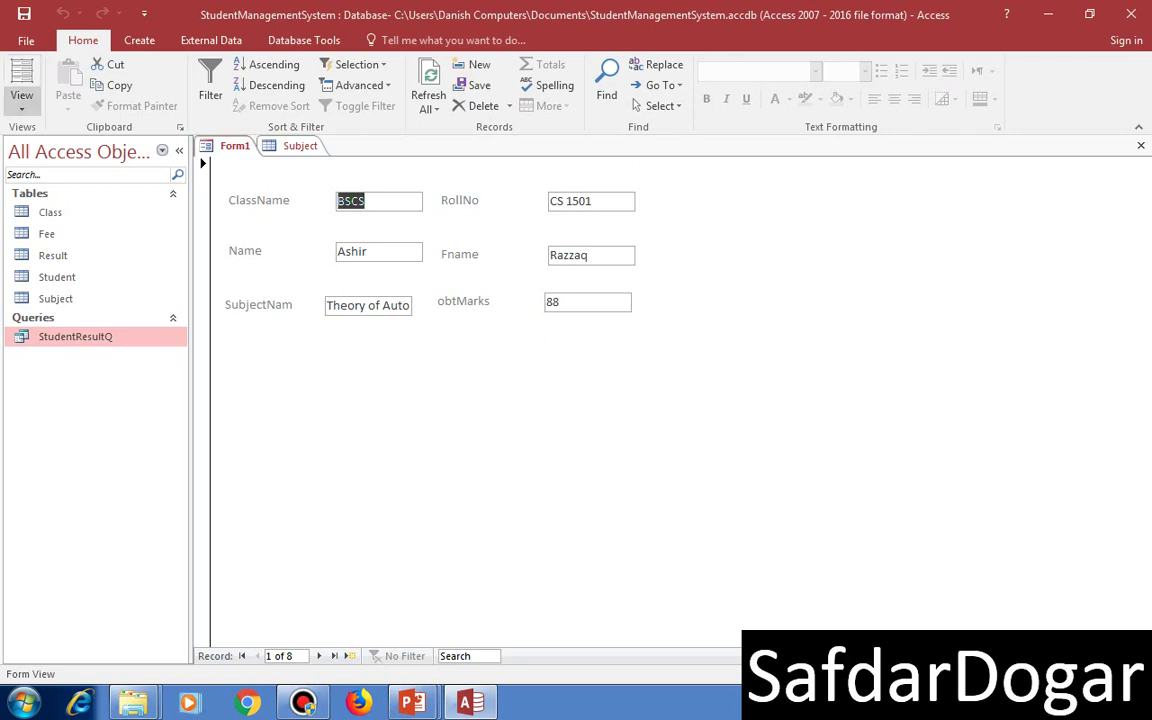
# Step: Return to Design View and nudge the obtMarks field down to line up with the SubjectName row
pyautogui.click(22, 100)
pyautogui.click(76, 256)
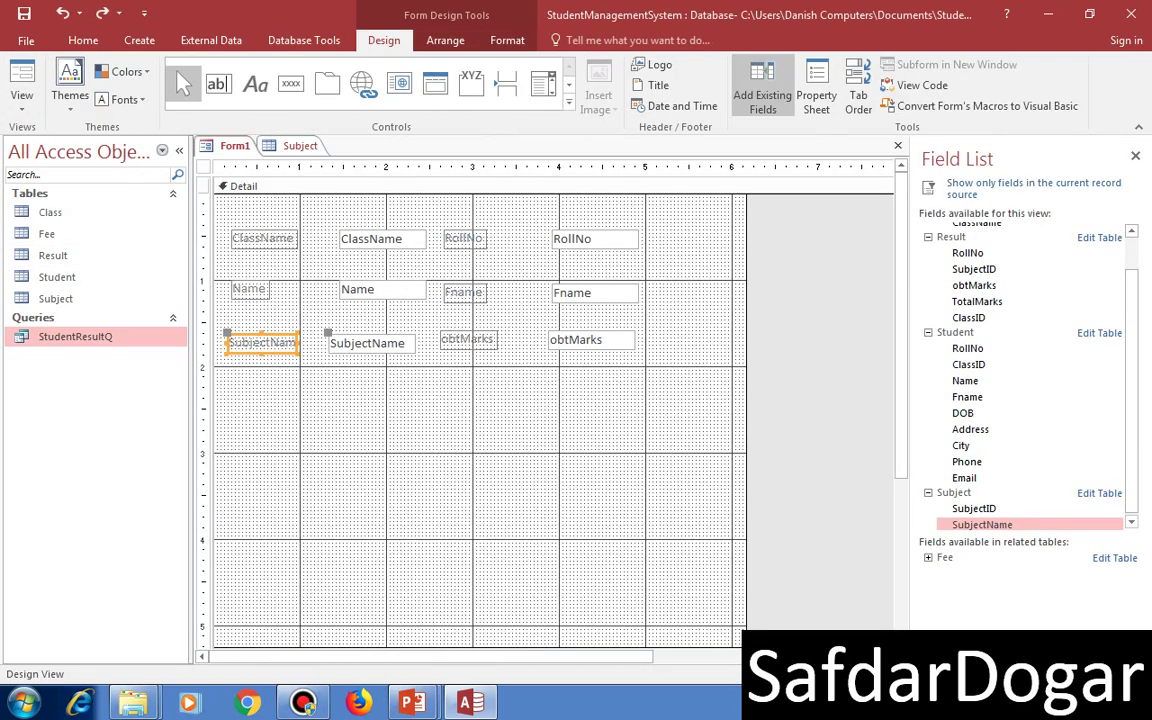
pyautogui.click(592, 340)
pyautogui.press('Down')
pyautogui.press('Down')
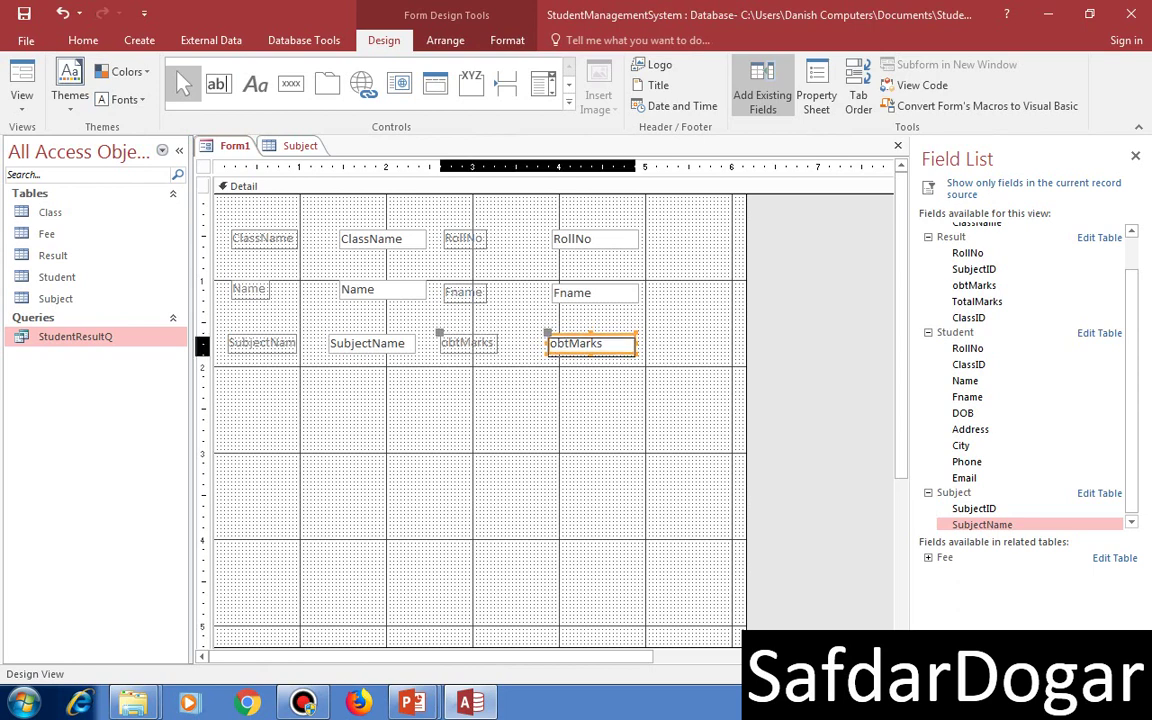
pyautogui.click(560, 425)
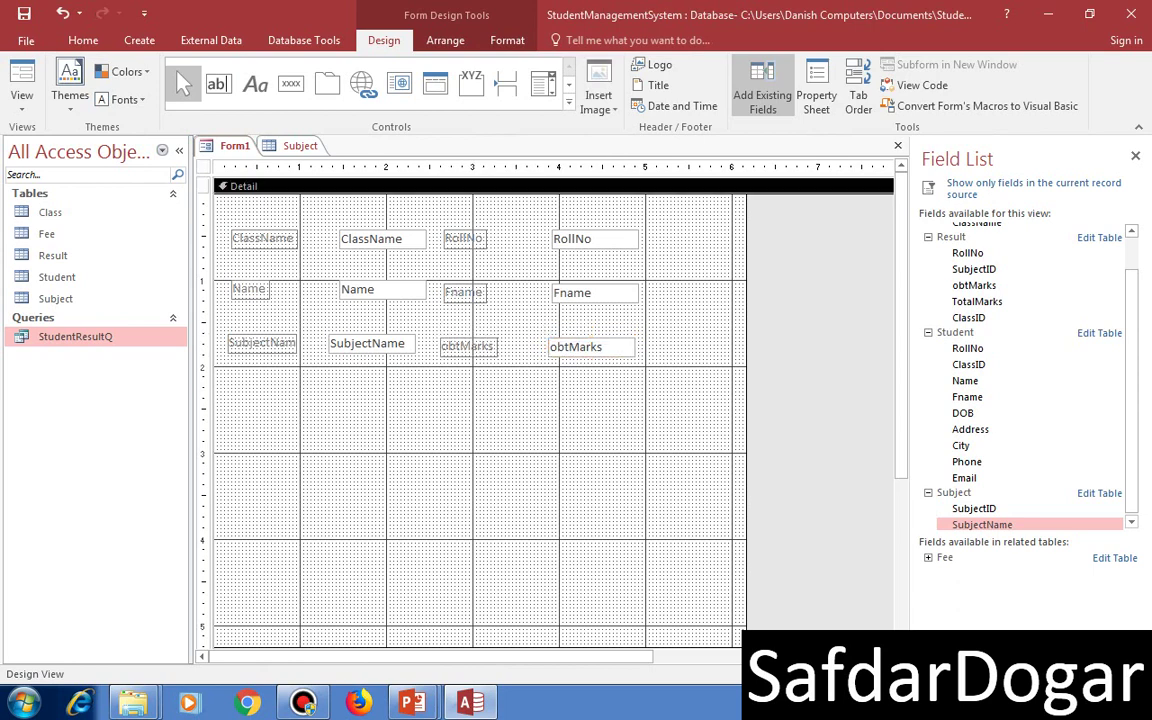
# Step: Preview the form in Form View and step through the first four records to examine how each field displays
pyautogui.click(22, 85)
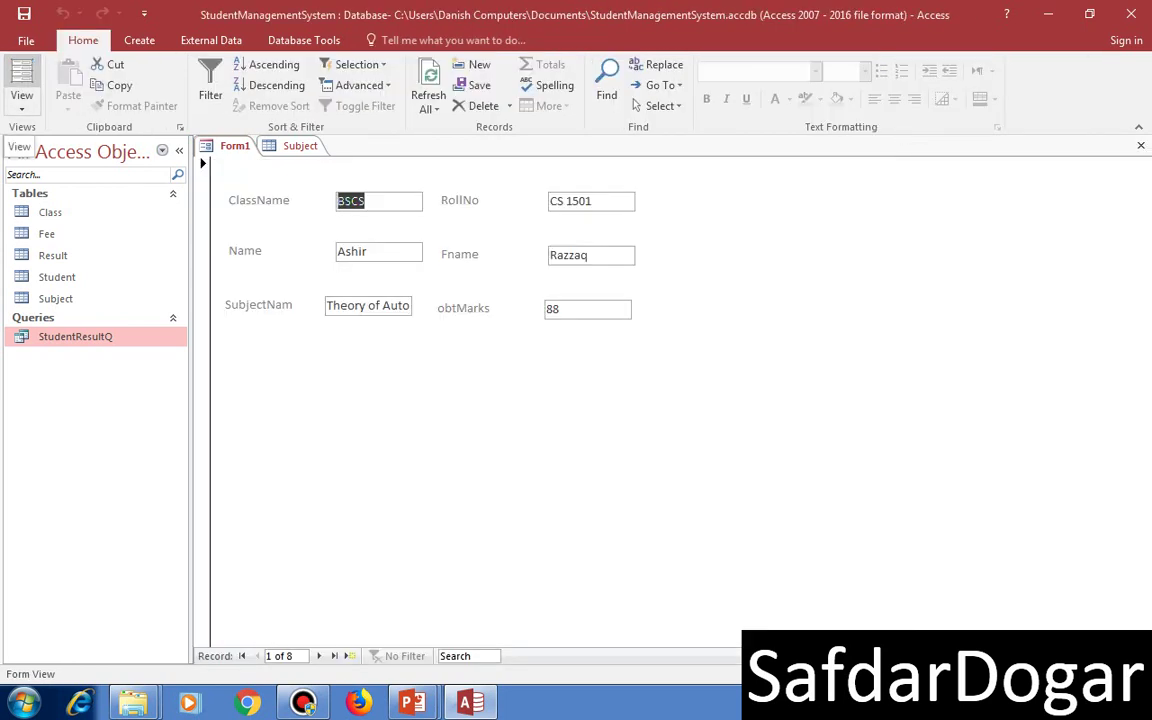
pyautogui.press('Tab')
pyautogui.press('Tab')
pyautogui.press('Tab')
pyautogui.press('Tab')
pyautogui.press('Tab')
pyautogui.press('Tab')
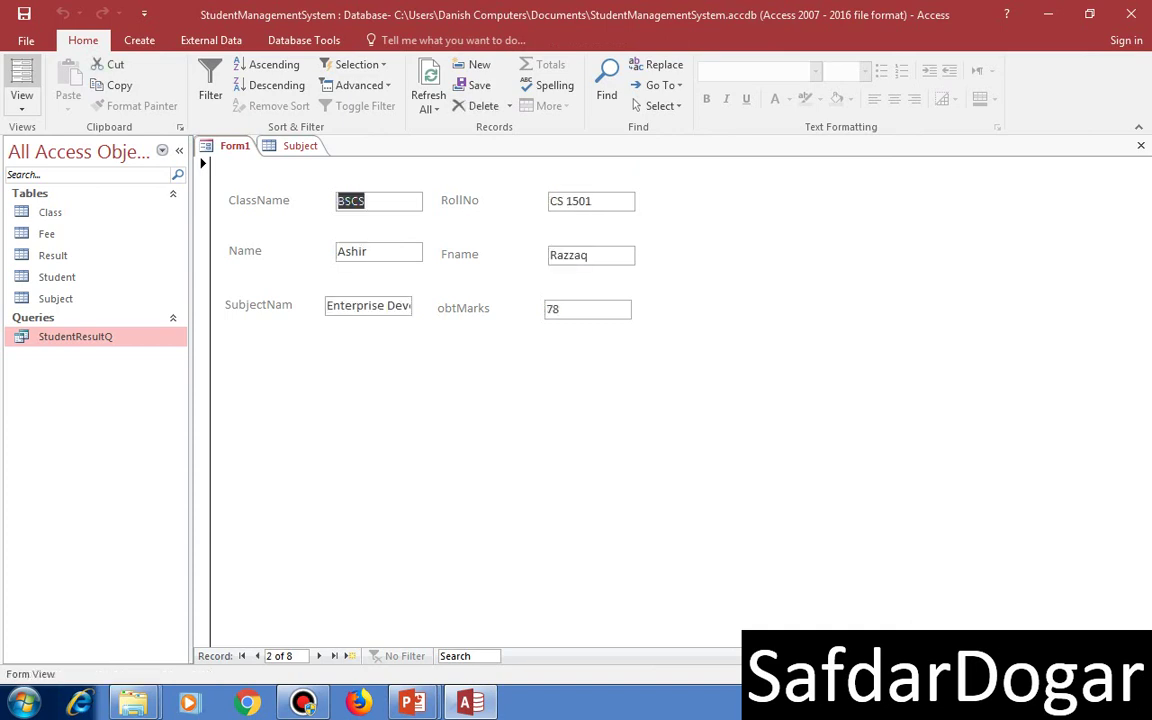
pyautogui.press('Tab')
pyautogui.press('Tab')
pyautogui.press('Tab')
pyautogui.press('Tab')
pyautogui.press('Tab')
pyautogui.press('Tab')
pyautogui.press('Tab')
pyautogui.press('Tab')
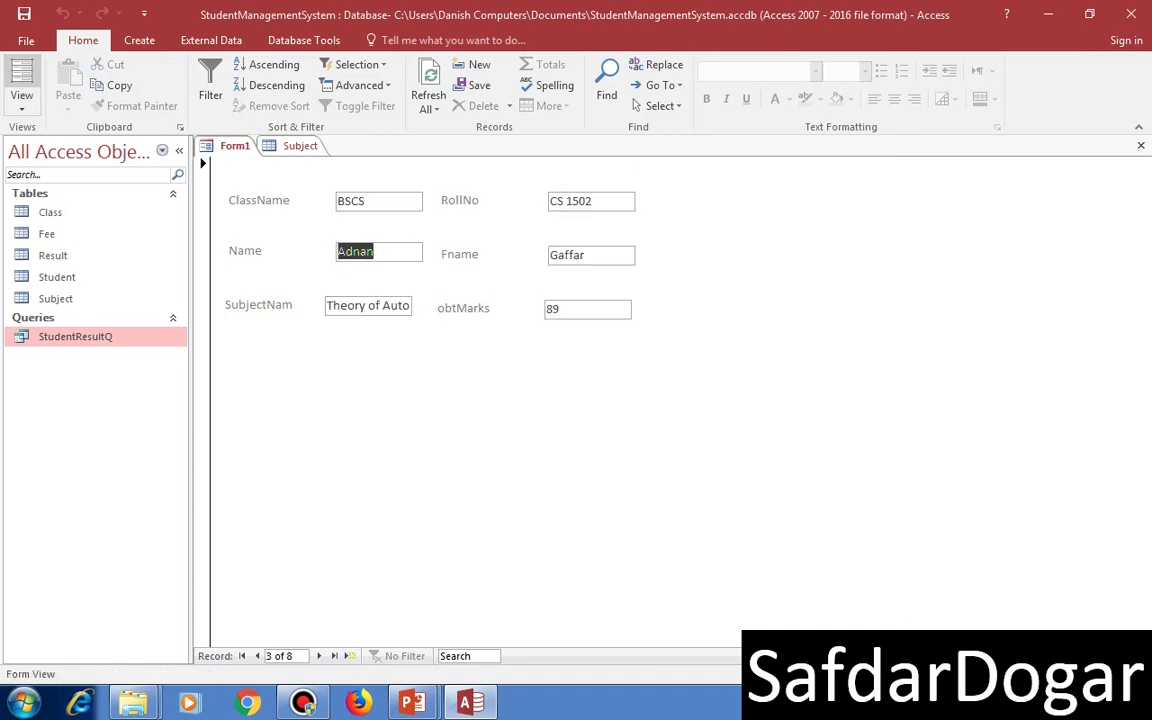
pyautogui.press('Tab')
pyautogui.press('Tab')
pyautogui.press('Tab')
pyautogui.press('Tab')
pyautogui.press('Tab')
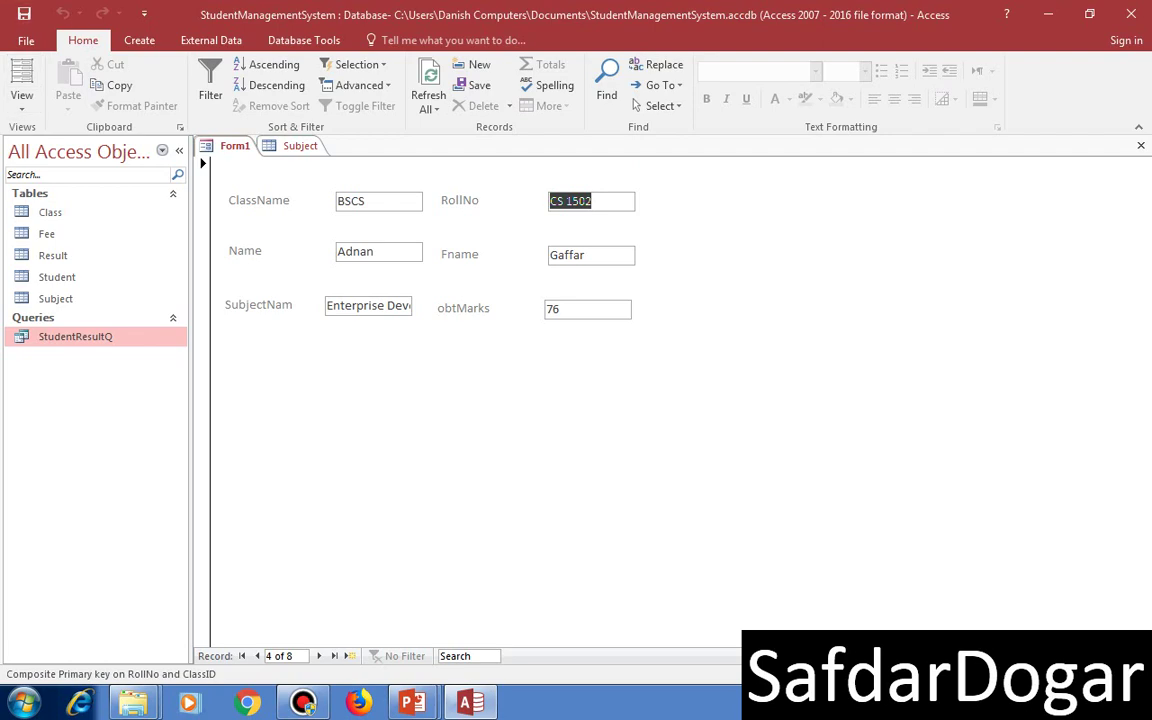
# Step: In Design View, nudge the SubjectName field right and widen its text box on both sides, checking the fit in Form View
pyautogui.click(21, 97)
pyautogui.click(70, 255)
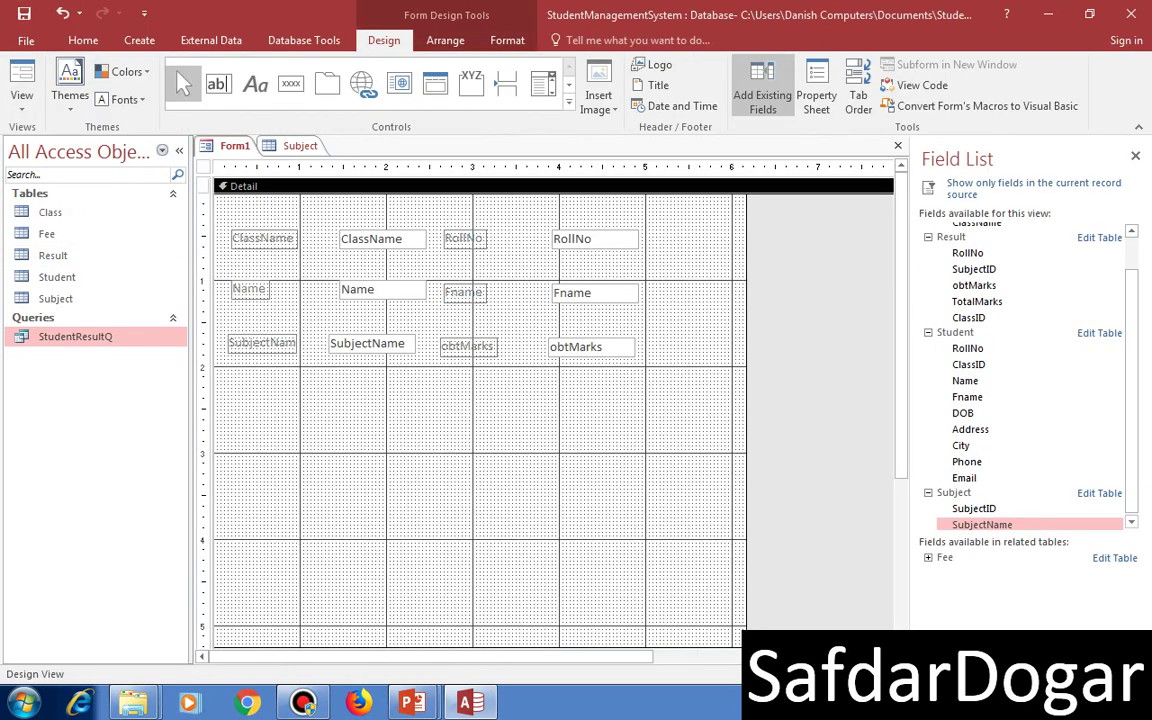
pyautogui.press('Right')
pyautogui.press('Right')
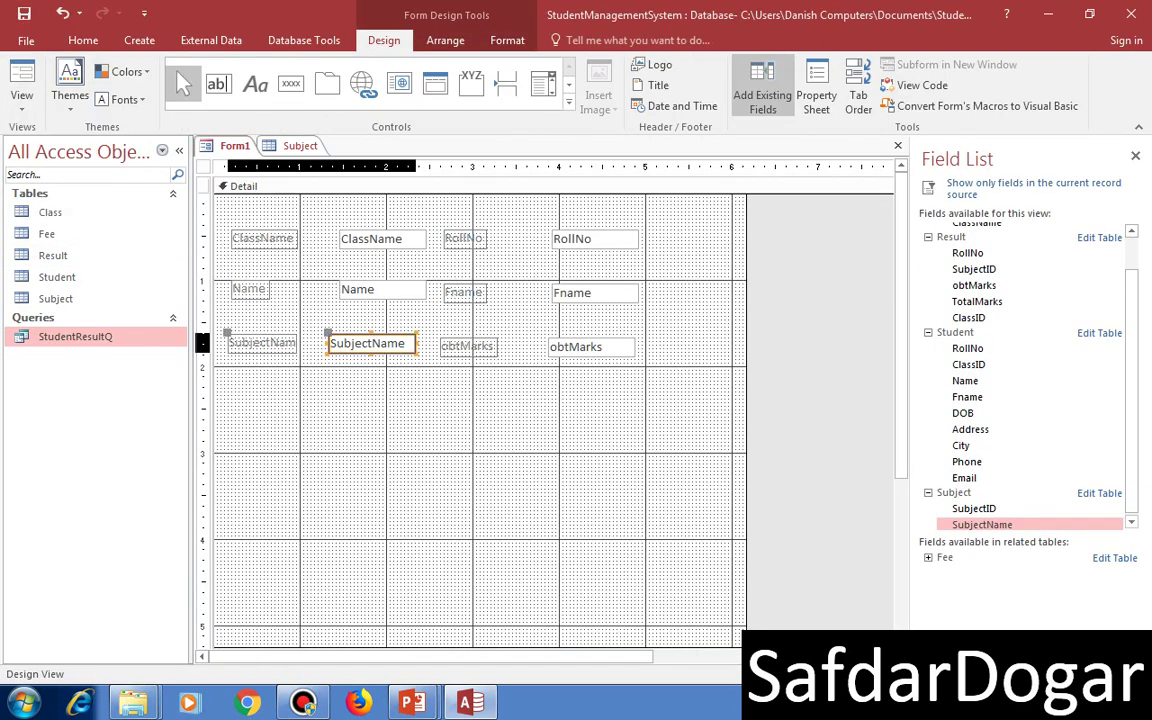
pyautogui.moveTo(335, 343); pyautogui.dragTo(320, 343)
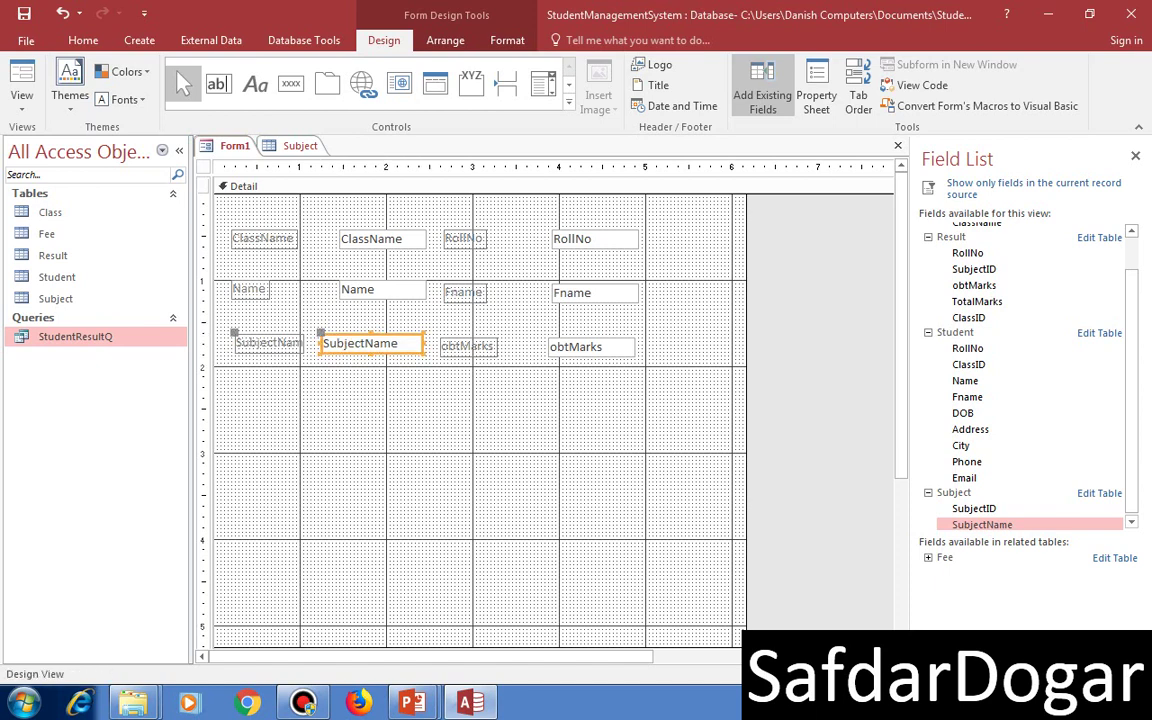
pyautogui.hotkey('shift', 'Right')
pyautogui.hotkey('shift', 'Right')
pyautogui.click(21, 80)
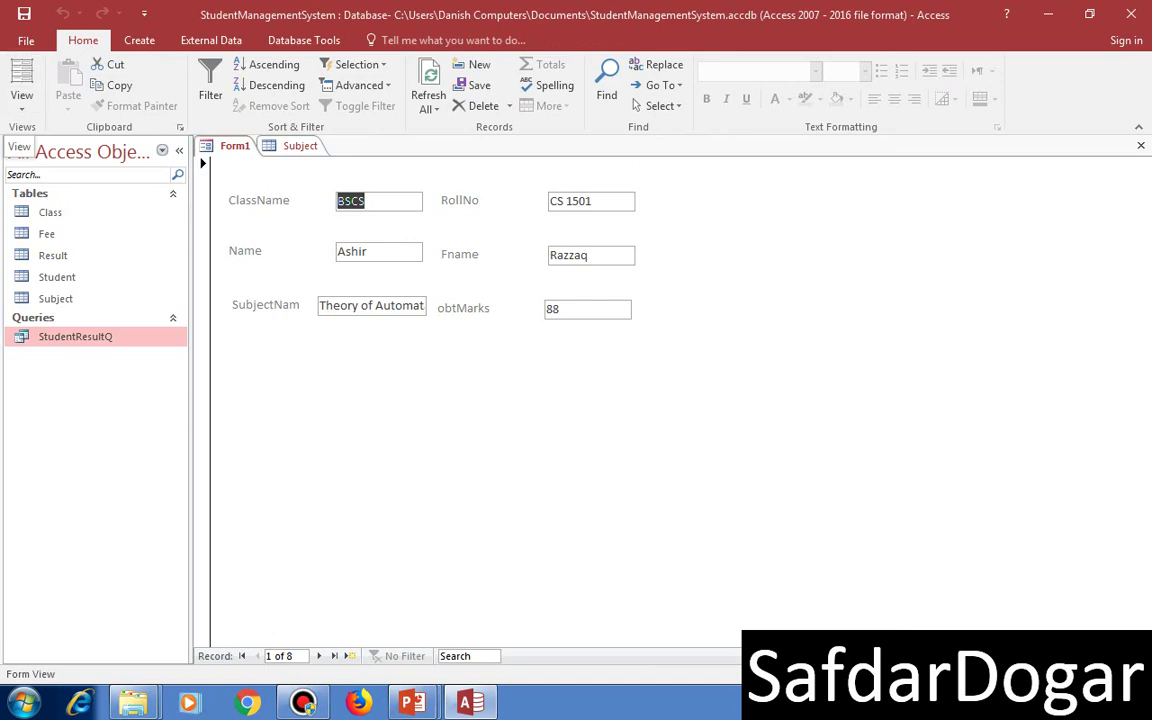
# Step: Return to Design View and move the obtMarks field right to make room beside the SubjectName text box
pyautogui.click(22, 102)
pyautogui.click(76, 256)
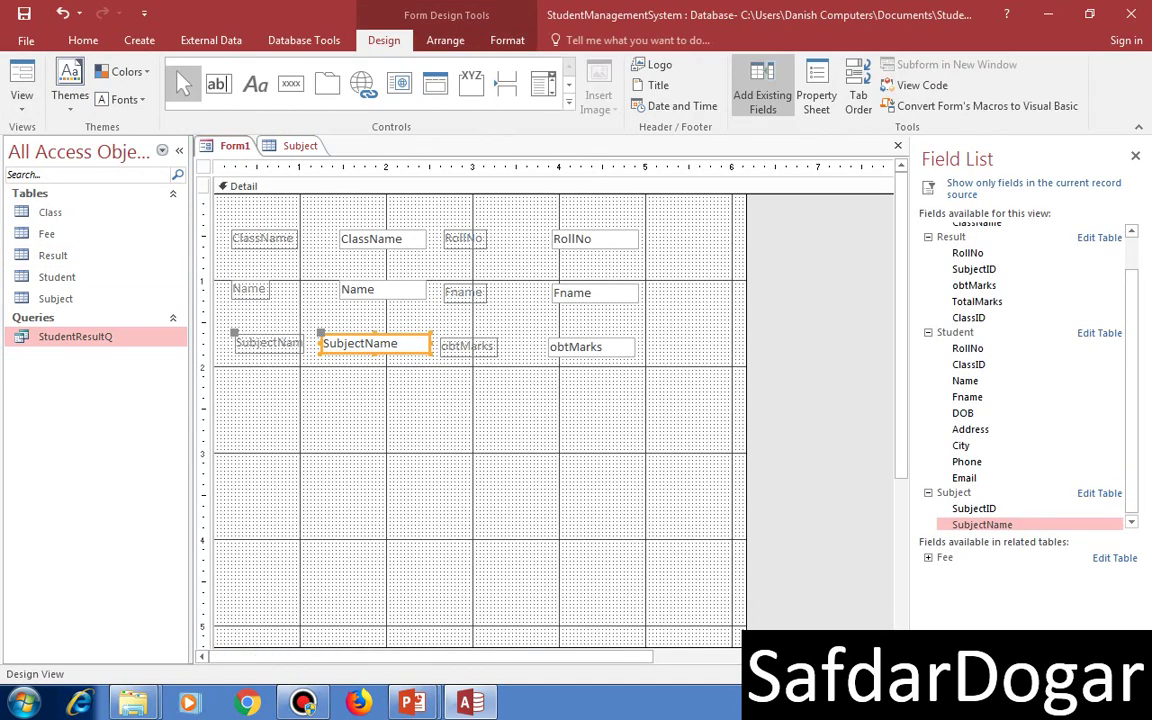
pyautogui.click(590, 347)
pyautogui.press('Right')
pyautogui.press('Right')
pyautogui.press('Right')
pyautogui.press('Right')
pyautogui.press('Right')
pyautogui.press('Right')
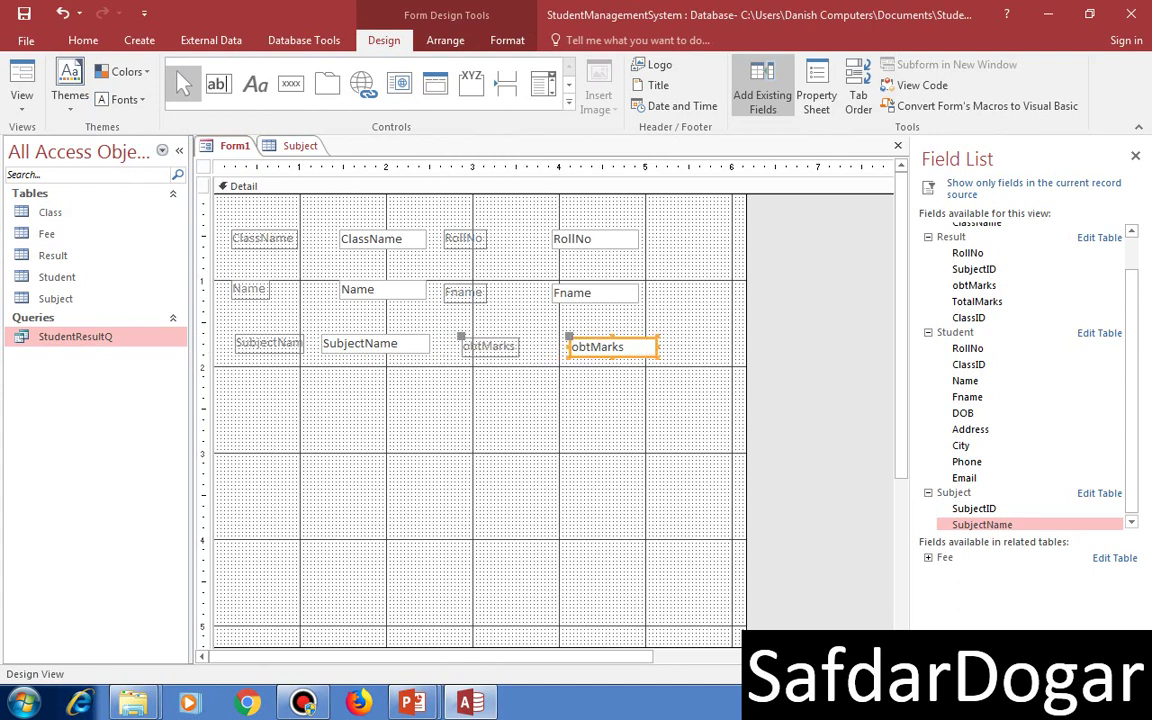
# Step: Widen the SubjectName text box further toward the obtMarks label
pyautogui.hotkey('shift', 'Tab')
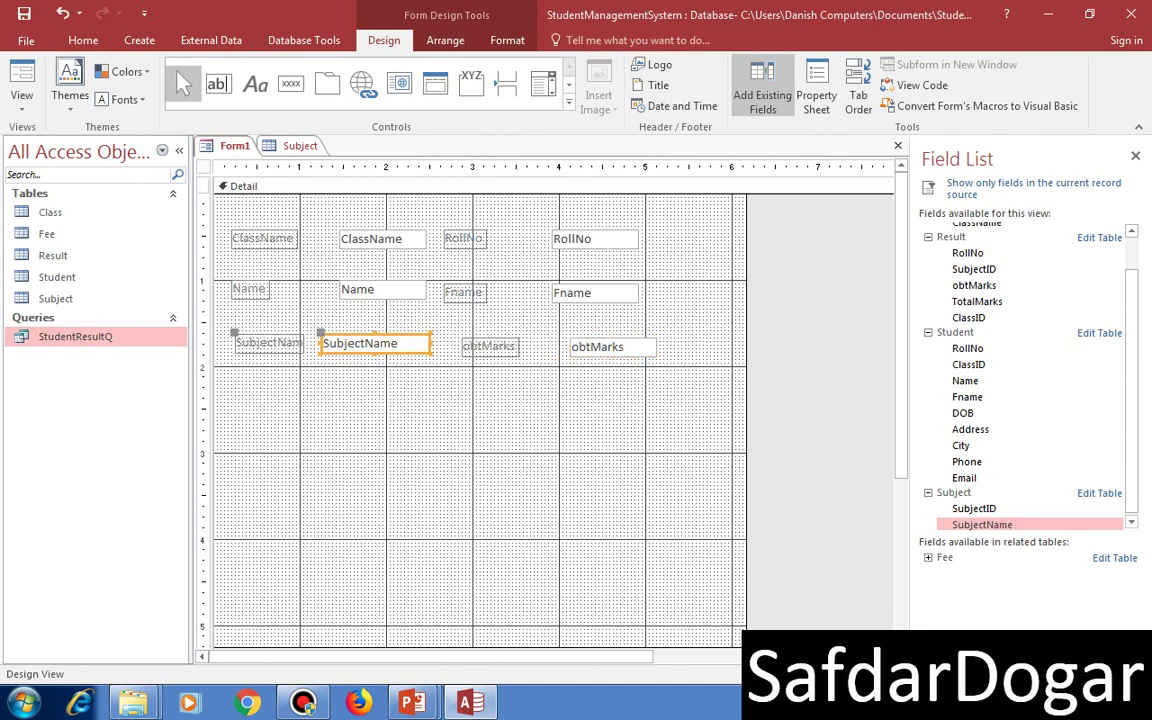
pyautogui.hotkey('shift', 'Right')
pyautogui.hotkey('shift', 'Right')
pyautogui.hotkey('shift', 'Right')
pyautogui.hotkey('shift', 'Right')
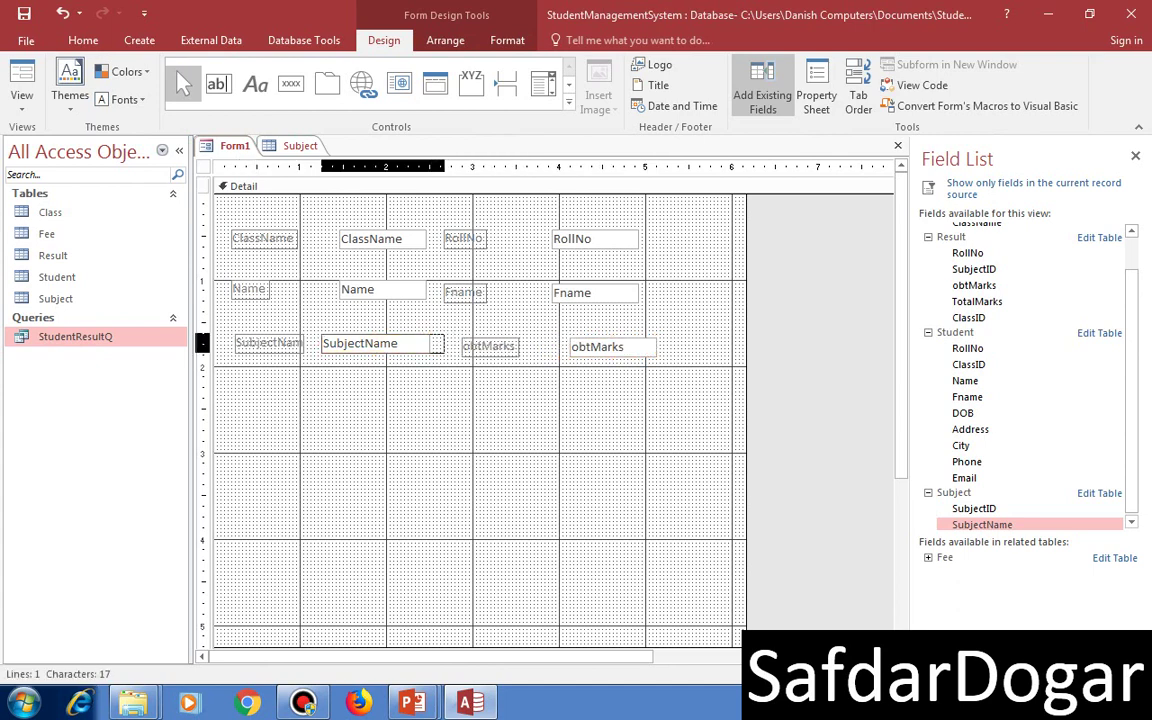
# Step: Preview the form in Form View and step to the second record to examine how the subject names fit
pyautogui.click(21, 80)
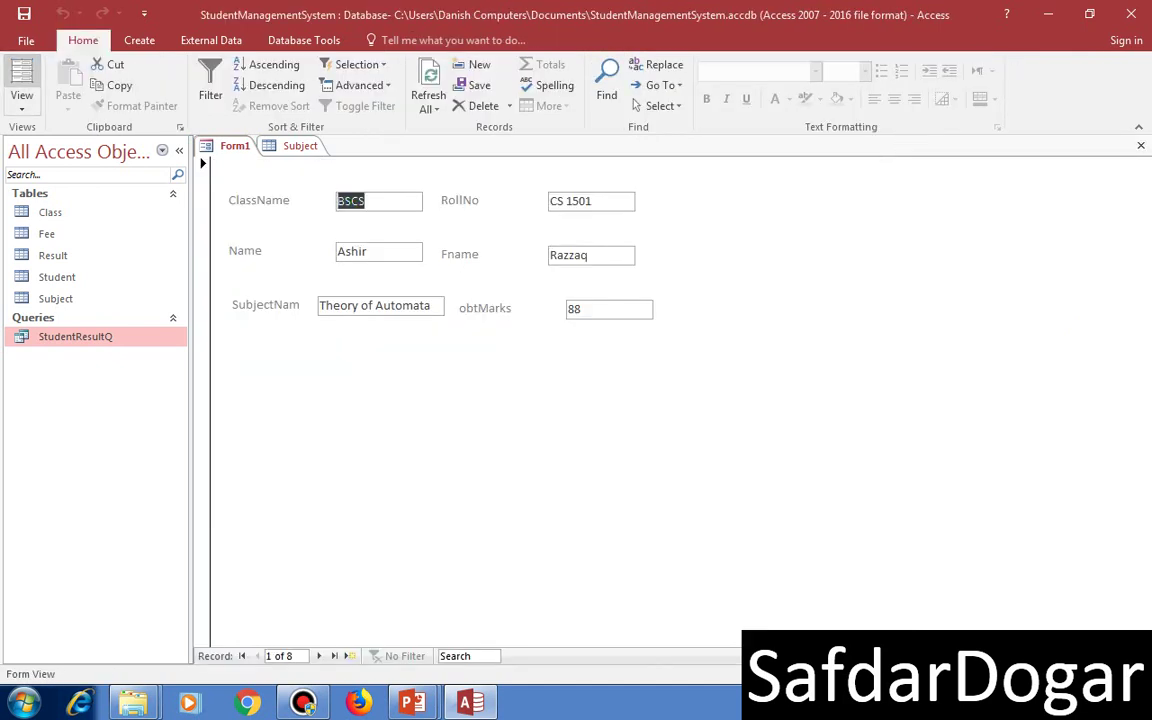
pyautogui.press('Tab')
pyautogui.press('Tab')
pyautogui.press('Tab')
pyautogui.press('Tab')
pyautogui.press('Tab')
pyautogui.press('Tab')
pyautogui.press('Tab')
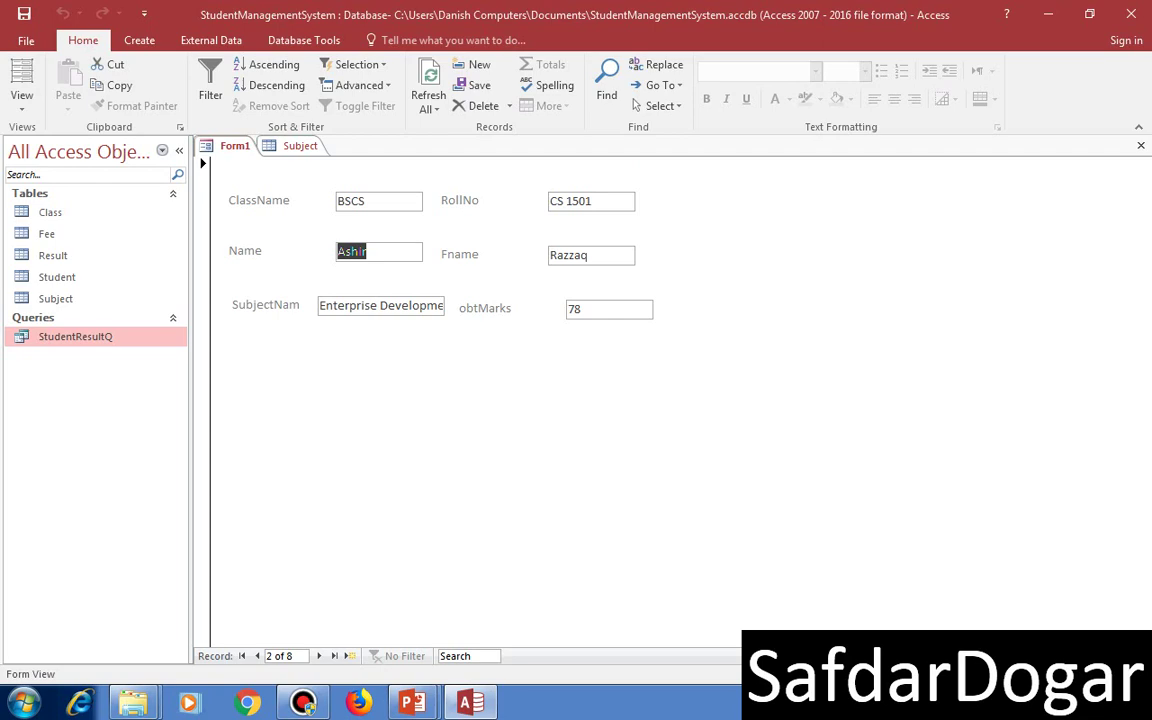
# Step: In Design View, add a Go To First Record command button beneath the SubjectName label, using the Go To First picture and the name FirsRecord
pyautogui.click(21, 105)
pyautogui.click(65, 255)
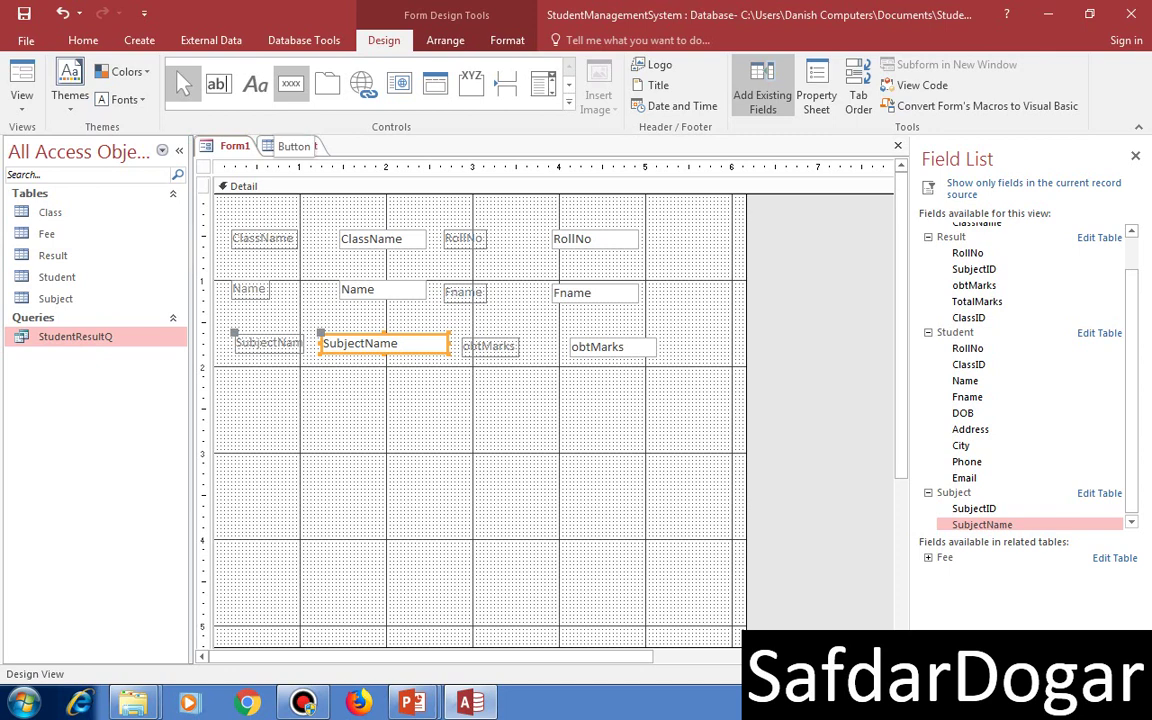
pyautogui.click(290, 84)
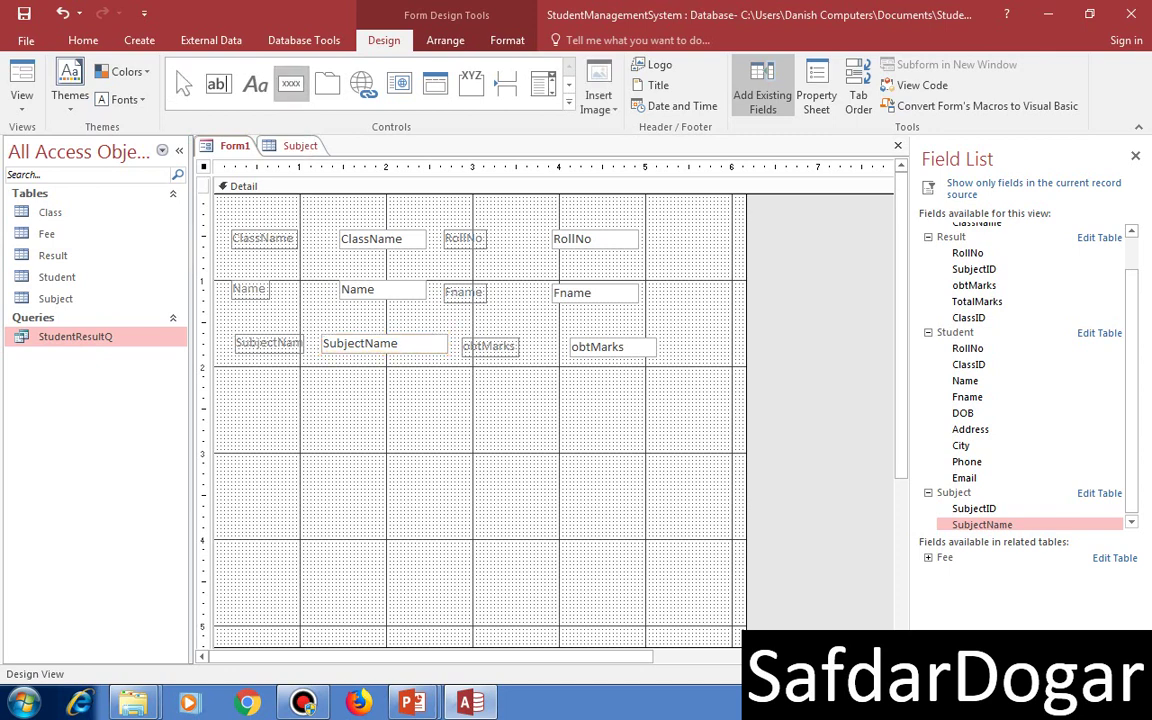
pyautogui.moveTo(239, 385); pyautogui.dragTo(300, 416)
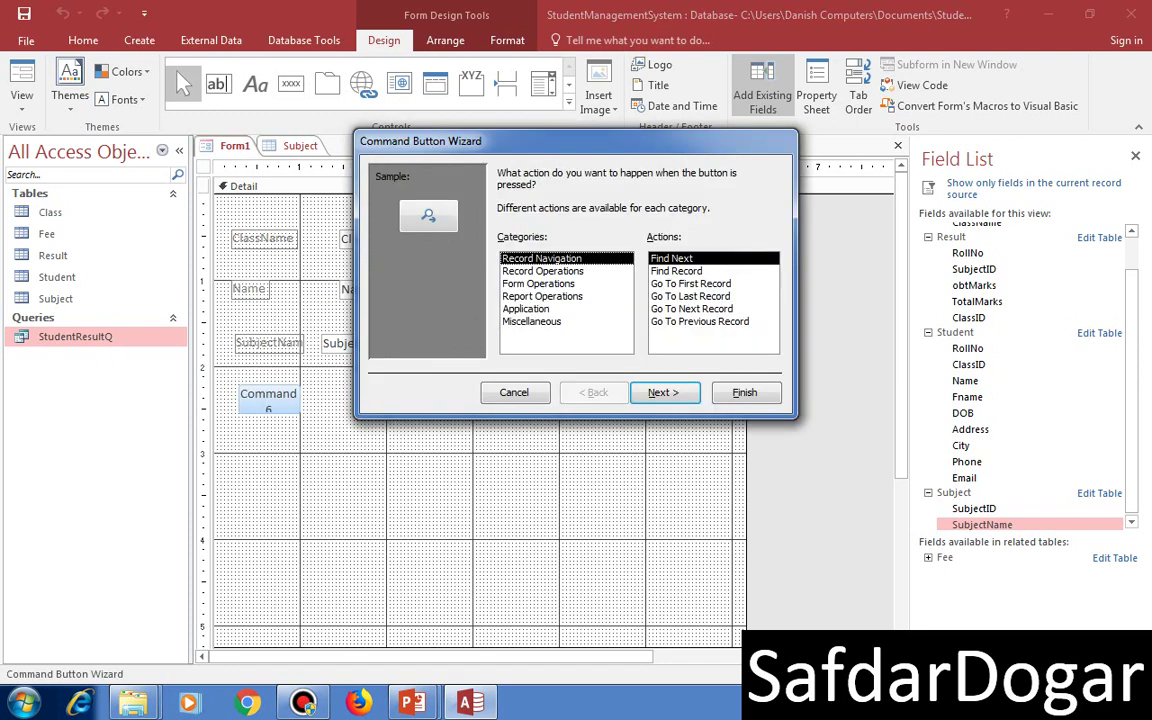
pyautogui.click(691, 284)
pyautogui.click(664, 393)
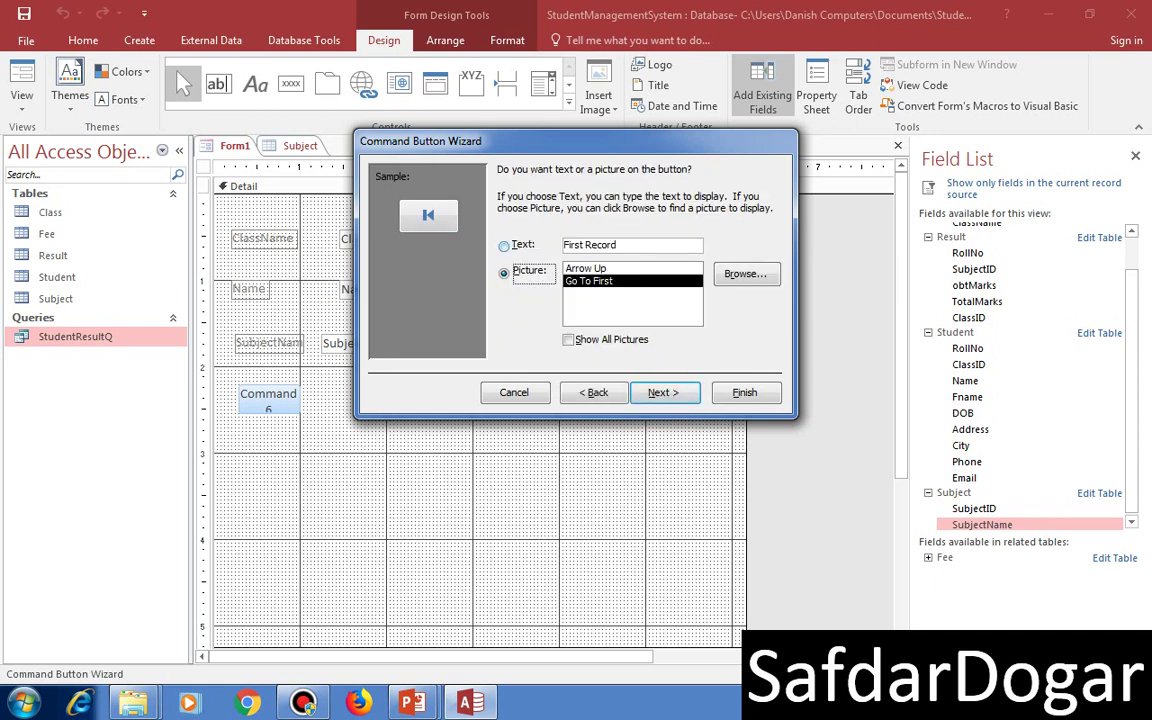
pyautogui.click(504, 246)
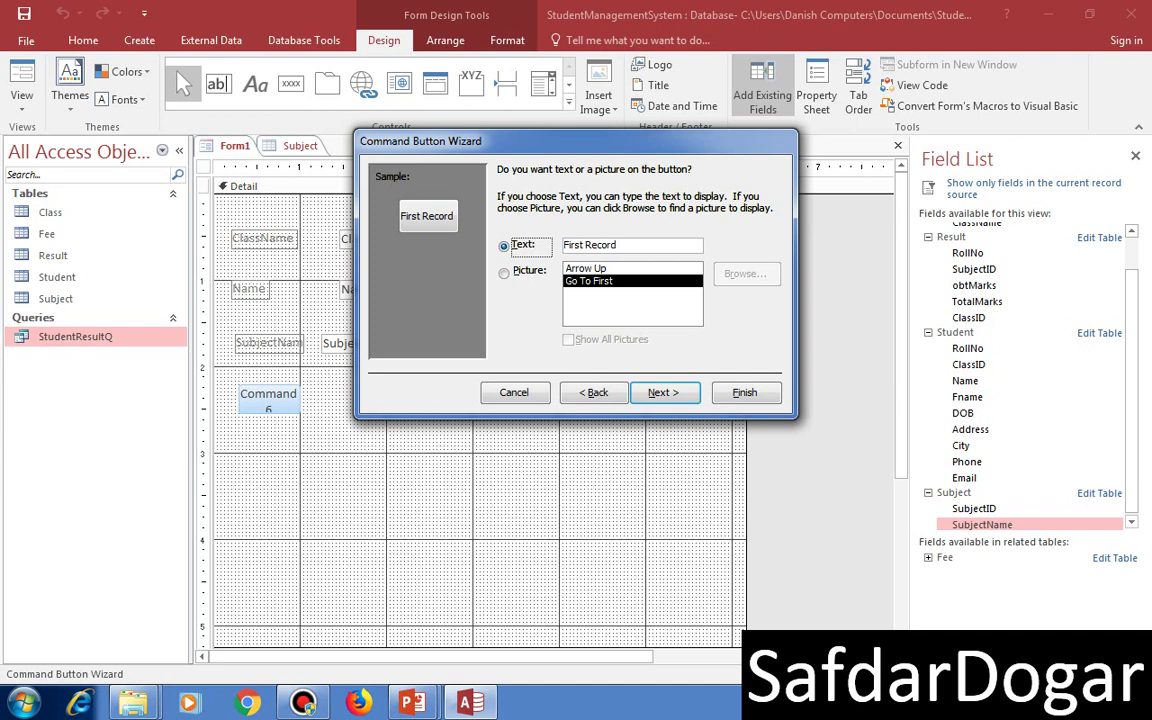
pyautogui.click(504, 273)
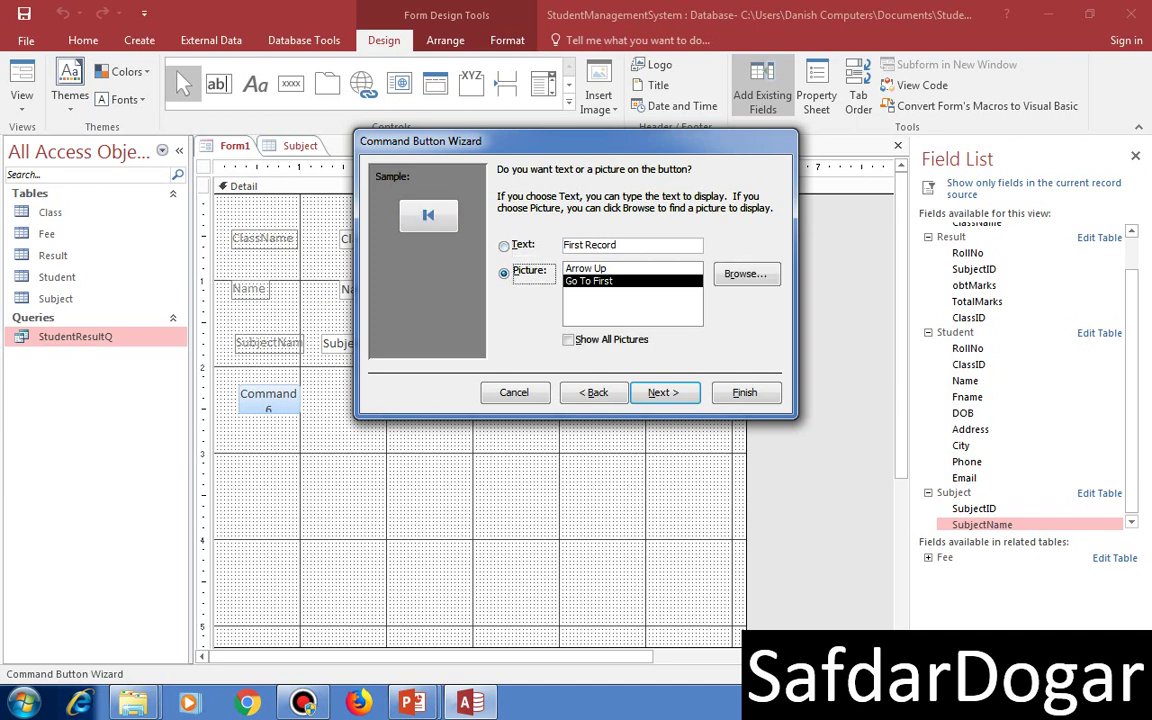
pyautogui.press('Return')
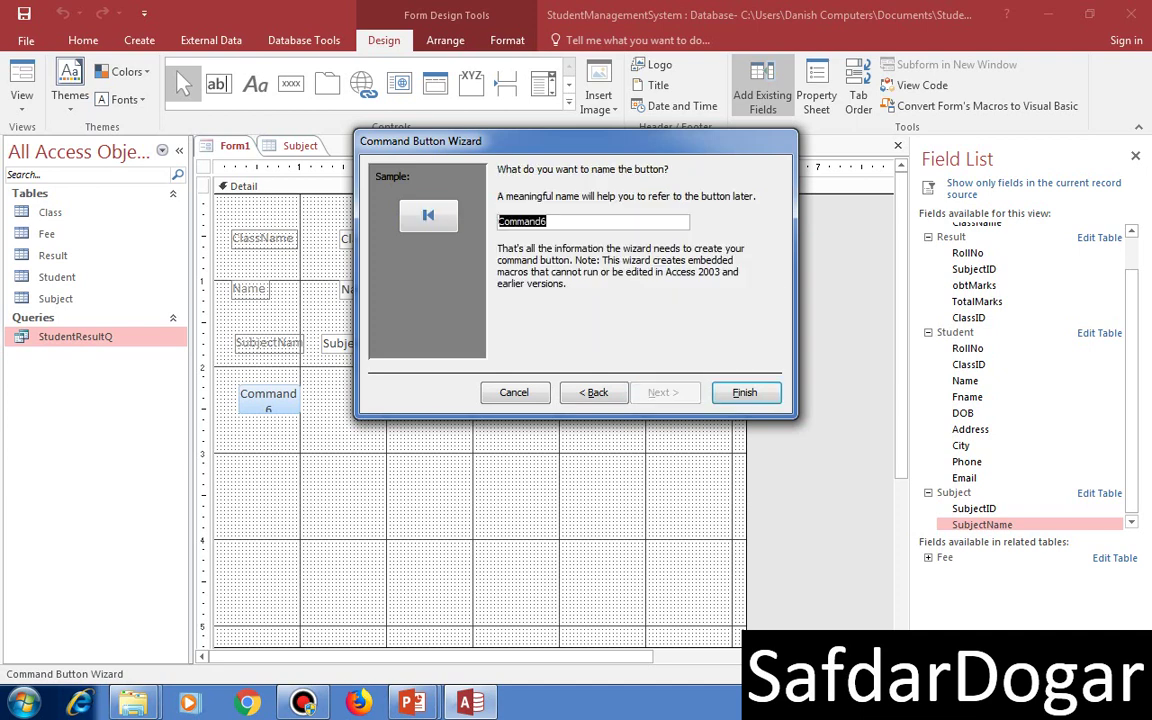
pyautogui.write('FirsRecord')
pyautogui.press('Return')
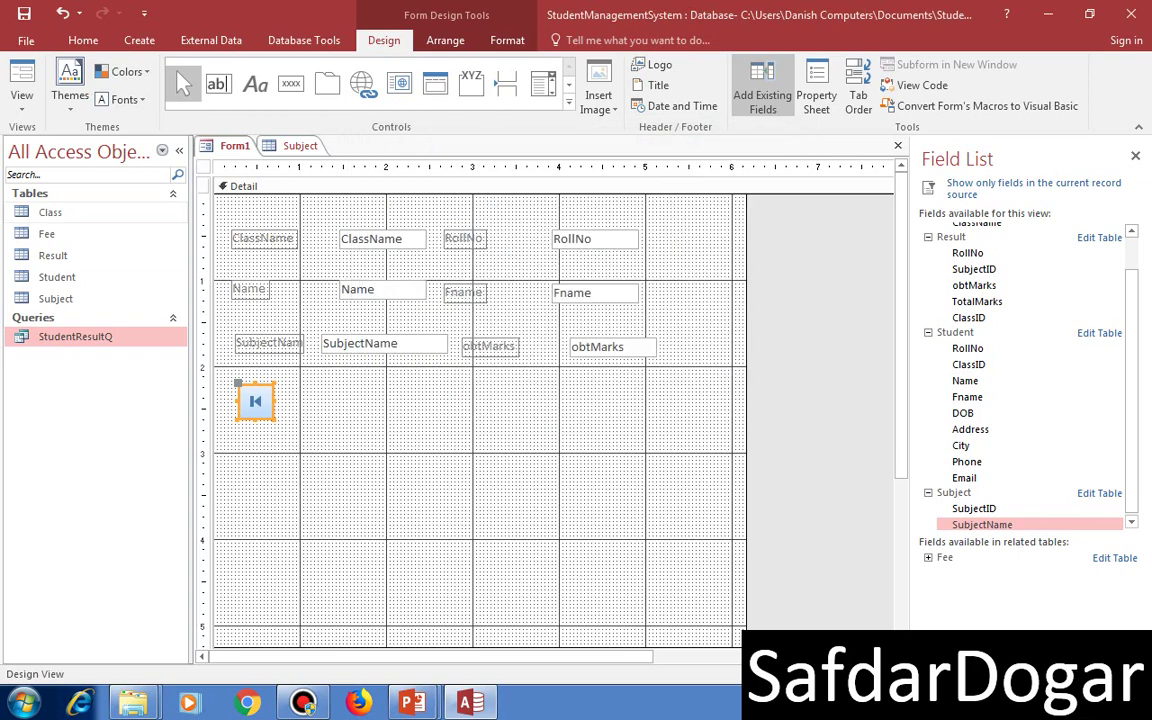
# Step: Add a Go To Next Record command button beside the first-record button, using the Go To Next picture and the name NextRecord
pyautogui.click(291, 83)
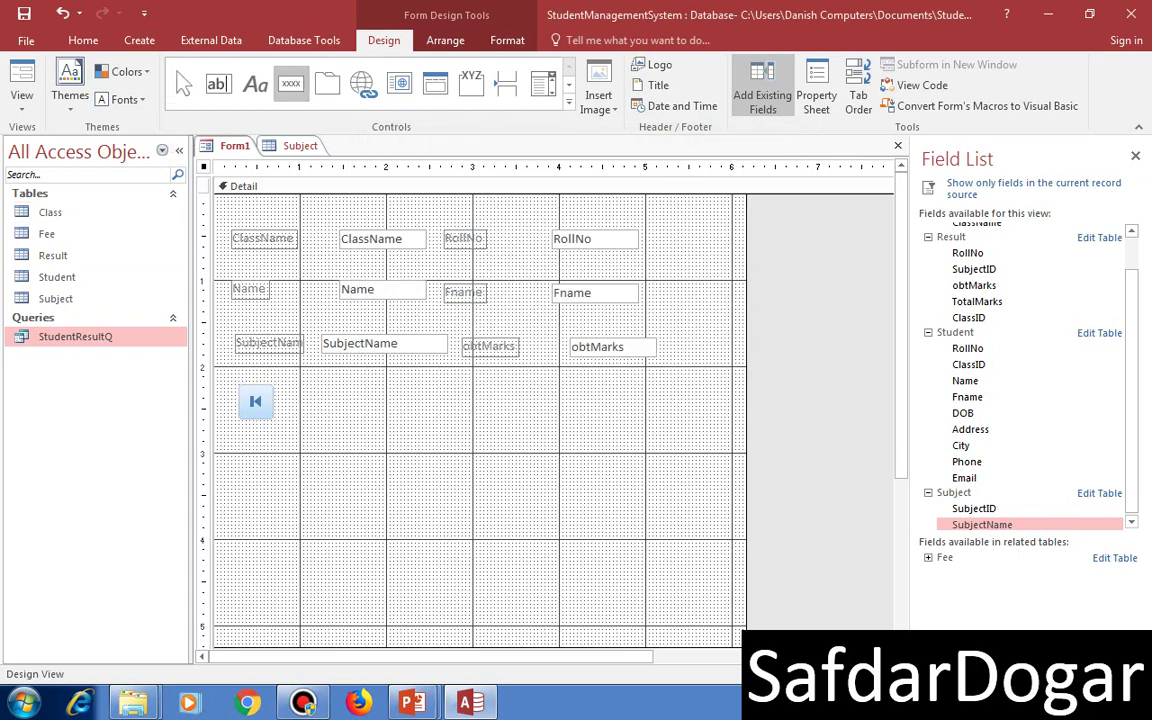
pyautogui.moveTo(282, 384); pyautogui.dragTo(318, 418)
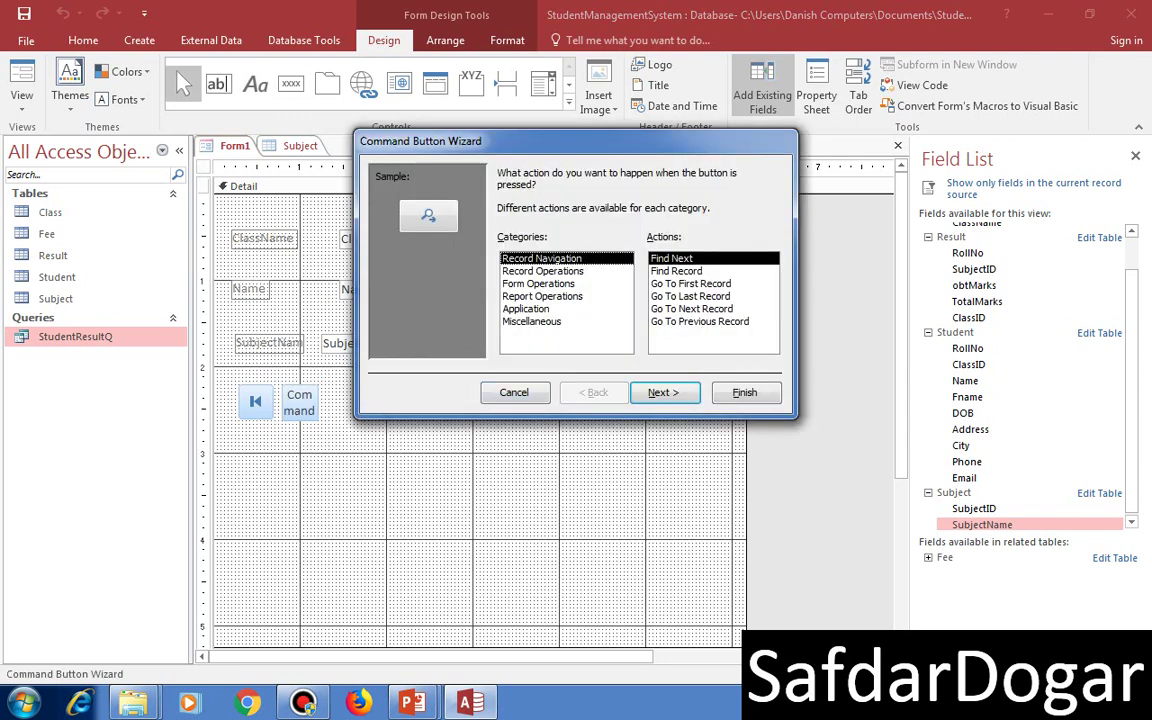
pyautogui.click(692, 309)
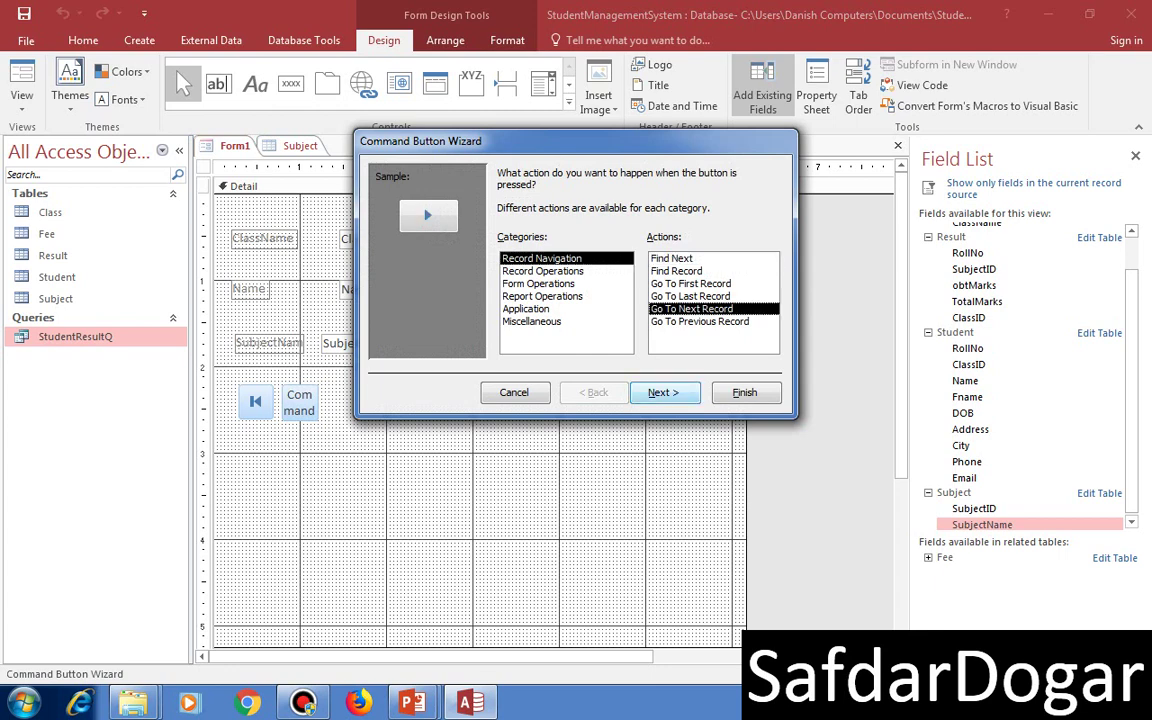
pyautogui.click(665, 393)
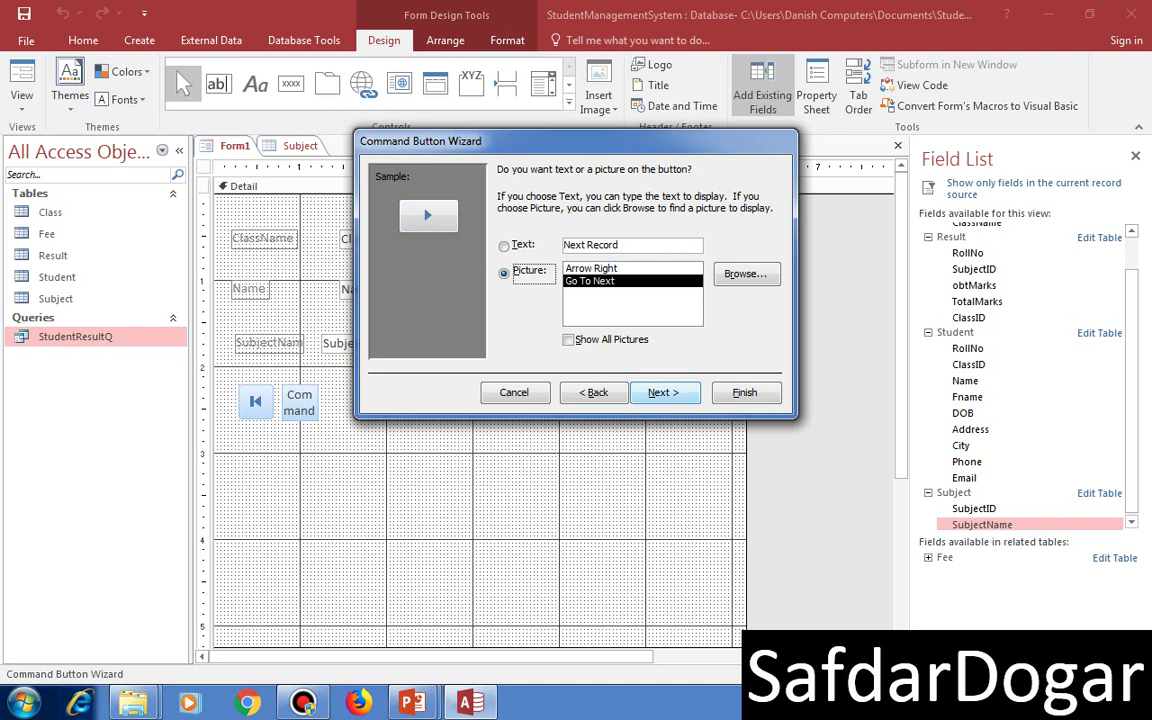
pyautogui.press('Return')
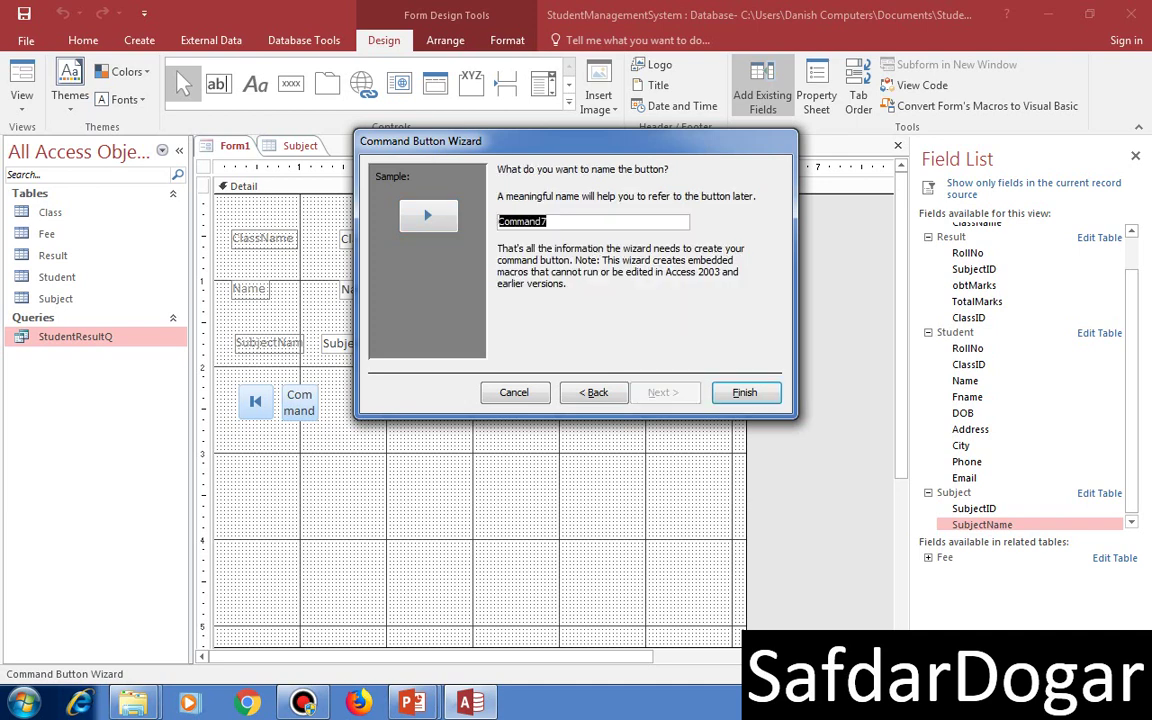
pyautogui.write('NextRecord')
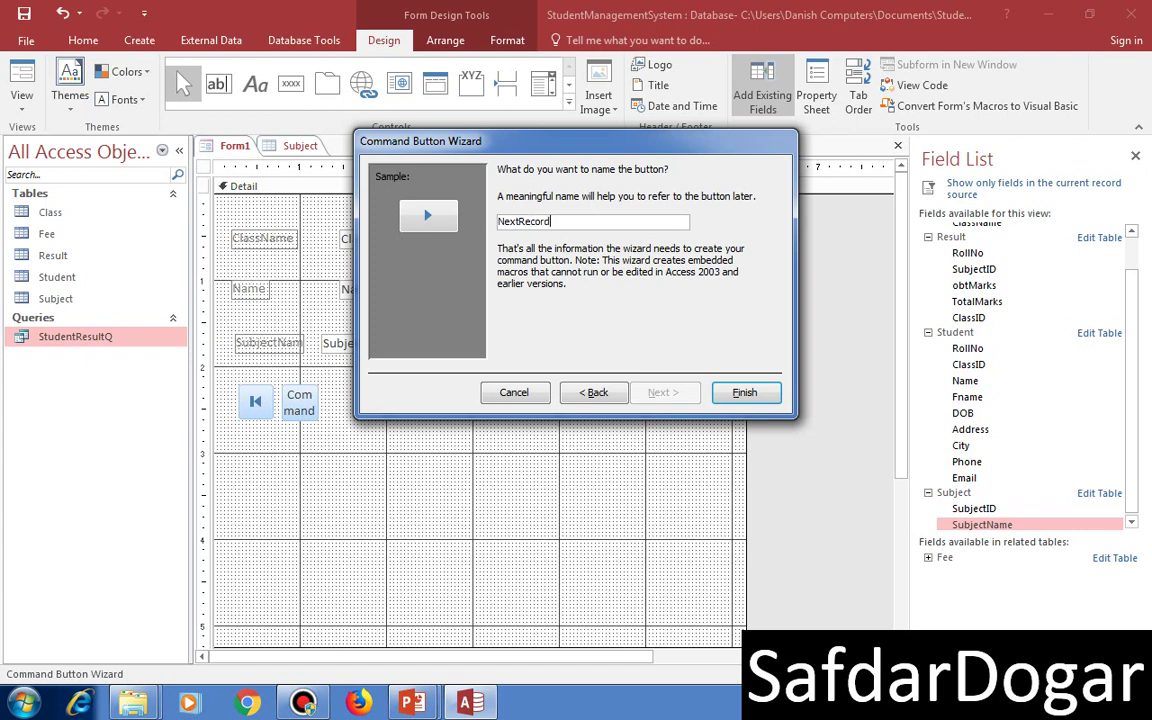
pyautogui.press('Return')
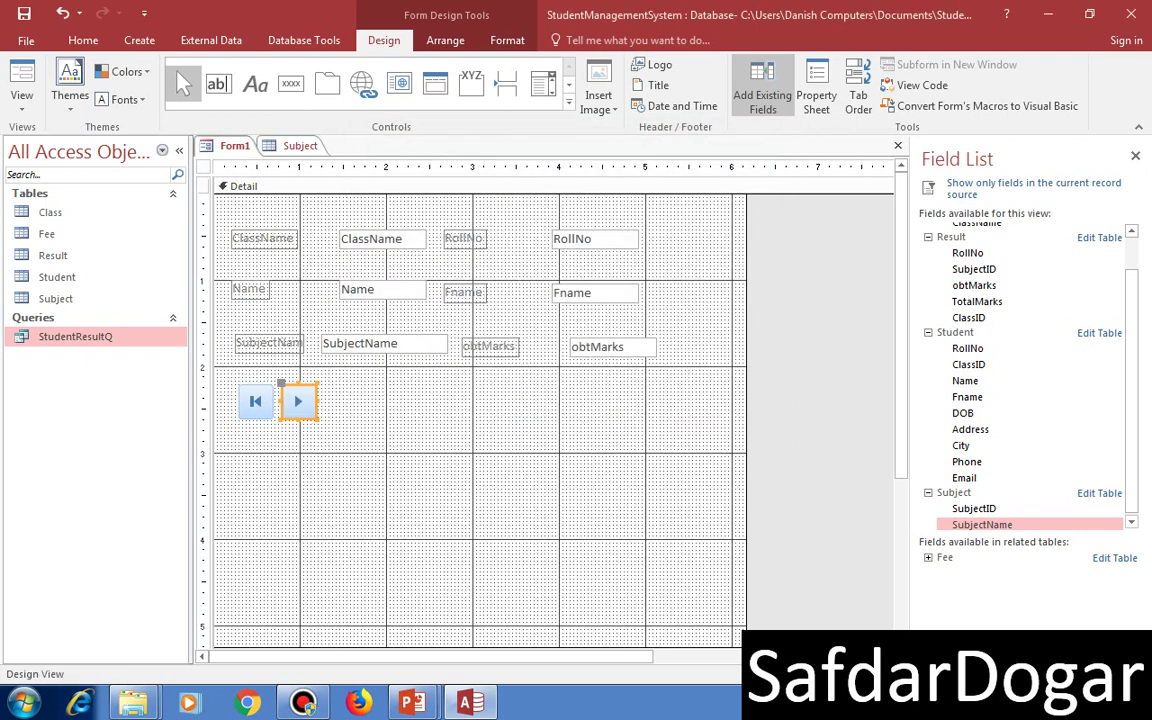
# Step: Widen the first-record and next-record buttons equally and move the next-record button right to leave a gap between them
pyautogui.moveTo(318, 401); pyautogui.dragTo(329, 401)
pyautogui.click(256, 402)
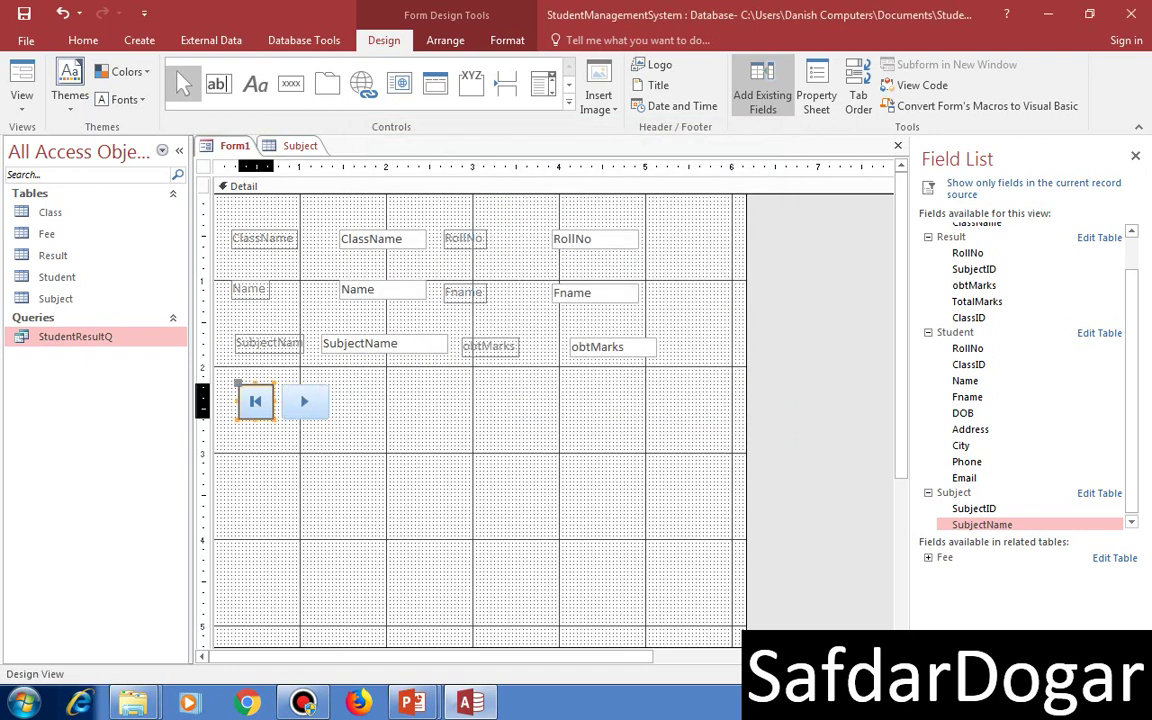
pyautogui.click(305, 402)
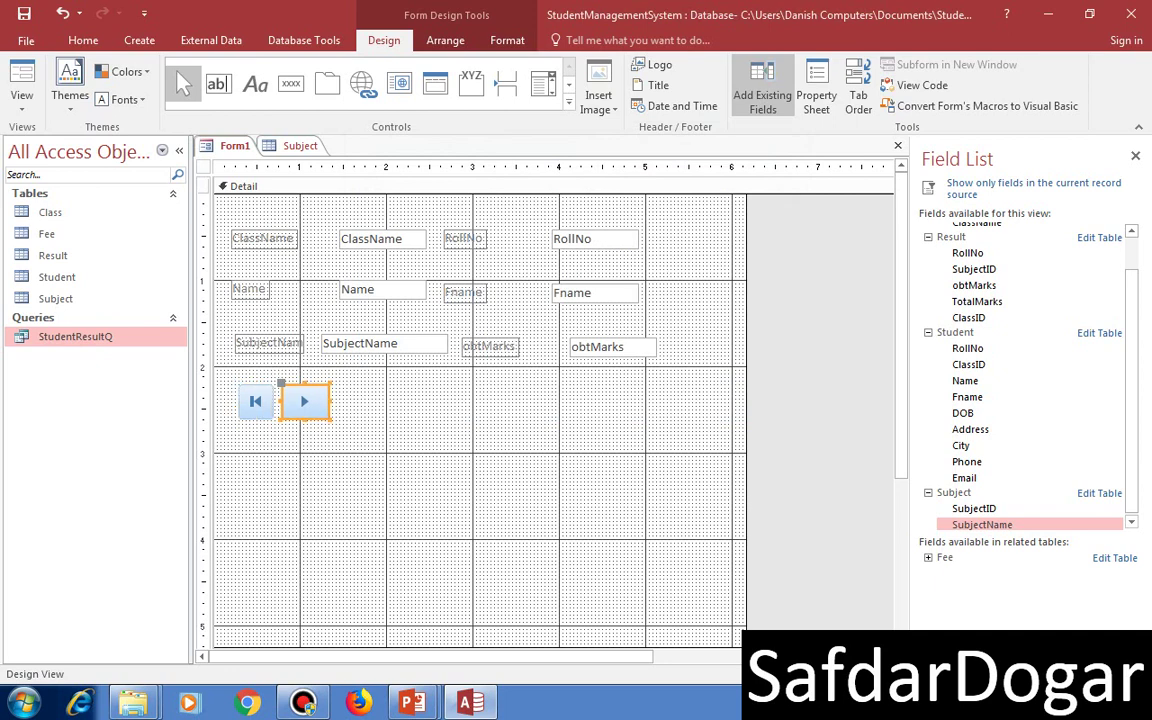
pyautogui.moveTo(305, 402)
pyautogui.mouseDown()
pyautogui.moveTo(330, 402)
pyautogui.moveTo(288, 402)
pyautogui.mouseUp()
pyautogui.click(256, 402)
pyautogui.click(345, 455)
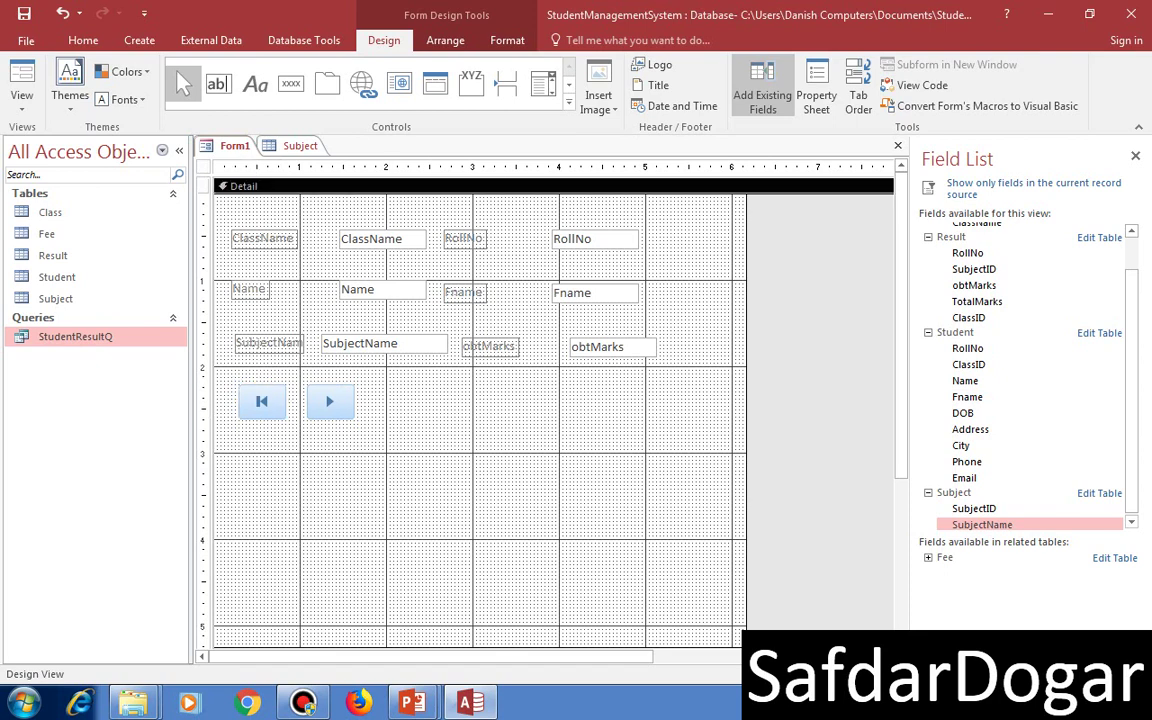
# Step: Add a Go To Previous Record command button beside the next-record button, using the Go To Previous picture and the name PrviousRecord
pyautogui.click(291, 84)
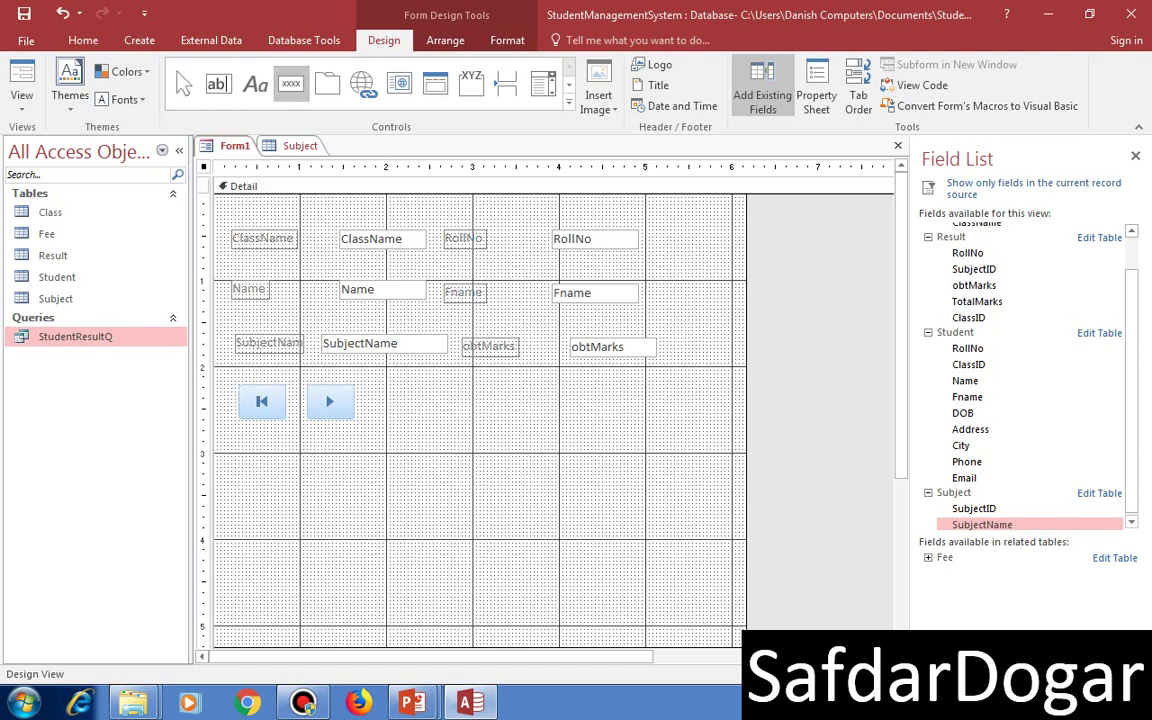
pyautogui.moveTo(383, 391); pyautogui.dragTo(437, 428)
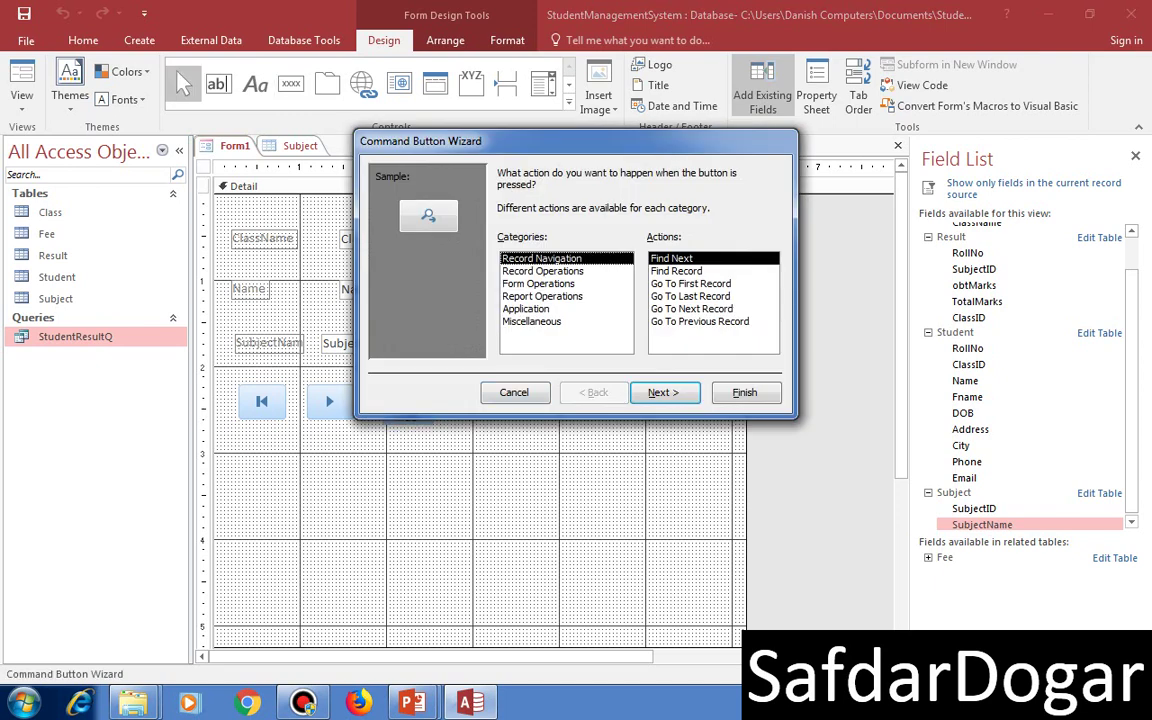
pyautogui.click(700, 321)
pyautogui.click(665, 393)
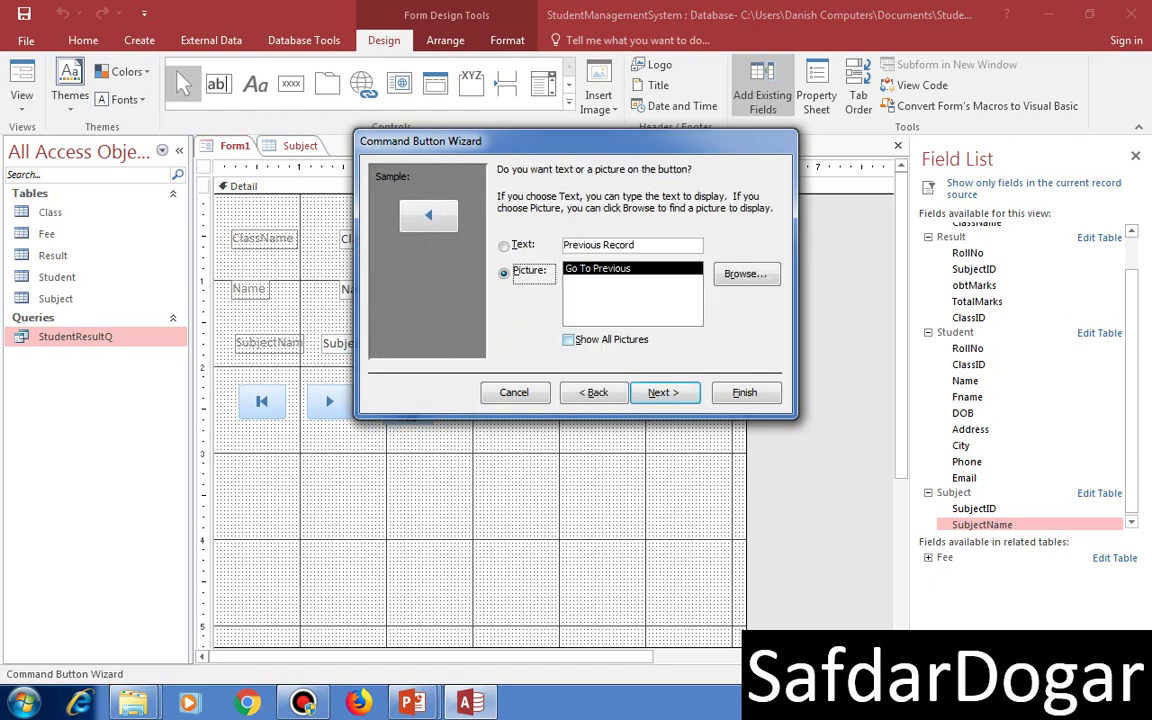
pyautogui.click(663, 392)
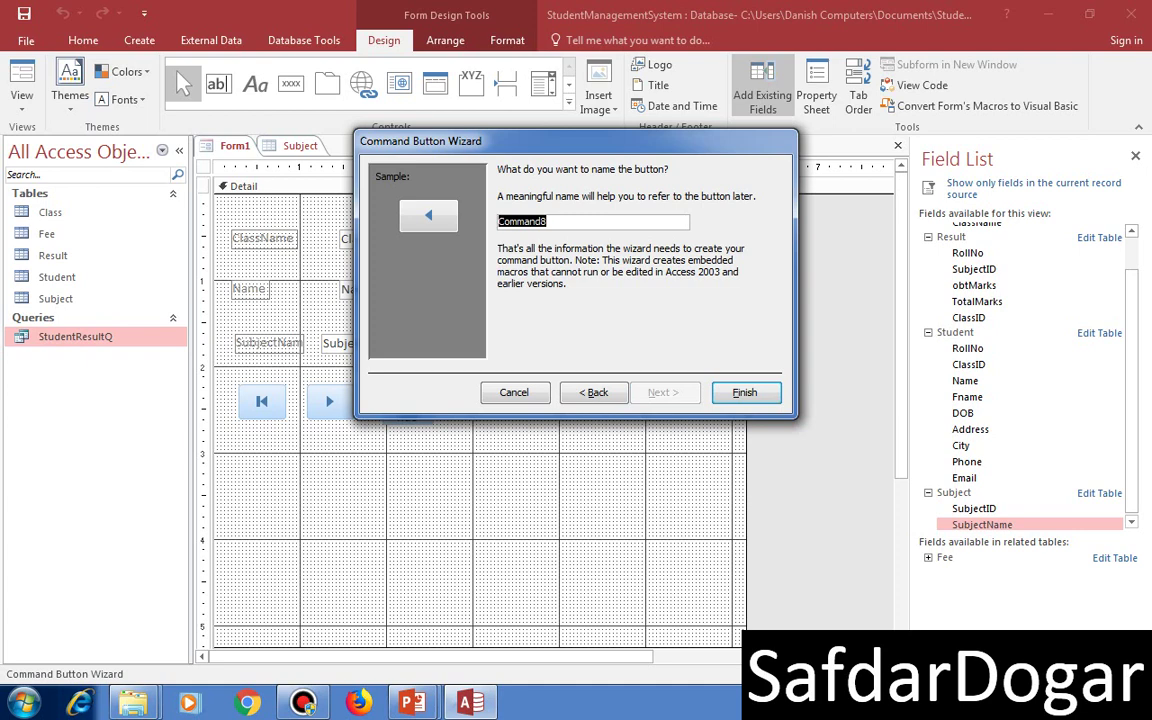
pyautogui.write('PrviousReco')
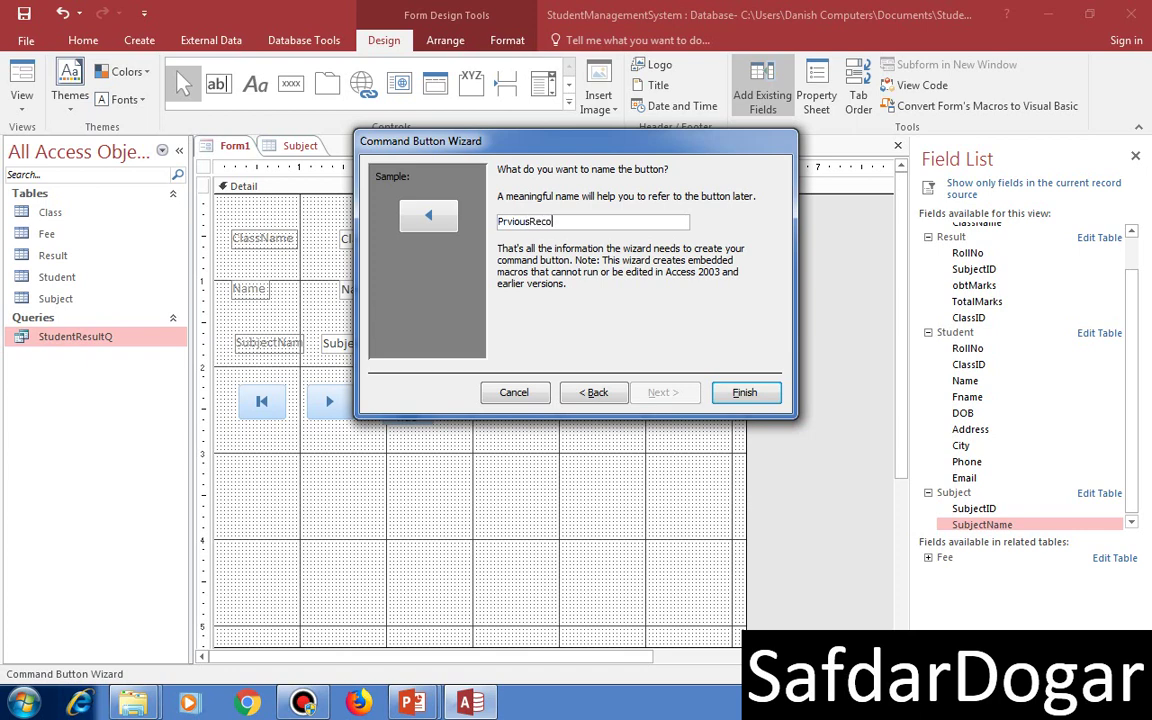
pyautogui.write('rd')
pyautogui.press('Return')
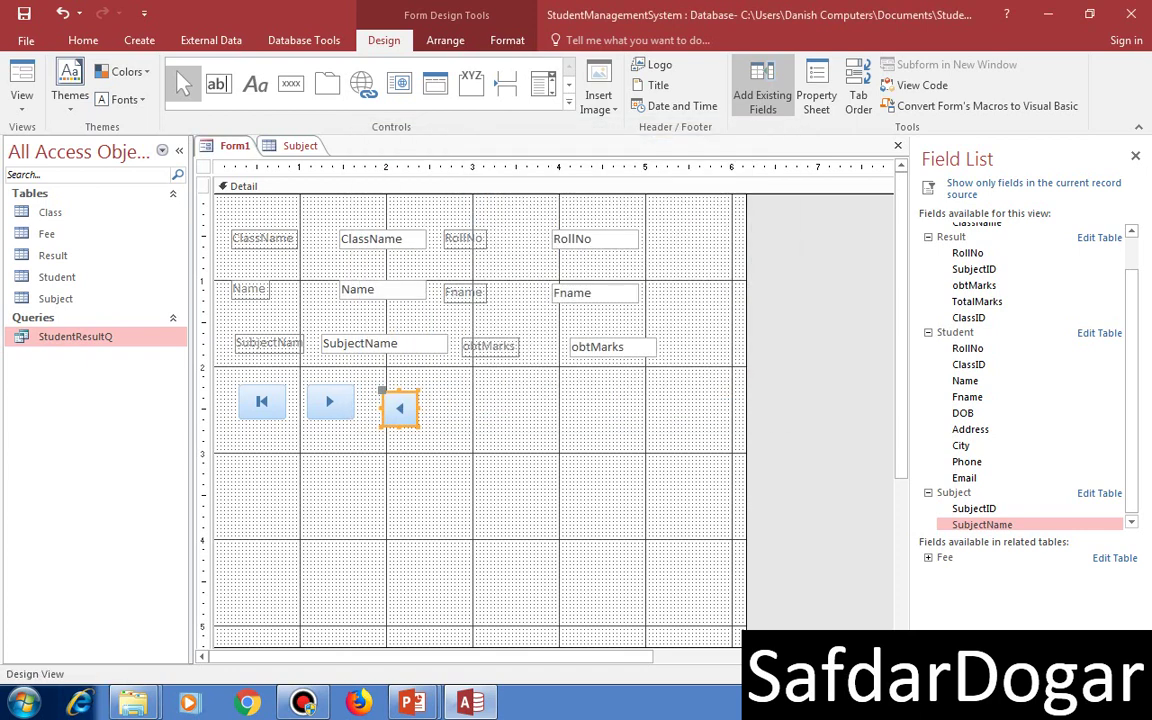
# Step: Nudge the previous-record button up level with the other buttons and widen it to match them
pyautogui.press('Up')
pyautogui.press('Up')
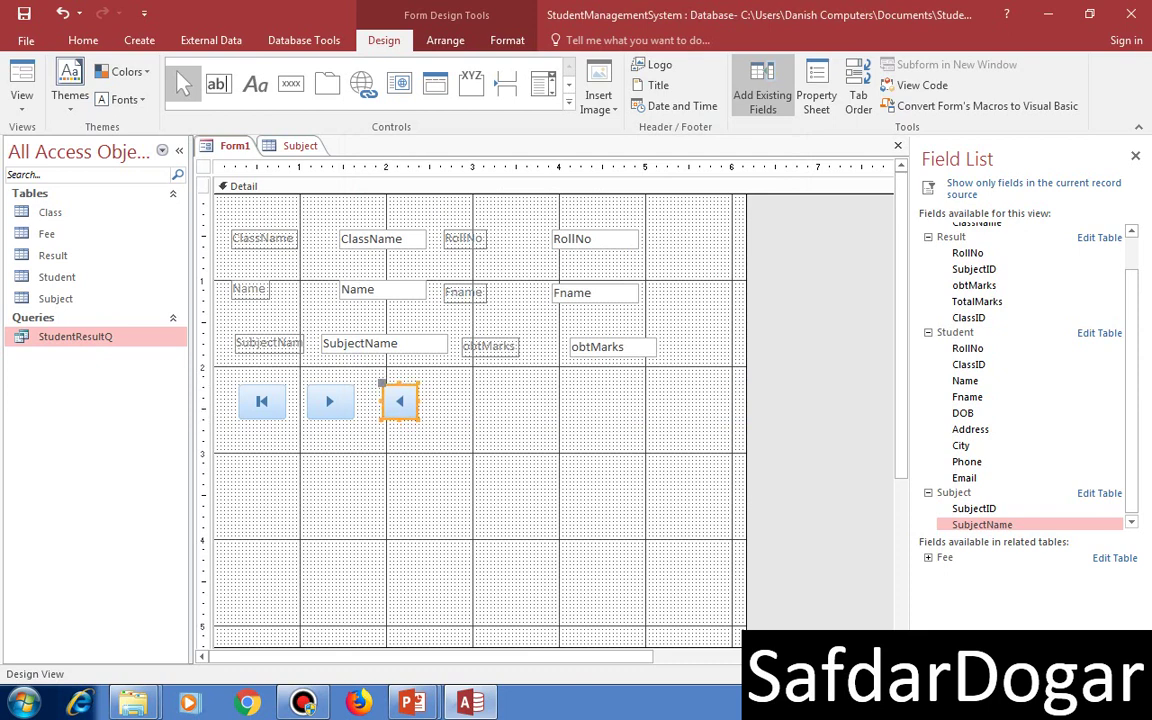
pyautogui.moveTo(418, 401); pyautogui.dragTo(433, 401)
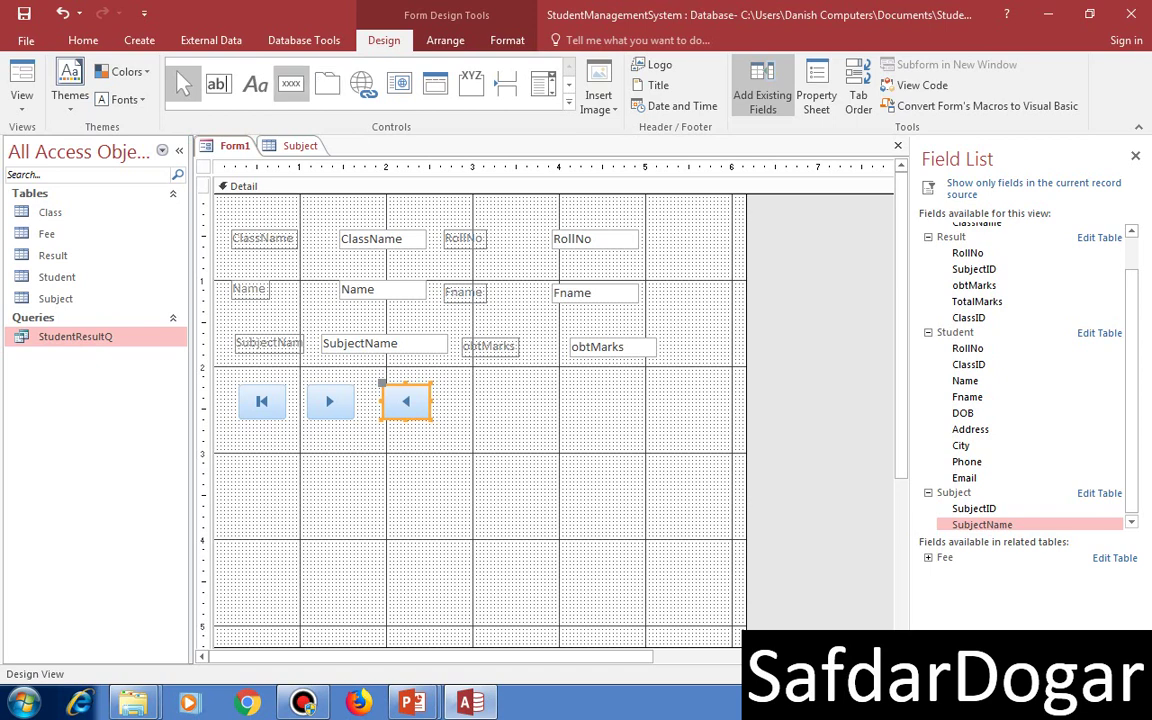
# Step: Add a Go To Last Record command button named LastRecord beside the previous-record button, matching the row's button width and alignment
pyautogui.click(291, 84)
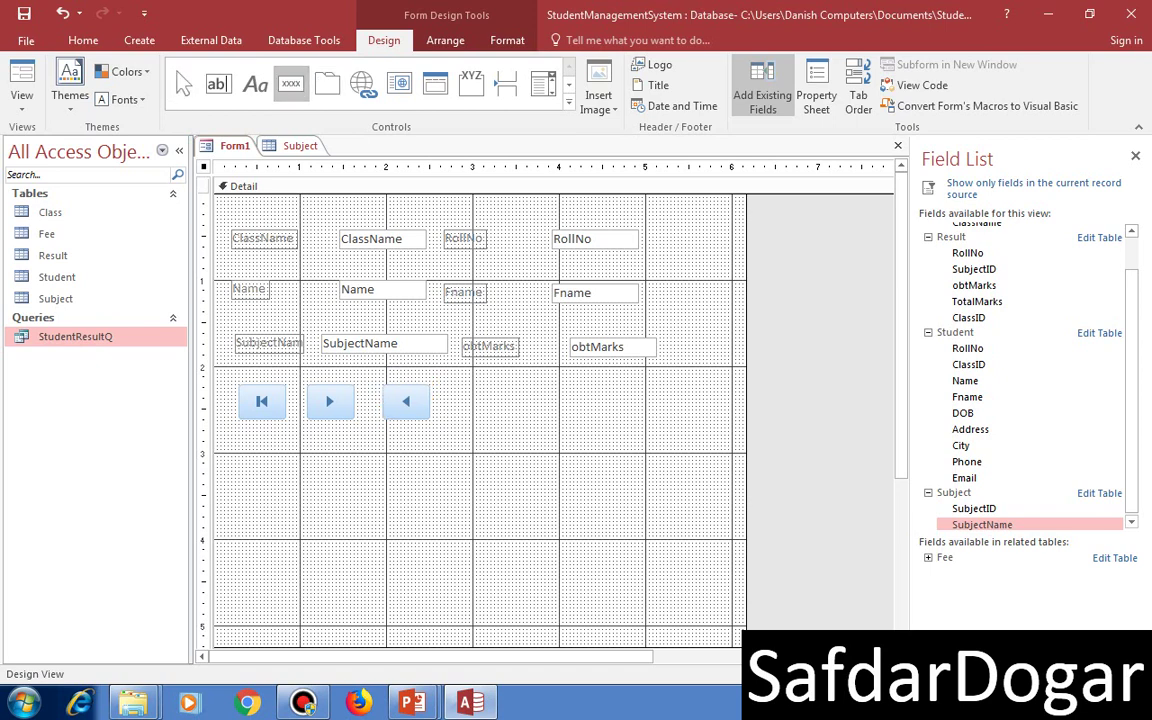
pyautogui.moveTo(447, 383)
pyautogui.mouseDown()
pyautogui.moveTo(506, 424)
pyautogui.moveTo(497, 420)
pyautogui.mouseUp()
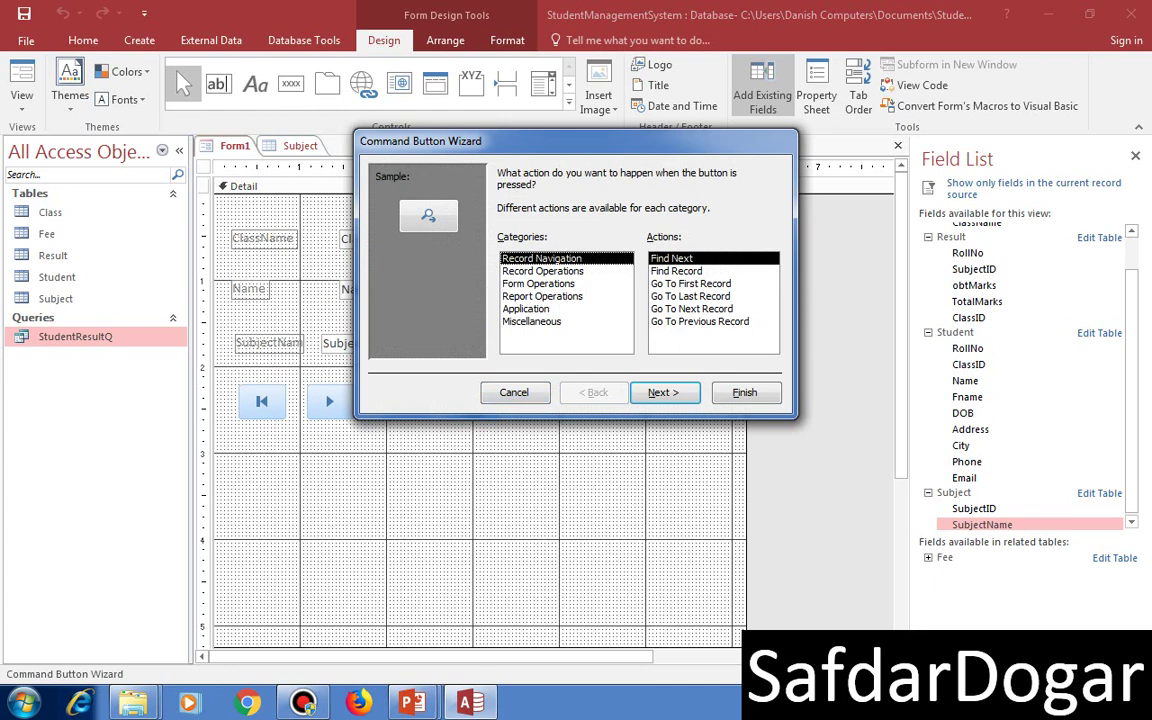
pyautogui.click(690, 296)
pyautogui.click(663, 392)
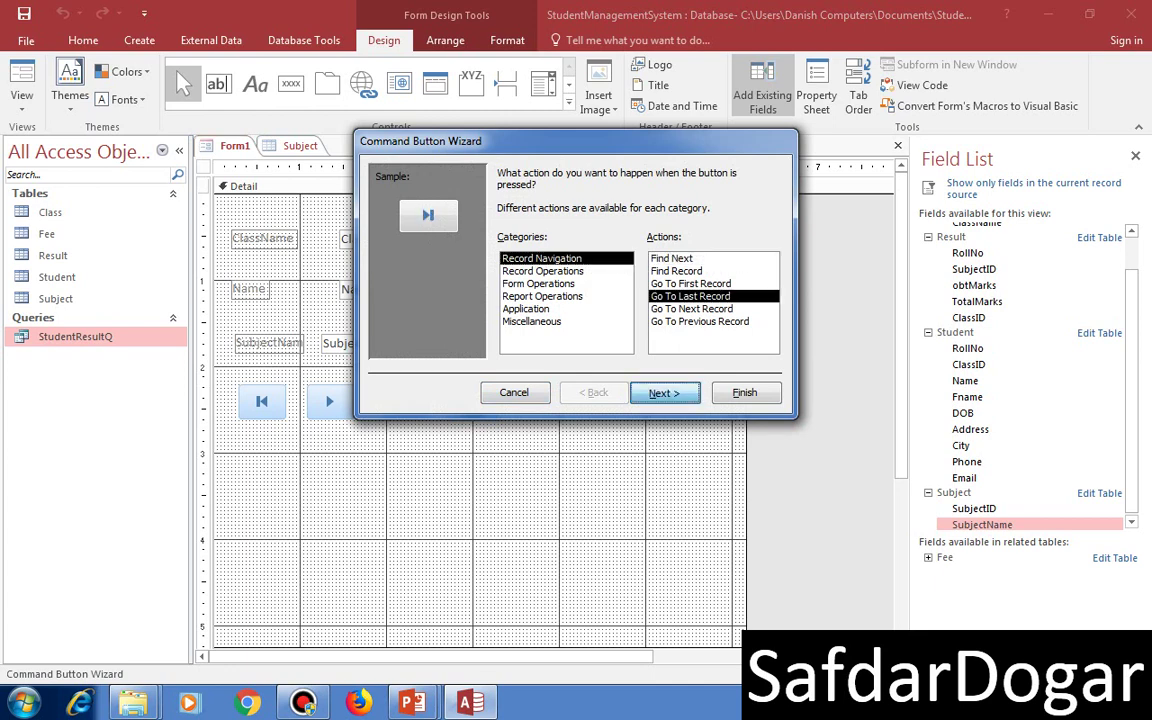
pyautogui.click(663, 392)
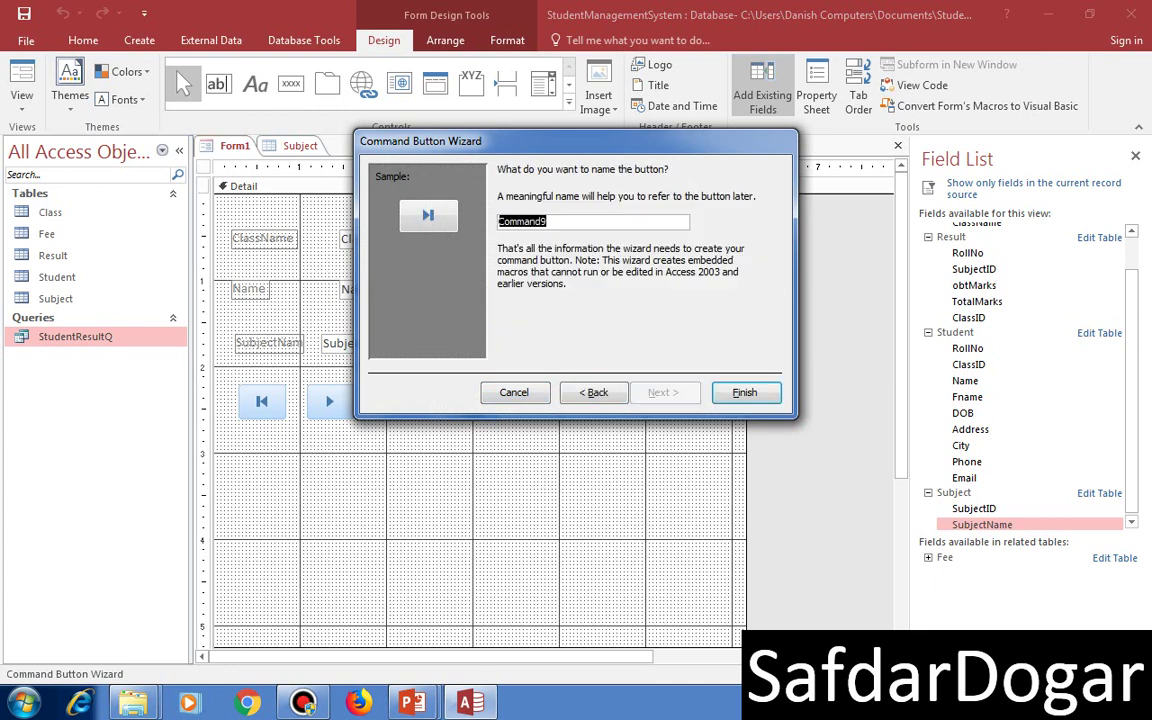
pyautogui.write('LastRecord')
pyautogui.press('Return')
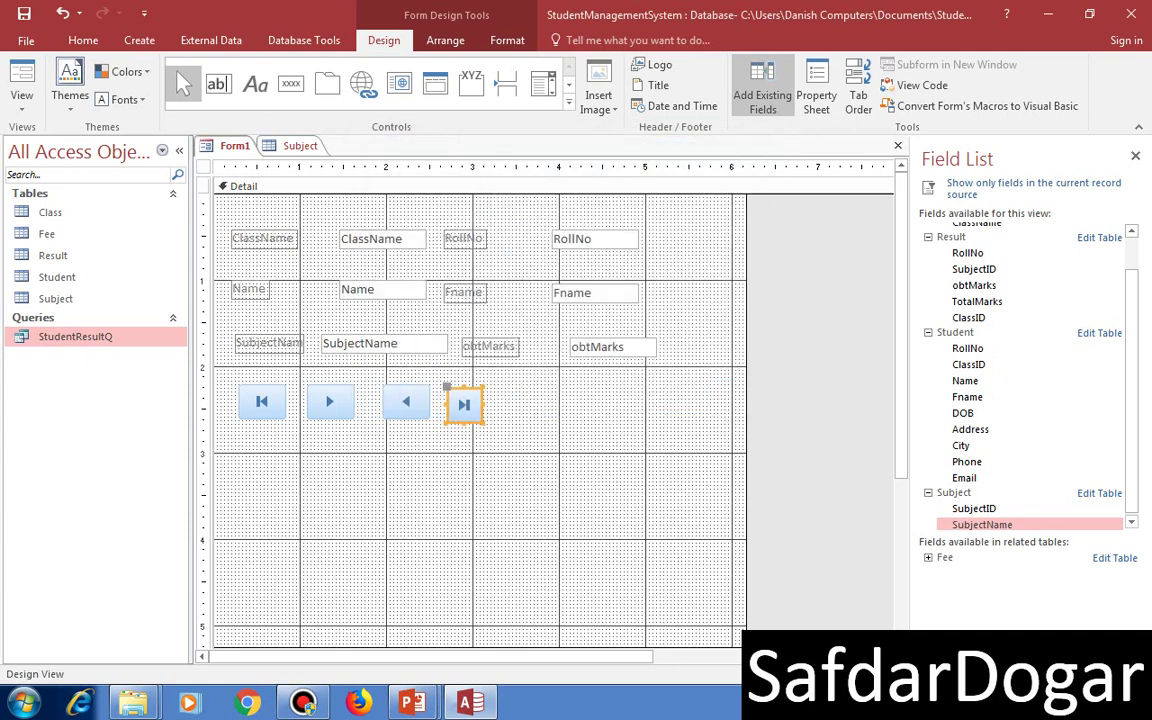
pyautogui.moveTo(483, 405); pyautogui.dragTo(496, 405)
pyautogui.press('Up')
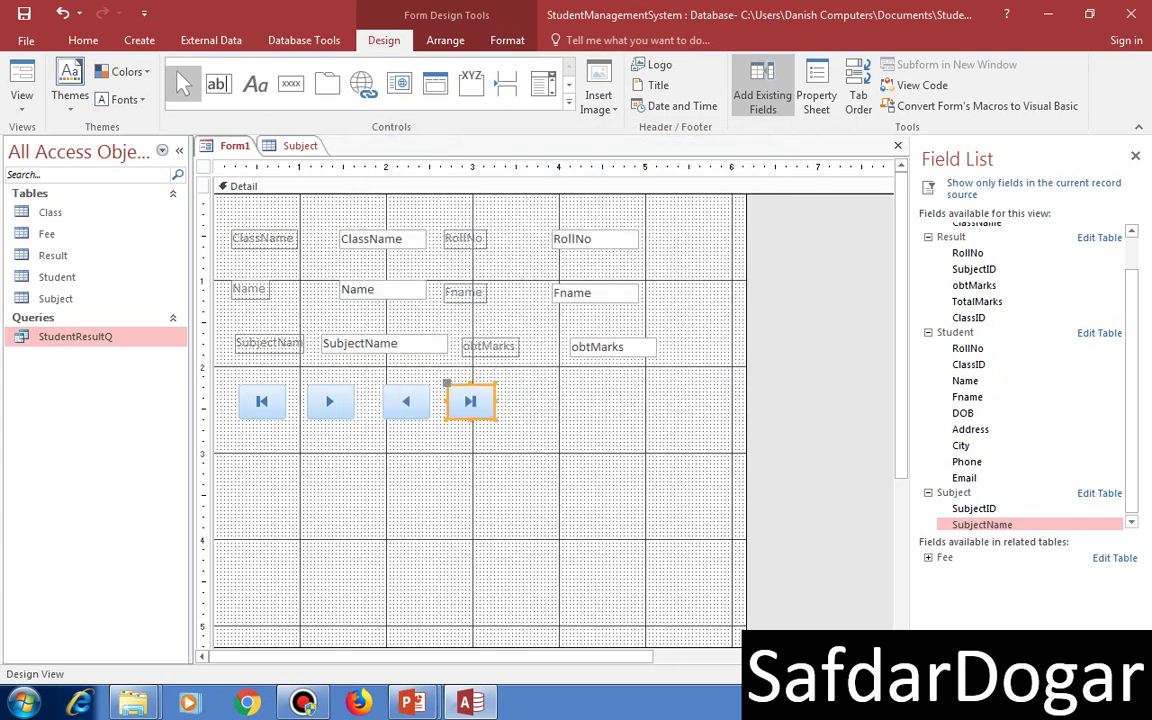
# Step: Preview the form in Form View and test the last-record, previous-record and next-record buttons
pyautogui.click(21, 80)
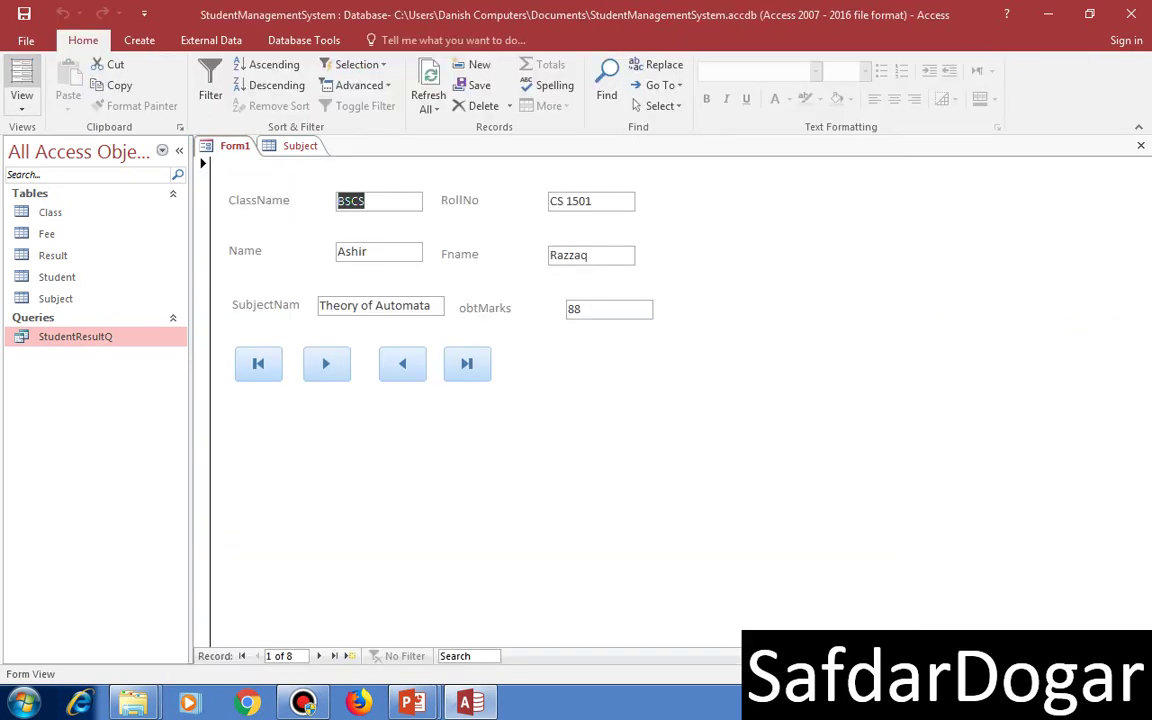
pyautogui.click(467, 364)
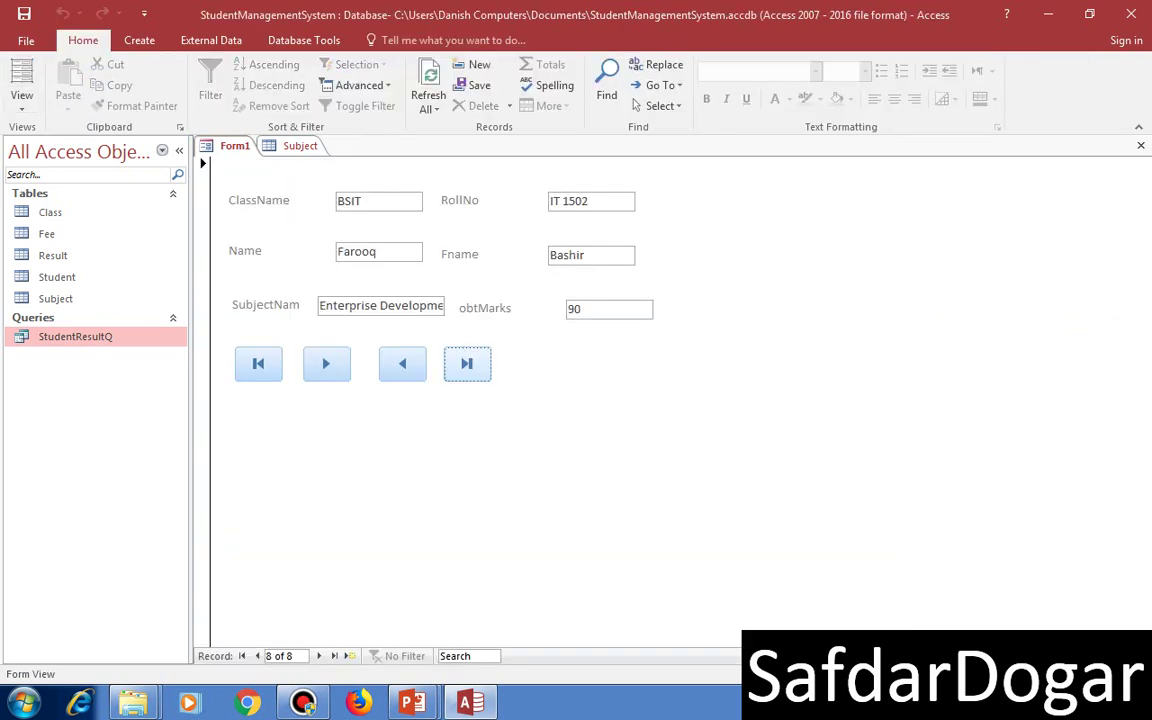
pyautogui.click(402, 363)
pyautogui.click(402, 363)
pyautogui.click(402, 363)
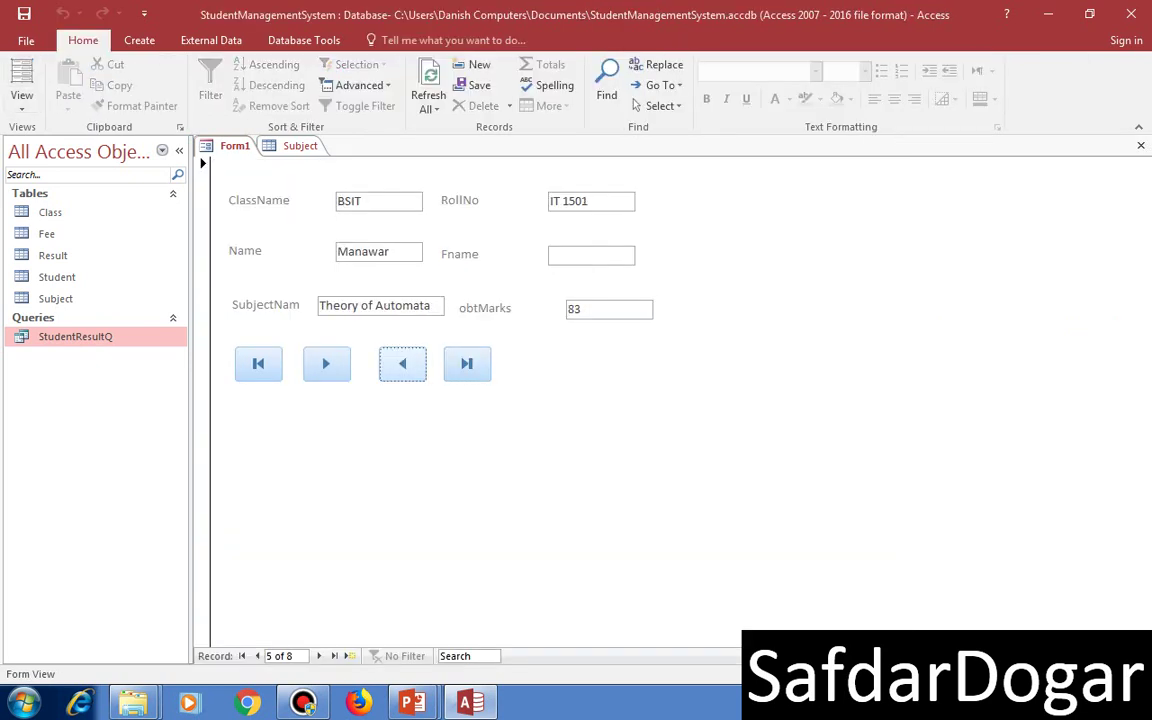
pyautogui.click(402, 363)
pyautogui.click(326, 363)
pyautogui.click(326, 363)
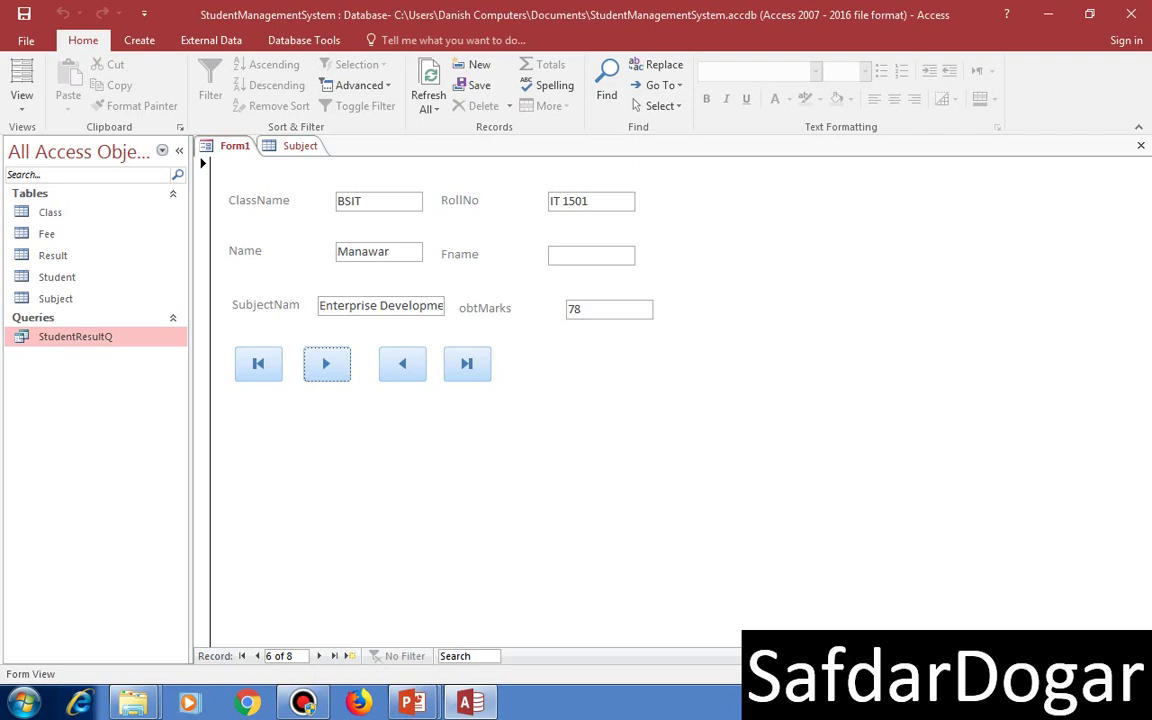
# Step: In Design View, add a Find Record command button named FindRecord with the Binoculars picture beside the last-record button, matching the row's width and alignment
pyautogui.click(21, 100)
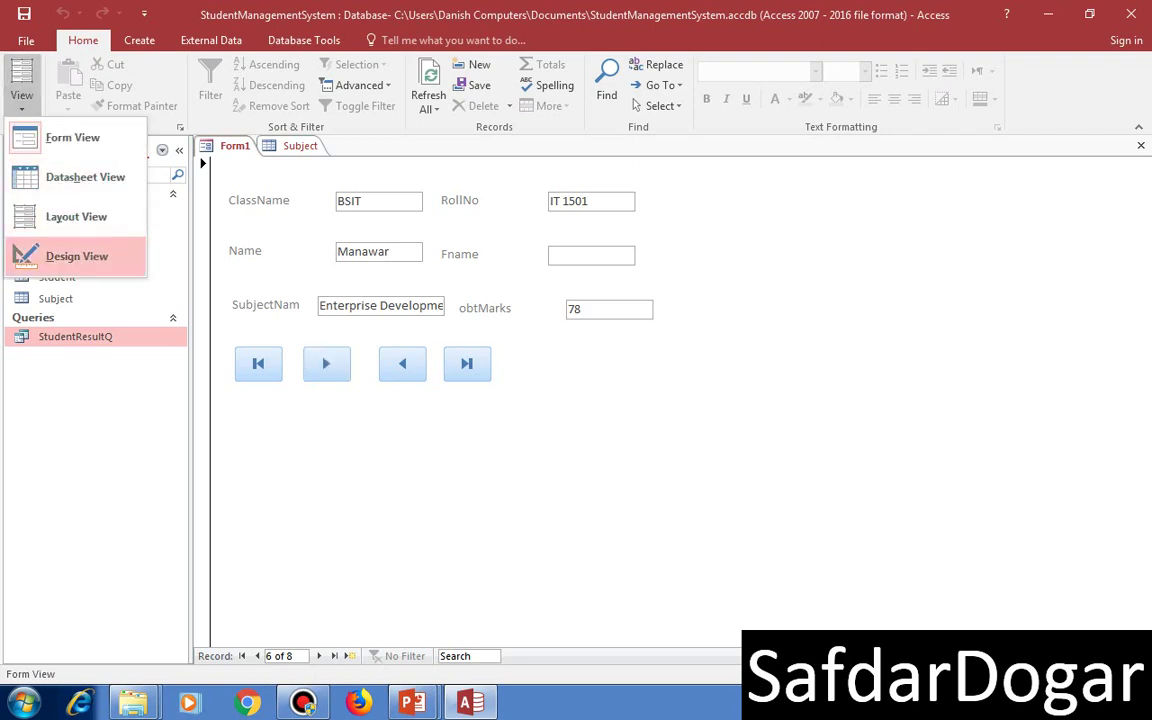
pyautogui.click(76, 256)
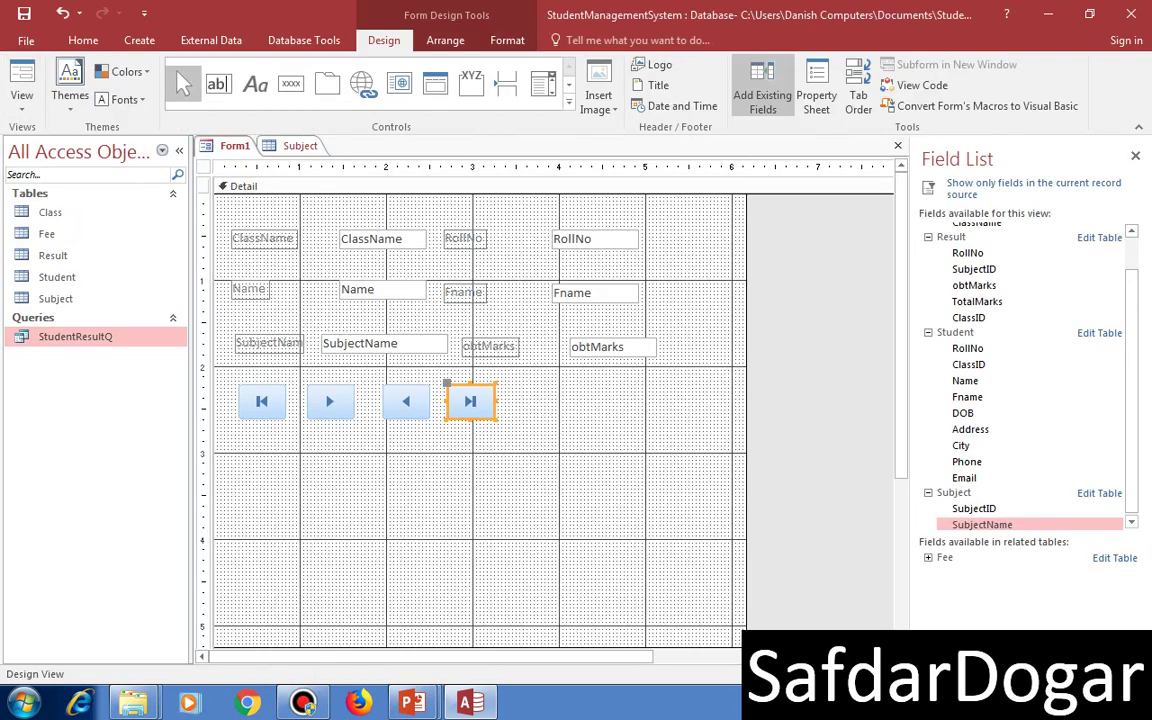
pyautogui.click(291, 84)
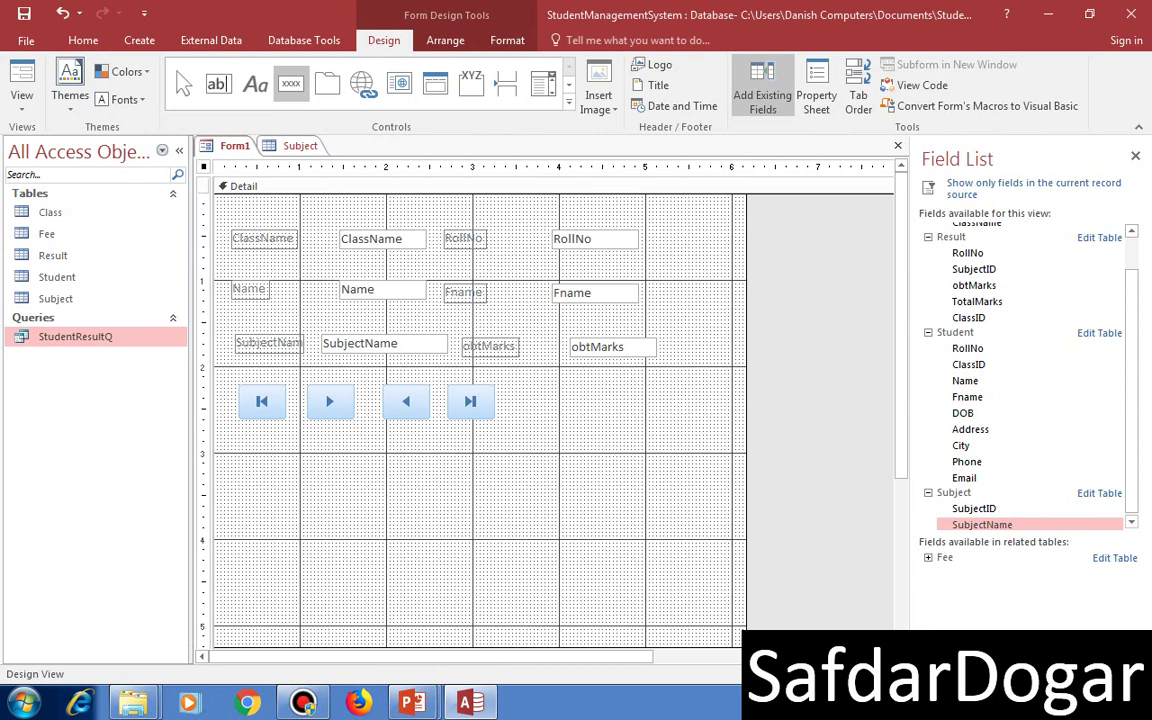
pyautogui.moveTo(519, 388); pyautogui.dragTo(595, 424)
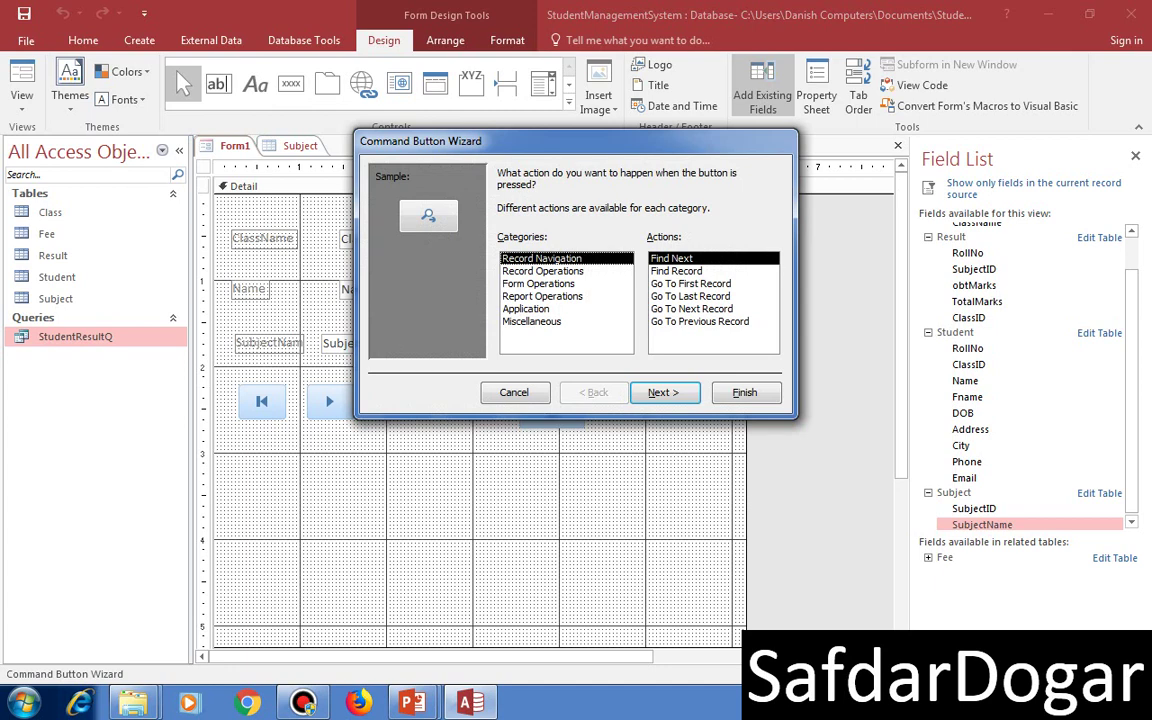
pyautogui.click(677, 271)
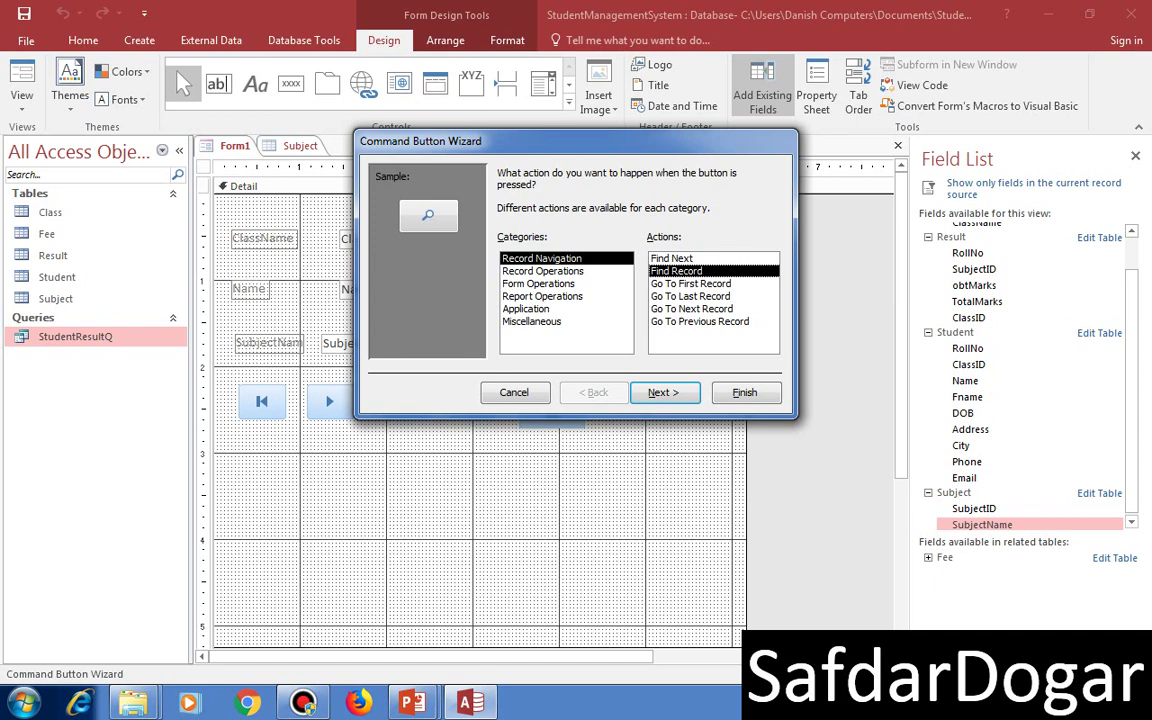
pyautogui.click(664, 392)
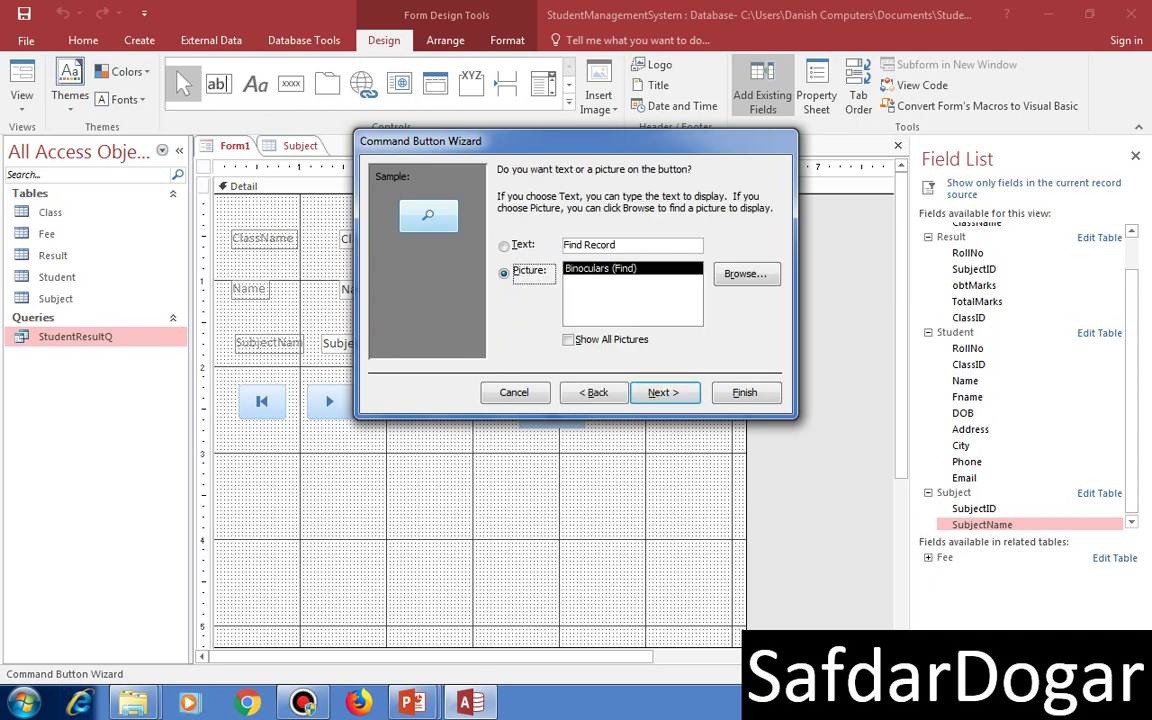
pyautogui.click(664, 392)
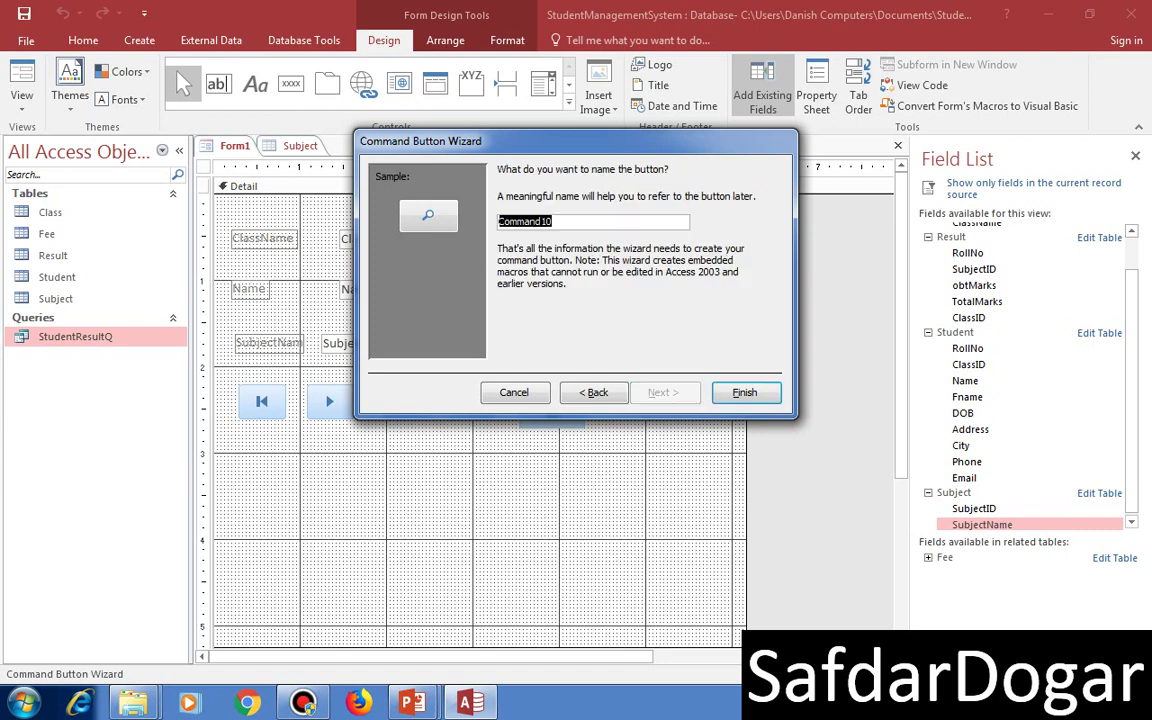
pyautogui.write('Fi')
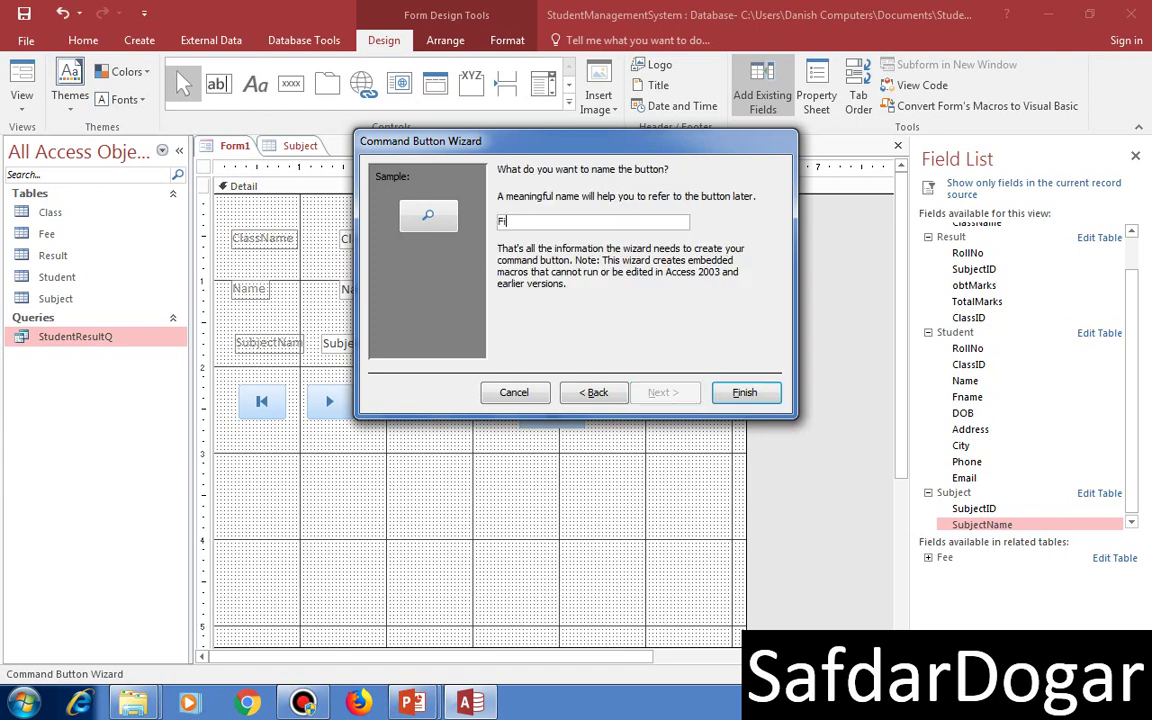
pyautogui.write('ndRecord')
pyautogui.click(744, 392)
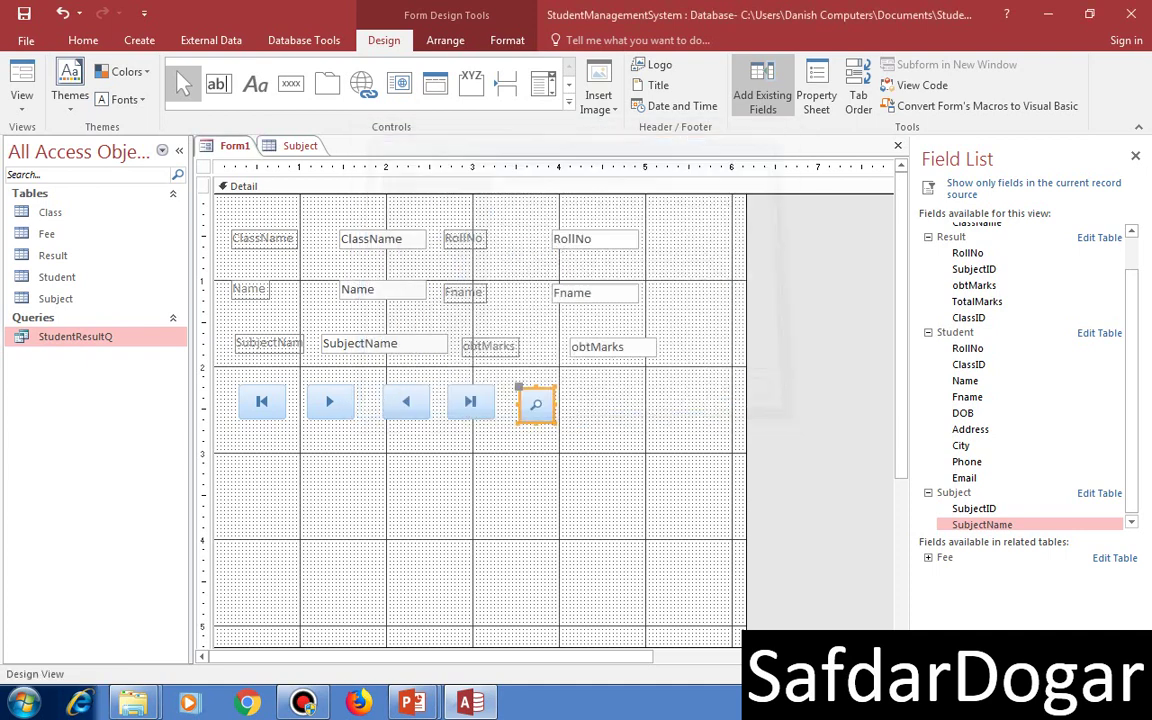
pyautogui.moveTo(555, 405); pyautogui.dragTo(568, 405)
pyautogui.press('Up')
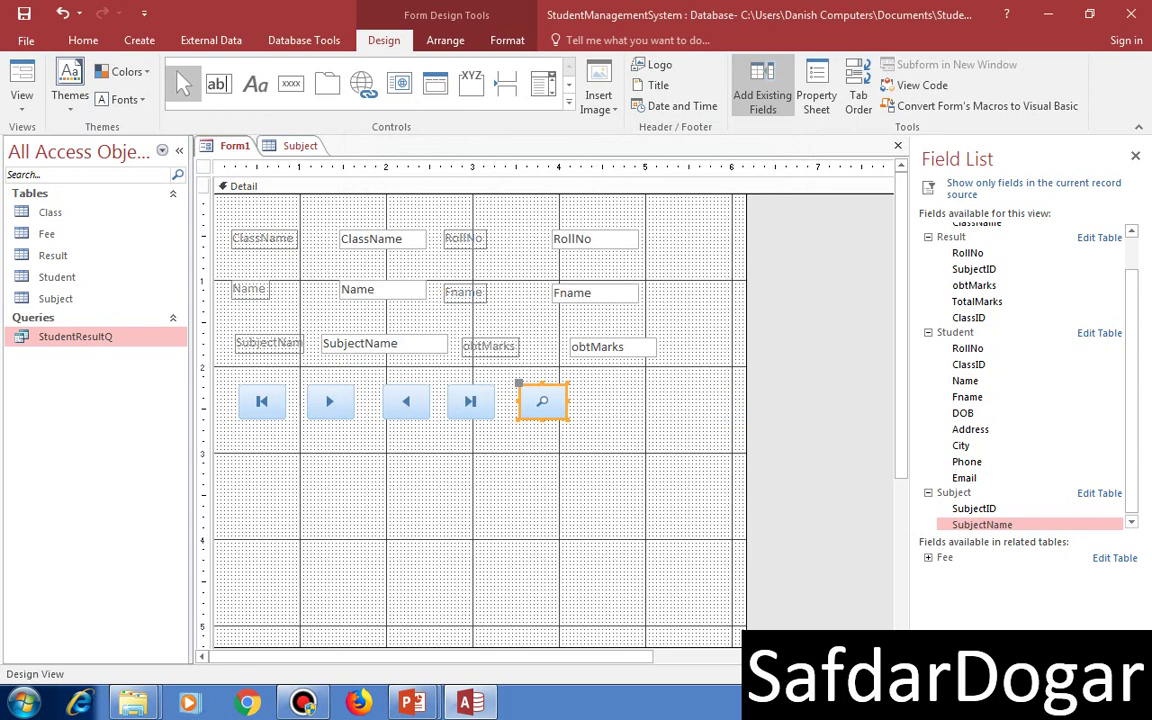
# Step: Preview the form in Form View and search the Name field for another student's first name
pyautogui.click(21, 80)
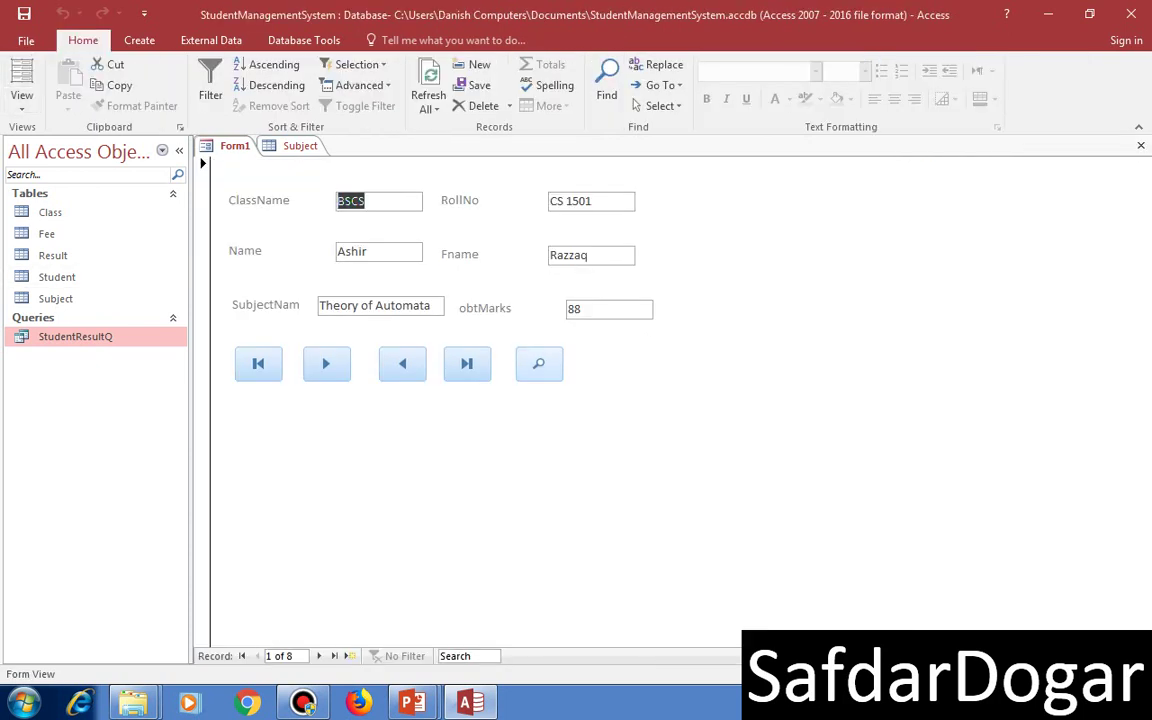
pyautogui.hotkey('ctrl', 'f')
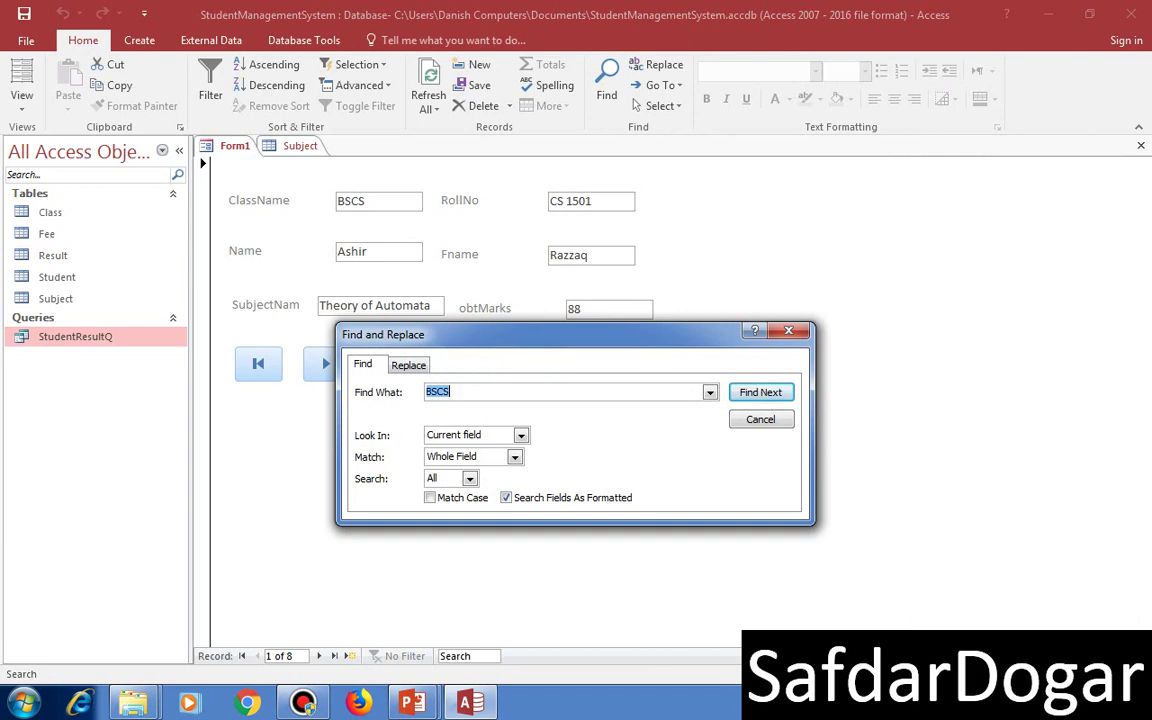
pyautogui.click(761, 419)
pyautogui.click(352, 252)
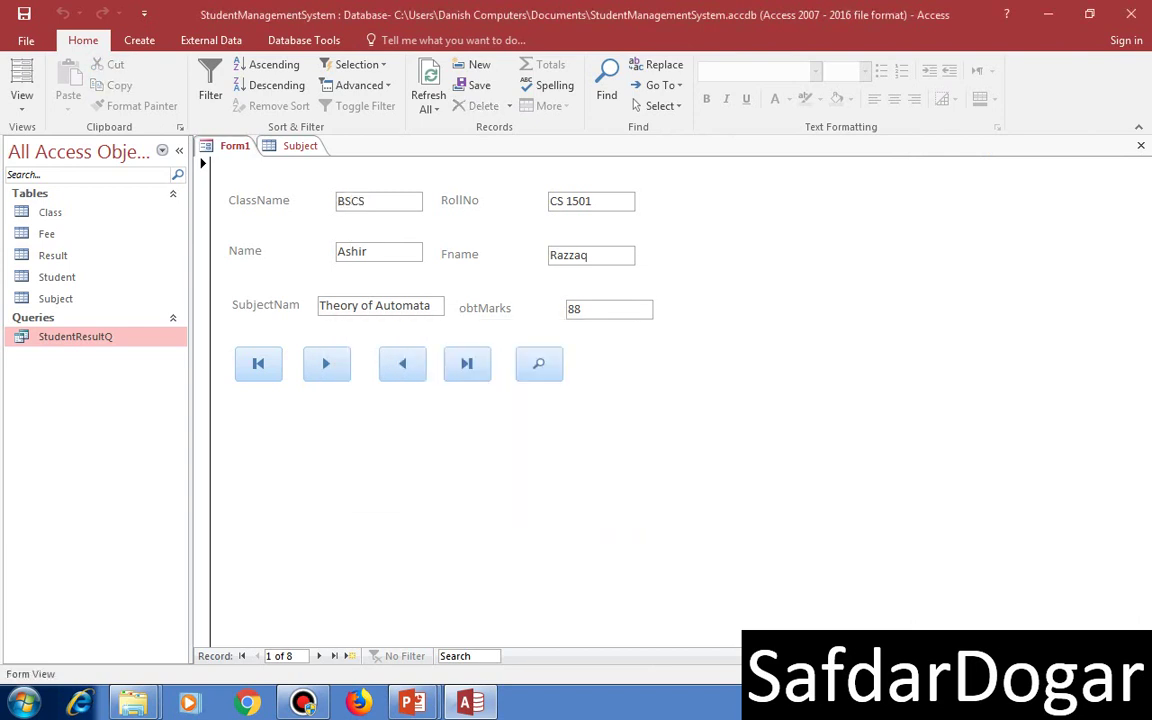
pyautogui.hotkey('ctrl', 'f')
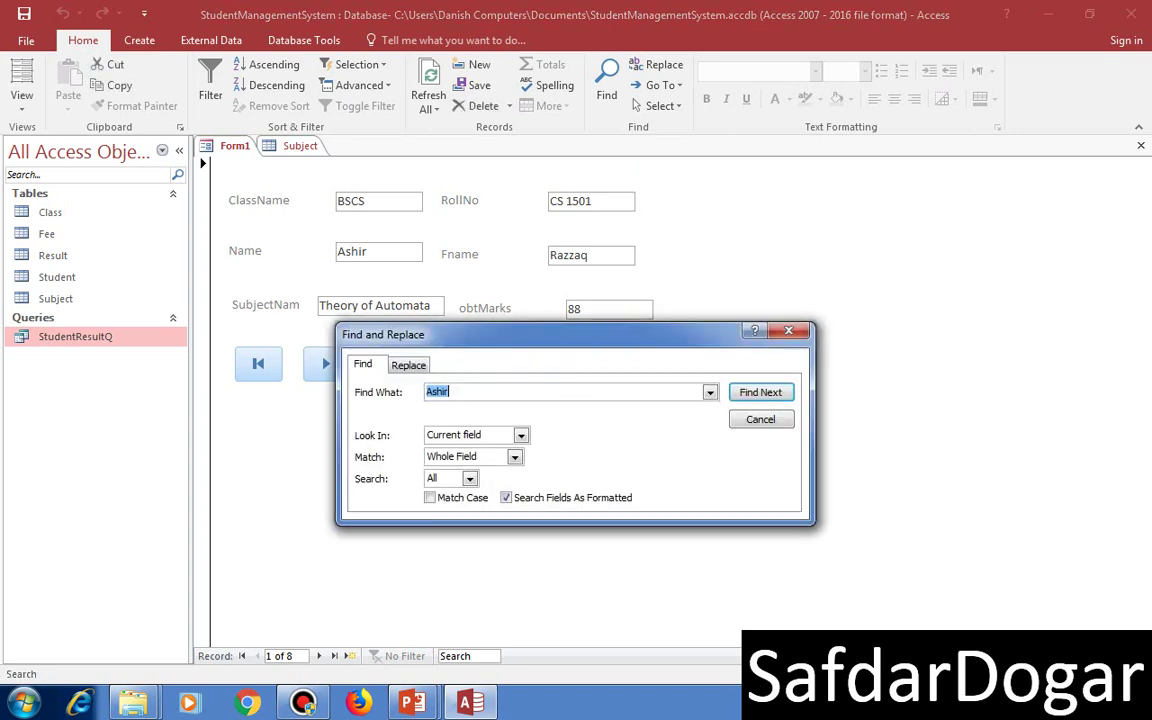
pyautogui.write('Adnan')
pyautogui.press('Return')
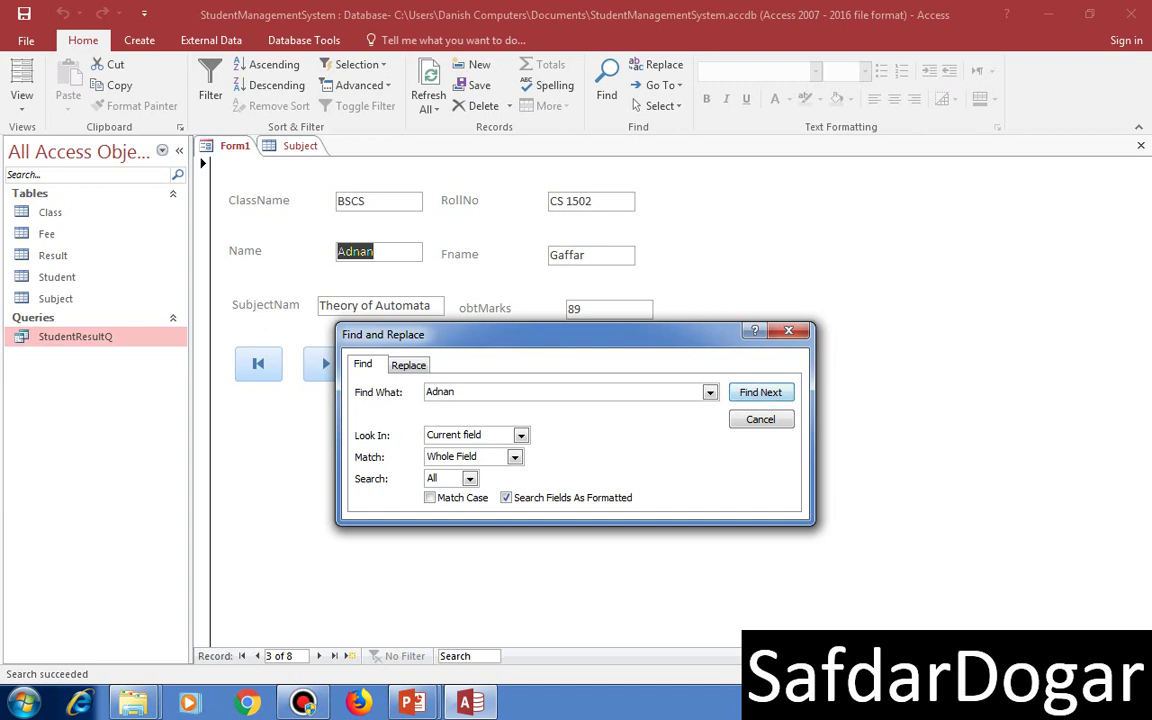
pyautogui.moveTo(570, 334); pyautogui.dragTo(717, 402)
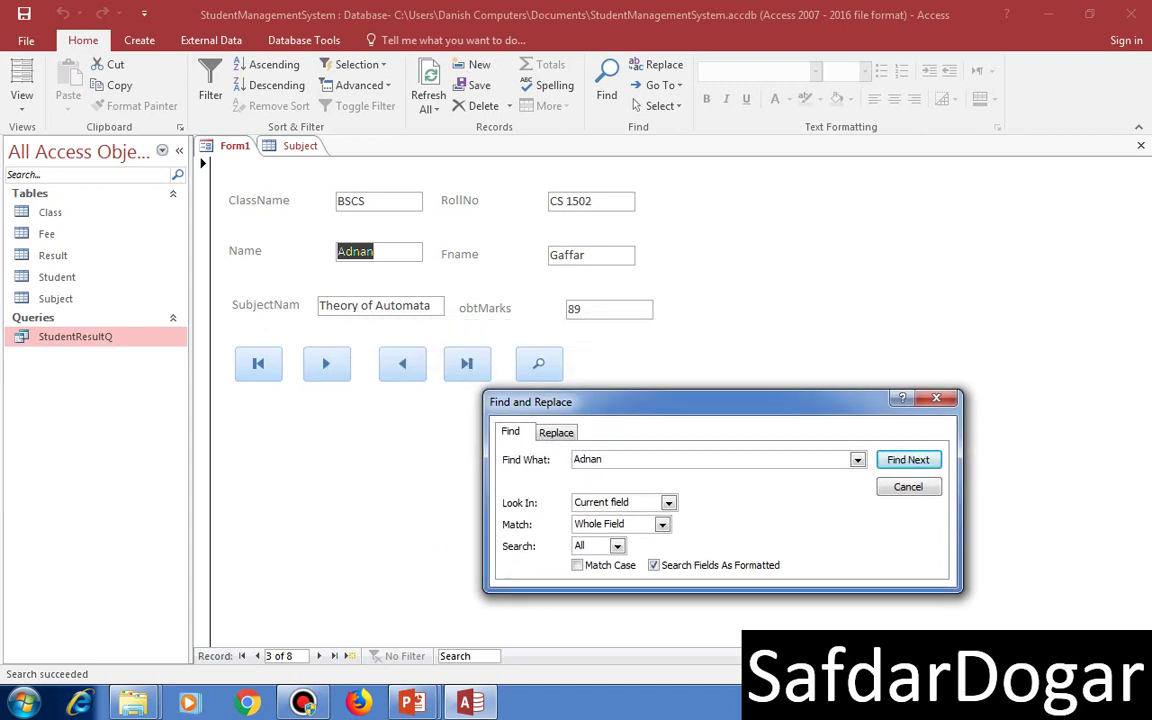
pyautogui.press('Escape')
# Step: Test the form's last-record, first-record, next-record and previous-record buttons
pyautogui.click(467, 363)
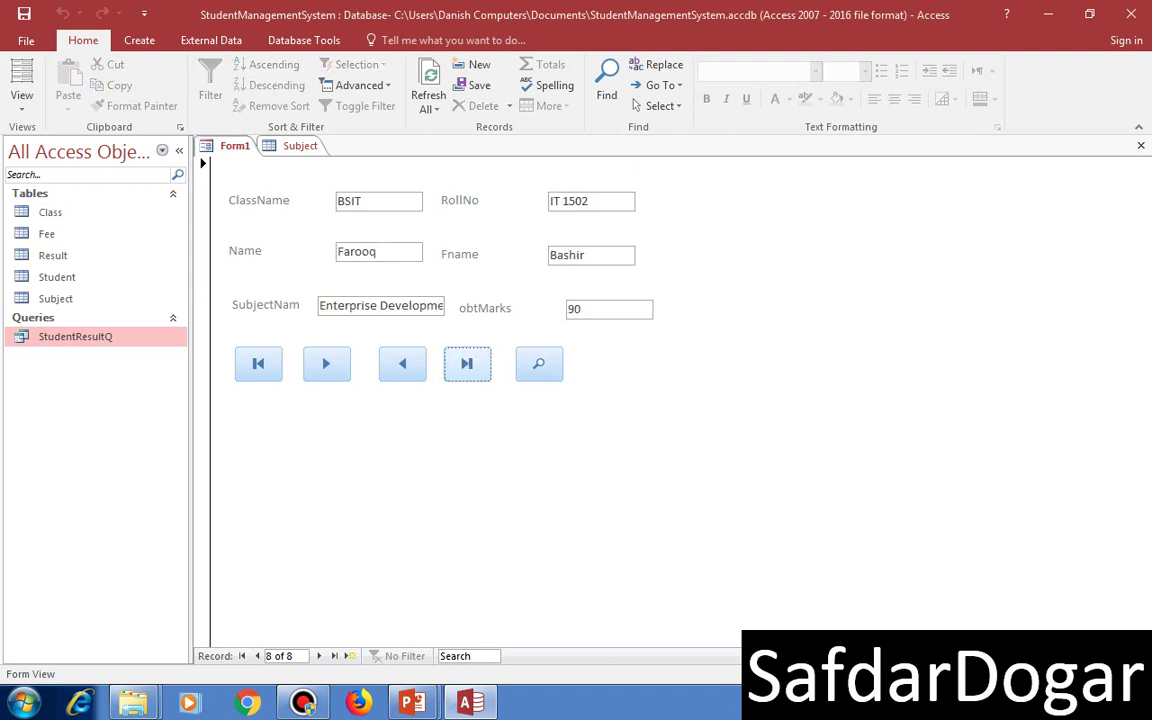
pyautogui.click(258, 363)
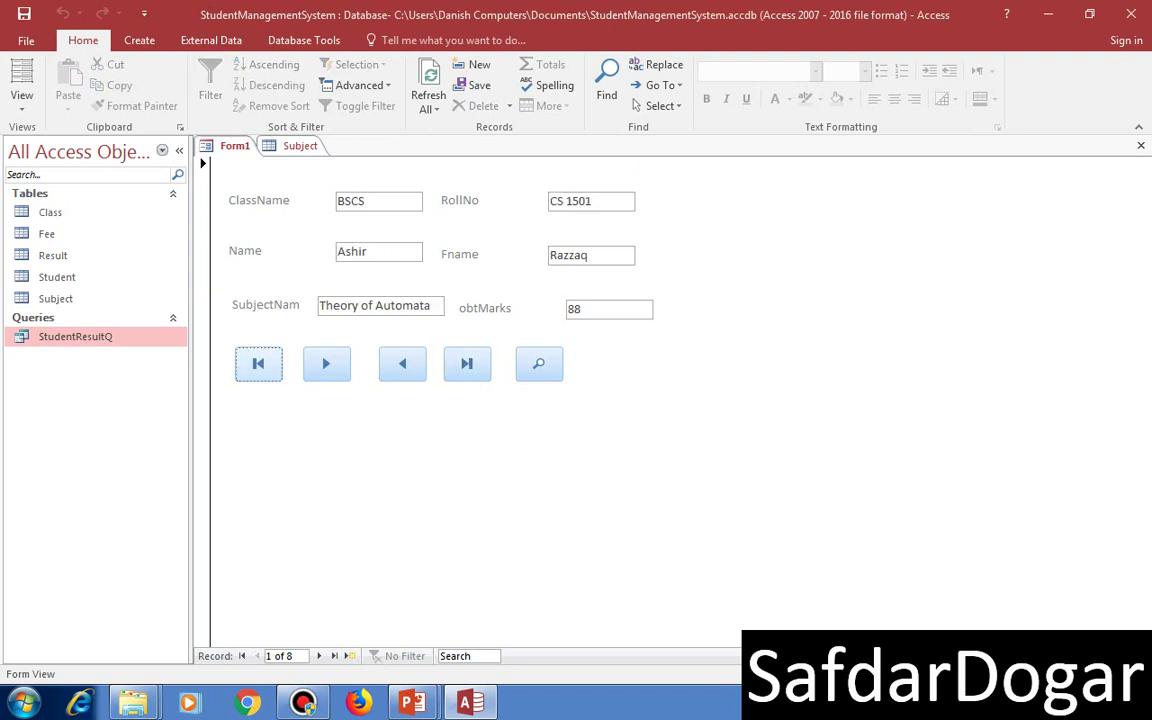
pyautogui.click(326, 363)
pyautogui.click(326, 363)
pyautogui.click(326, 363)
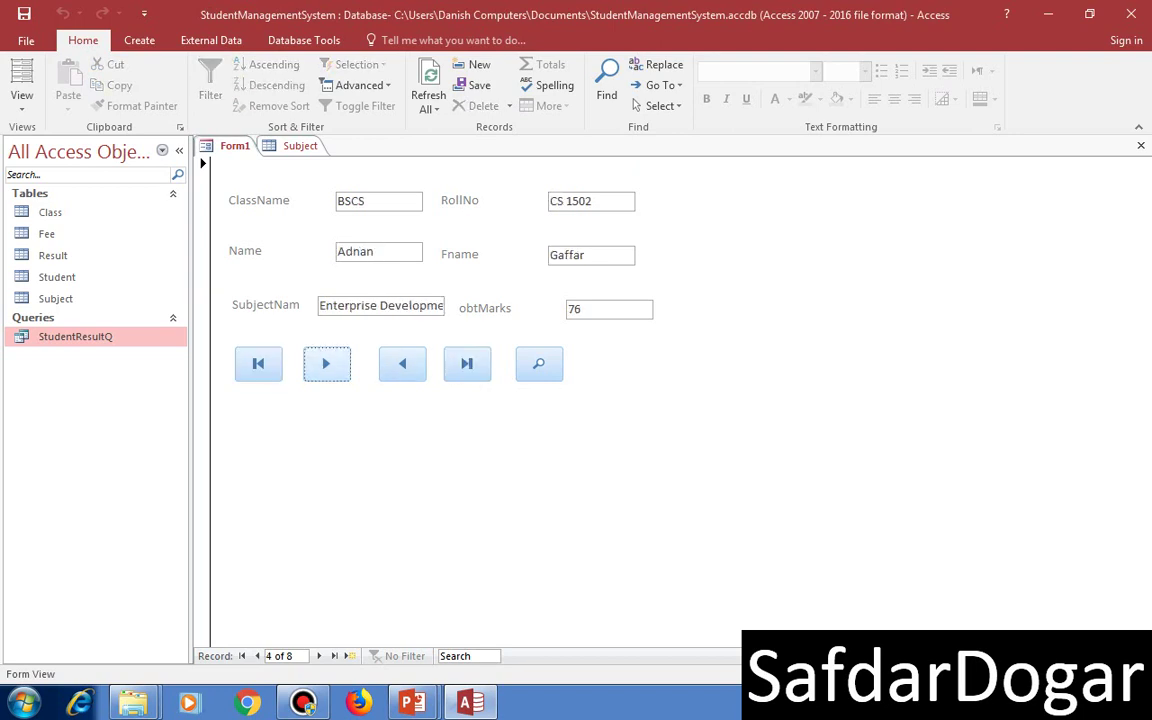
pyautogui.click(326, 363)
pyautogui.click(402, 363)
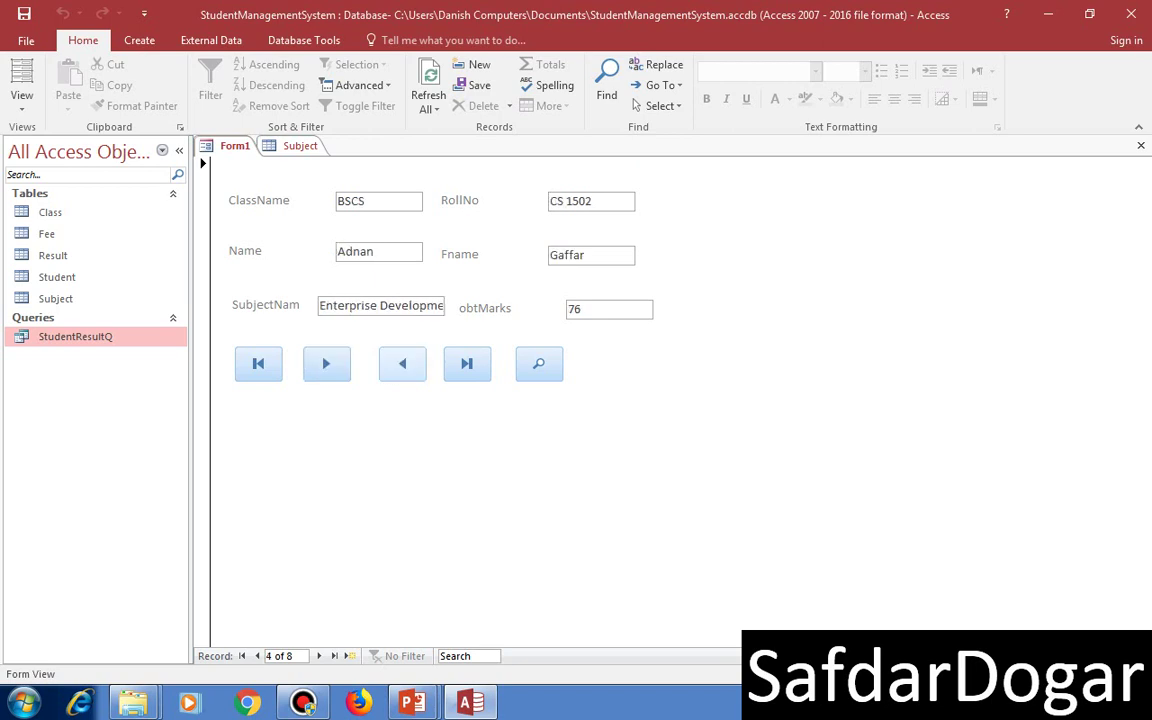
pyautogui.click(402, 363)
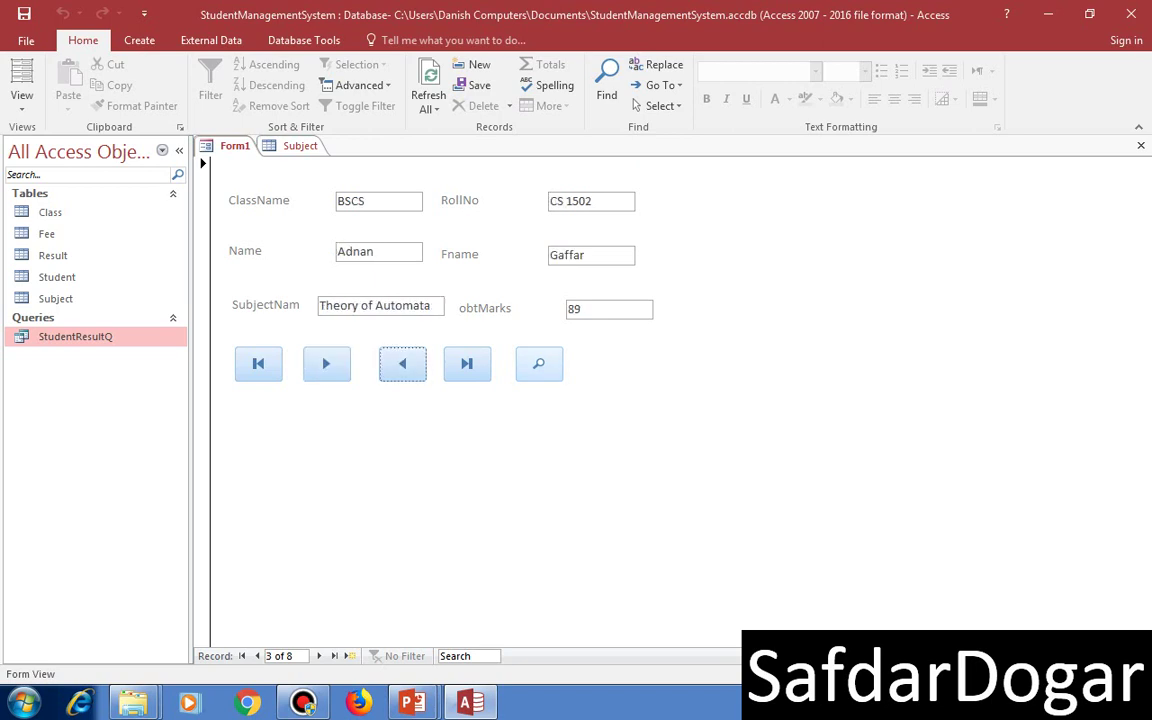